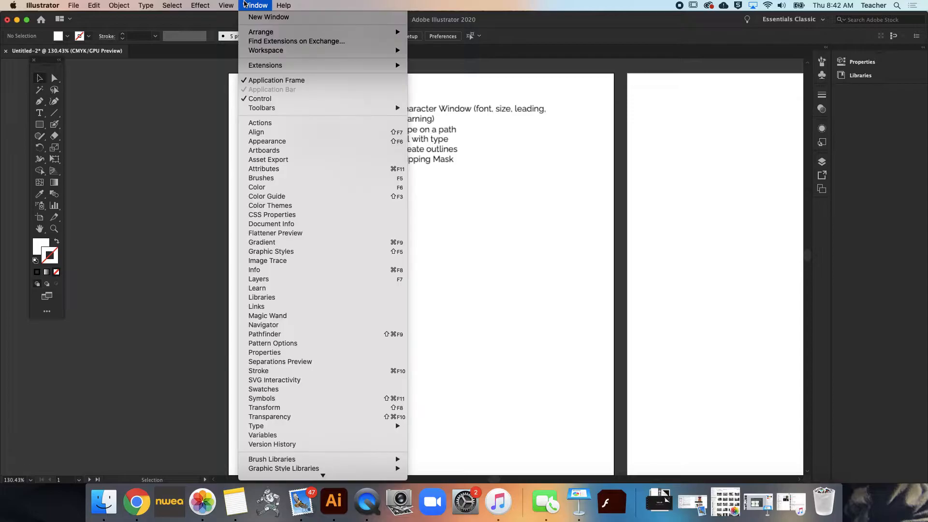
Open the Character panel and place it over the second artboard, beside the first one
mouse_move(270, 428)
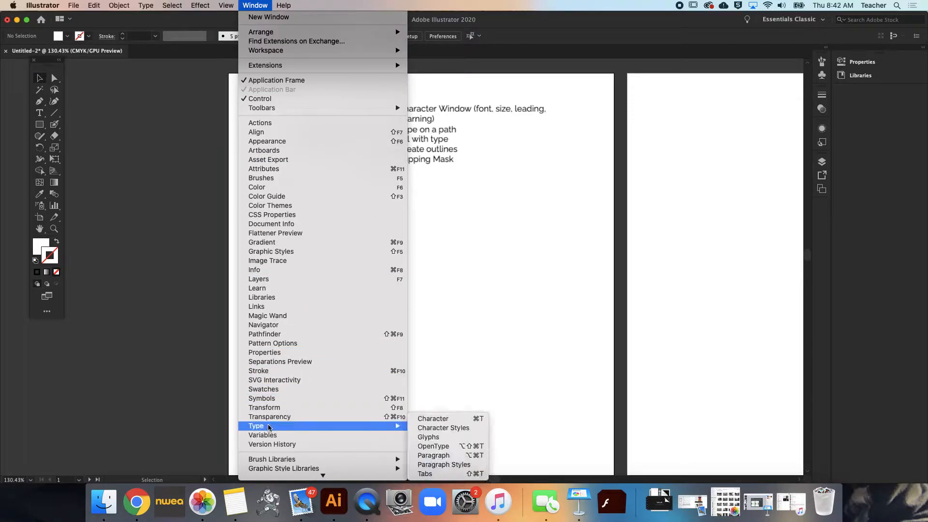
left_click(419, 419)
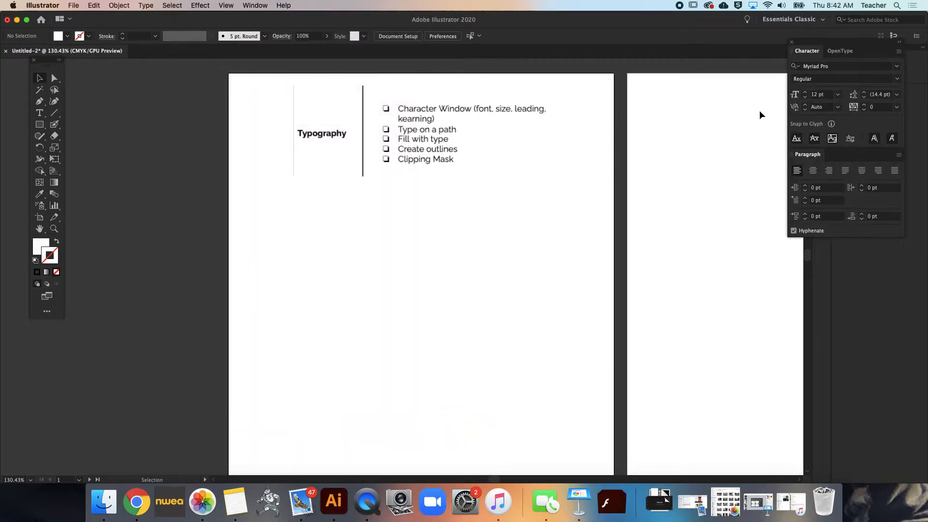
left_click_drag(831, 44, 695, 88)
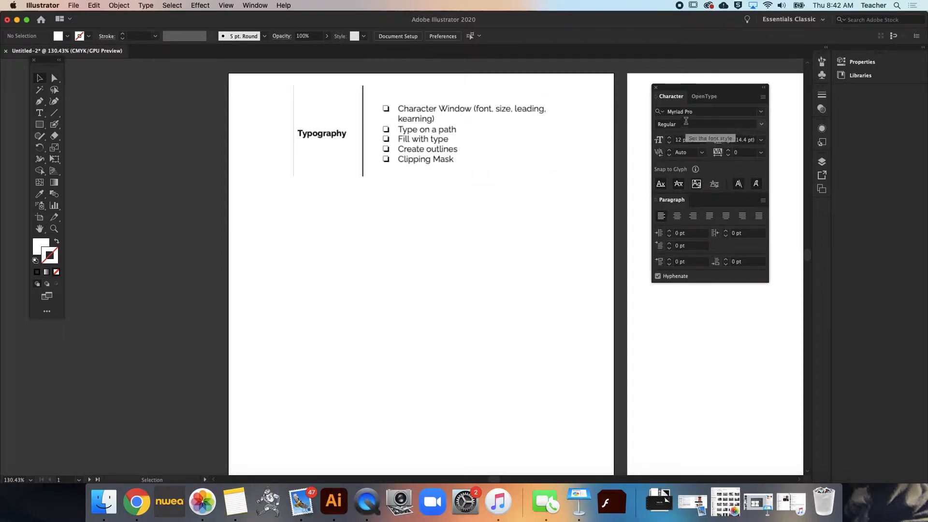
Try the Acumin Variable Concept and Alakita-Regular font families, and check which styles Alakita-Regular offers
left_click(762, 113)
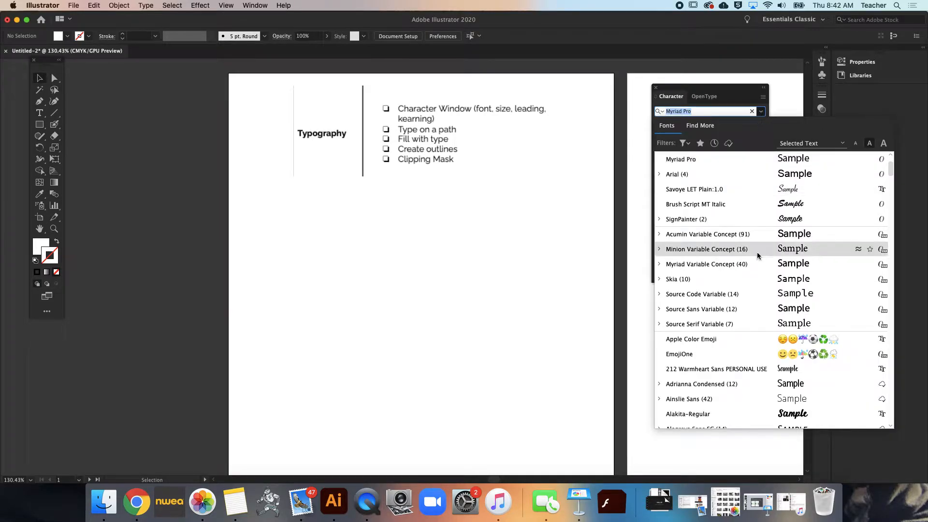
left_click(754, 233)
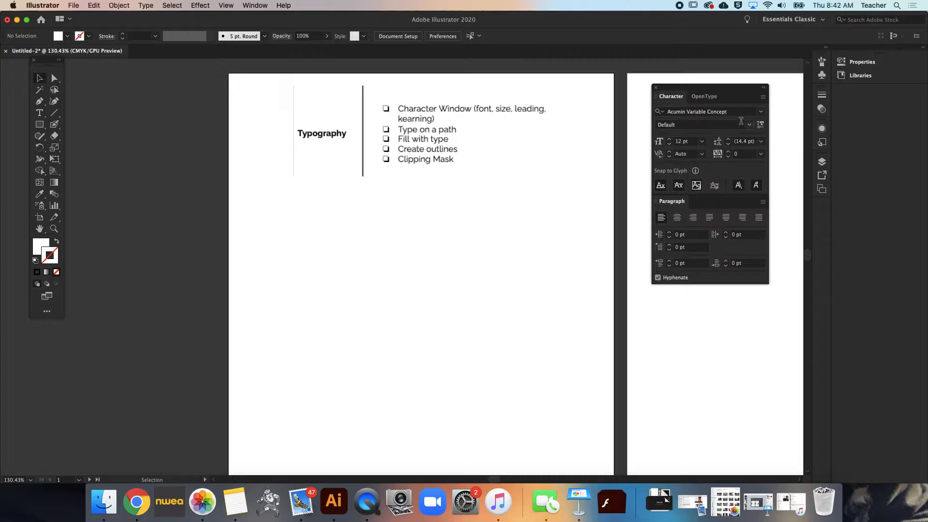
left_click(760, 111)
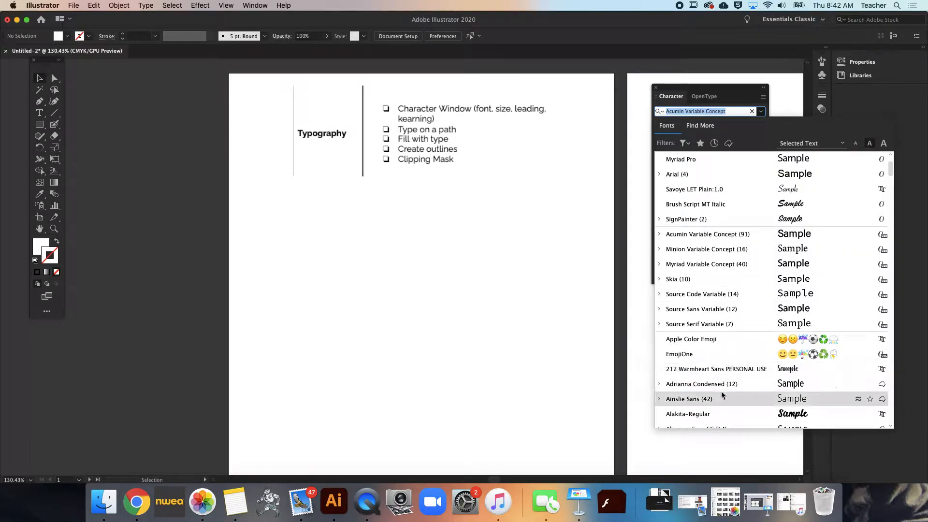
scroll(721, 390, "down", 3)
left_click(704, 357)
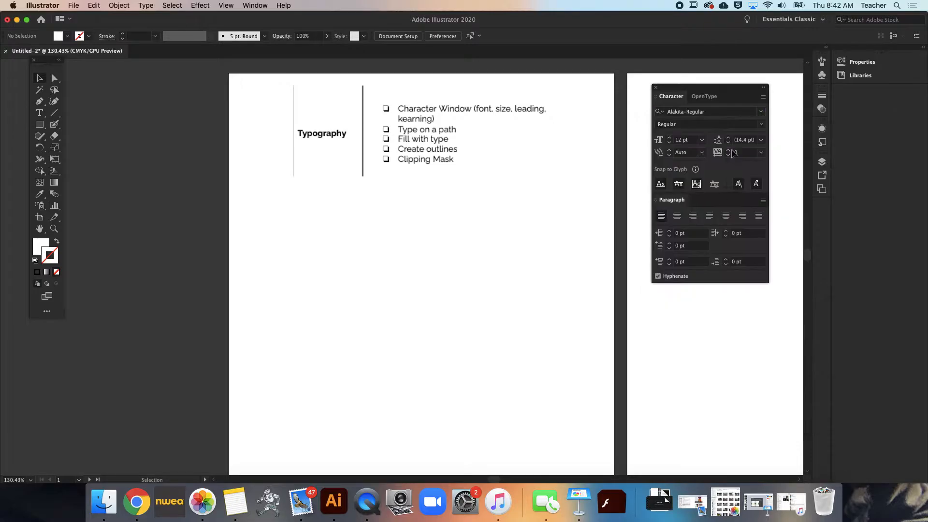
left_click(762, 125)
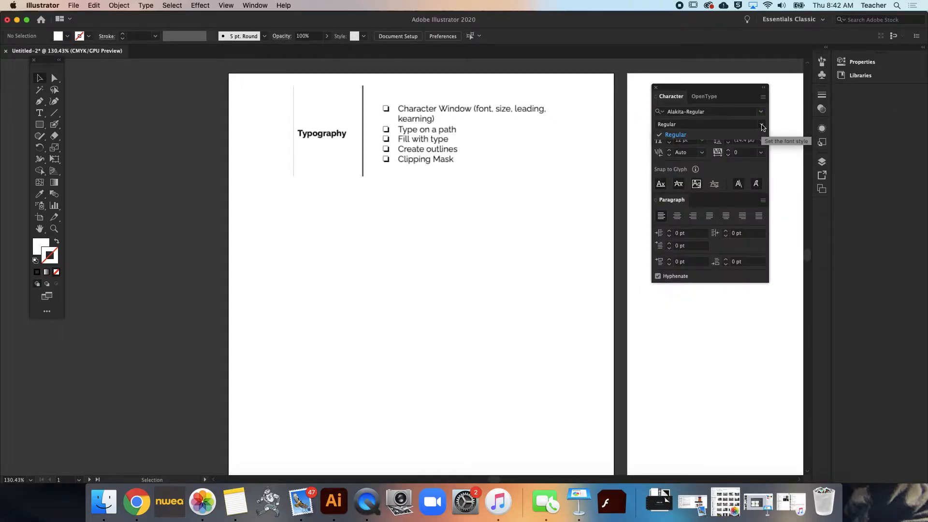
left_click(760, 125)
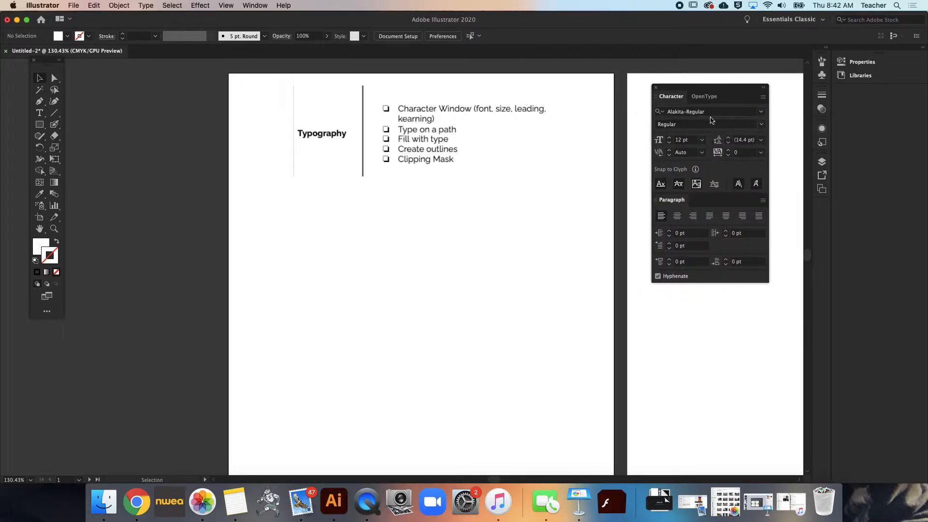
Browse the font families, expanding Alize, and set the font to Arial with the Bold Italic style
left_click(762, 114)
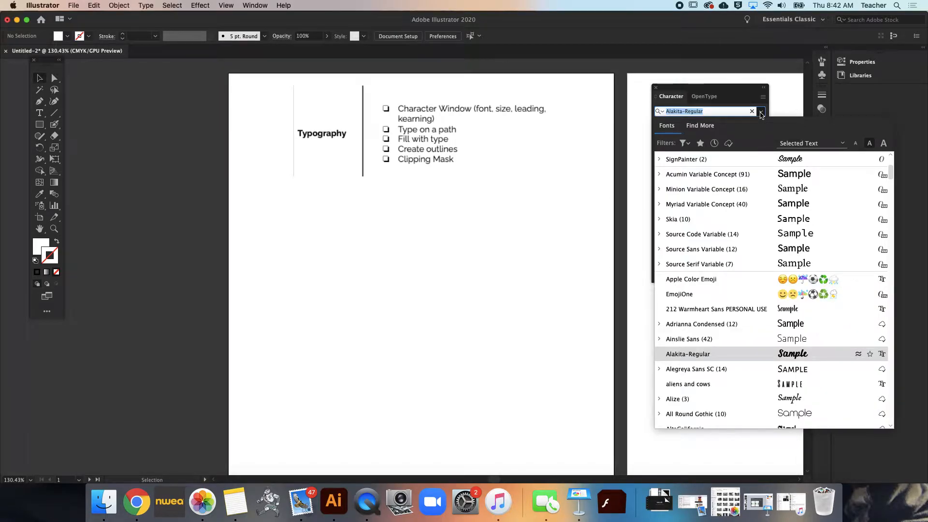
scroll(758, 323, "down", 3)
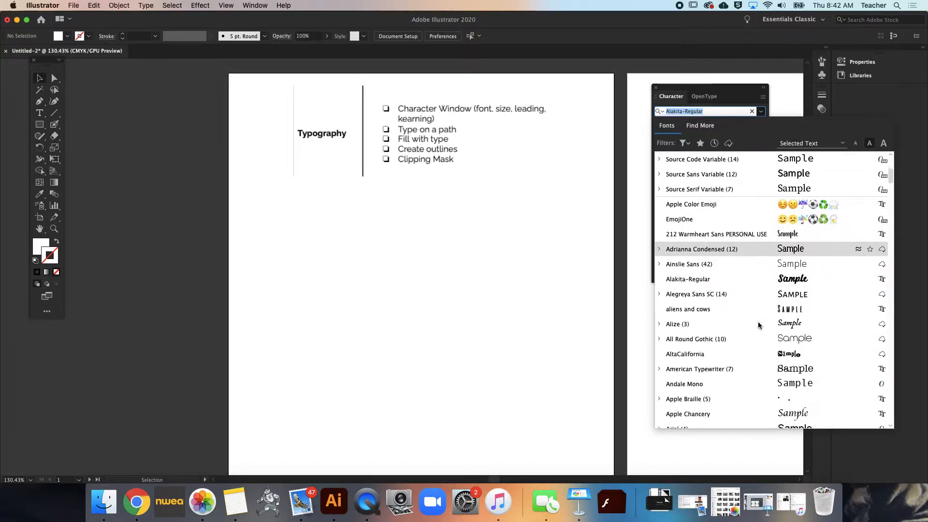
left_click(660, 326)
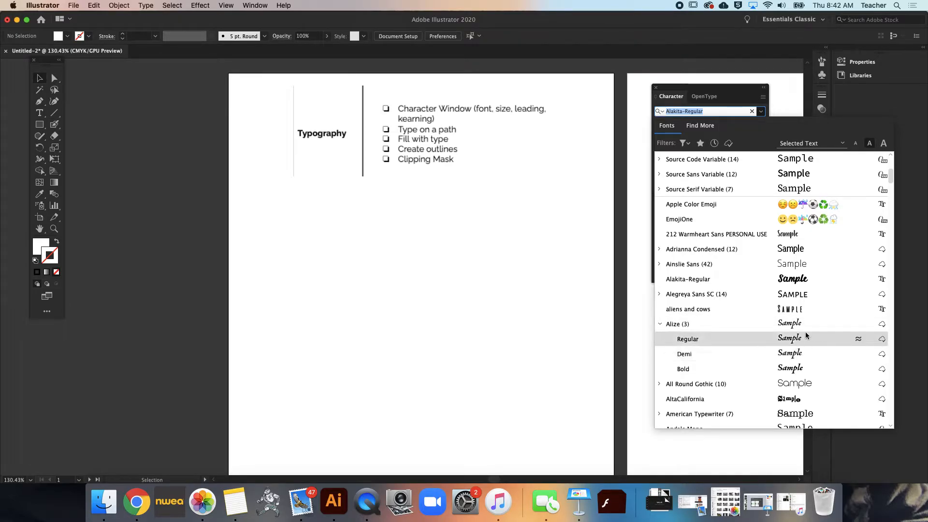
scroll(804, 359, "down", 1)
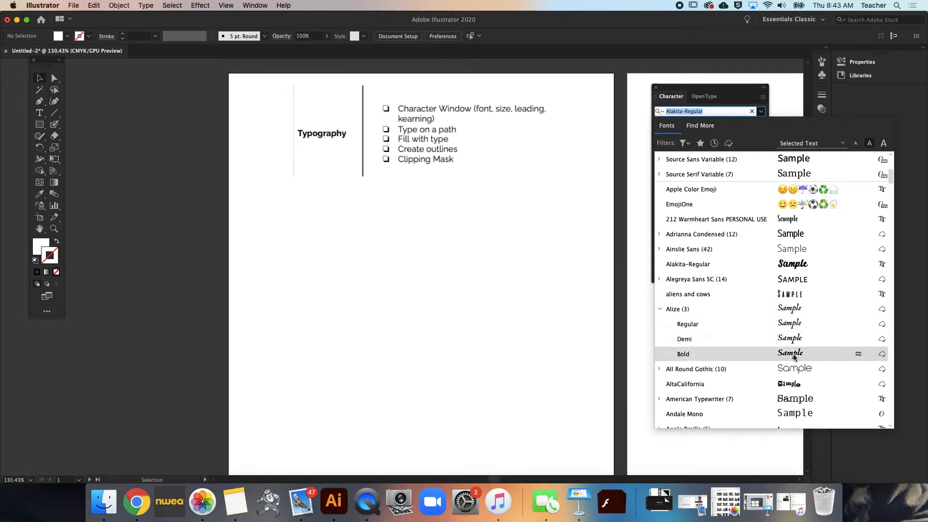
scroll(795, 358, "down", 5)
scroll(794, 358, "down", 1)
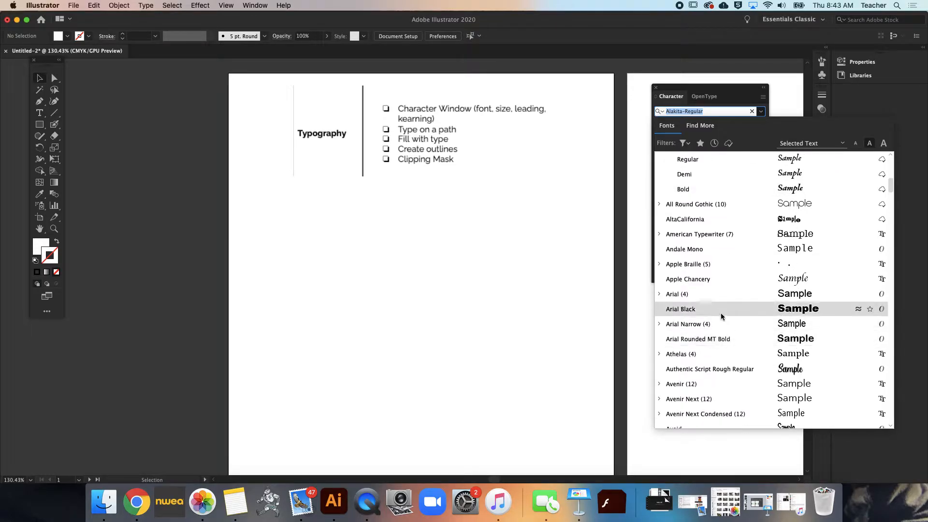
left_click(718, 297)
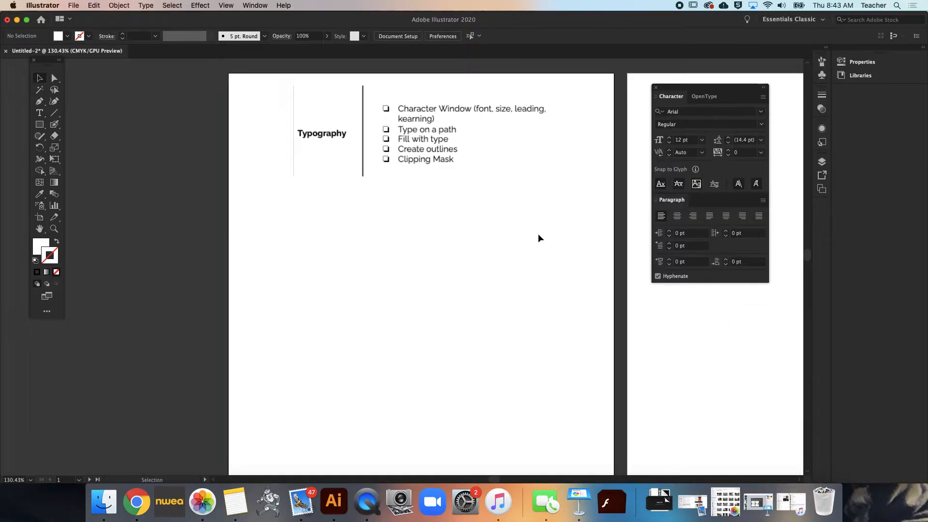
left_click(761, 124)
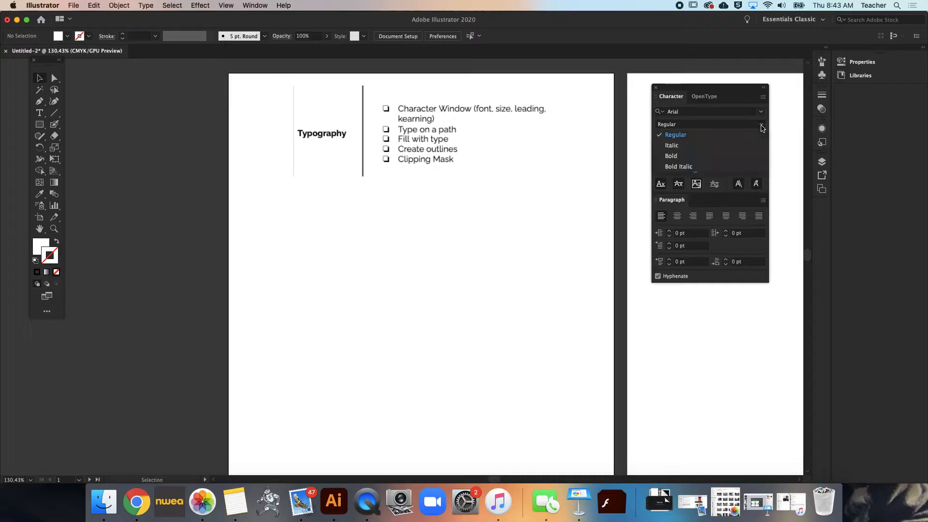
left_click(677, 166)
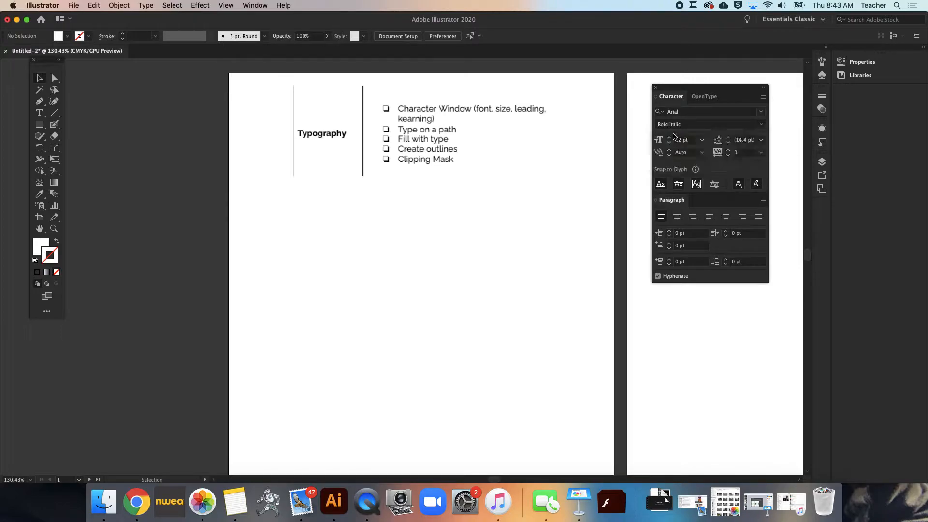
Set the font size to 120 pt
left_click(669, 138)
left_click(669, 138)
left_click(669, 138)
left_click(670, 138)
left_click(686, 141)
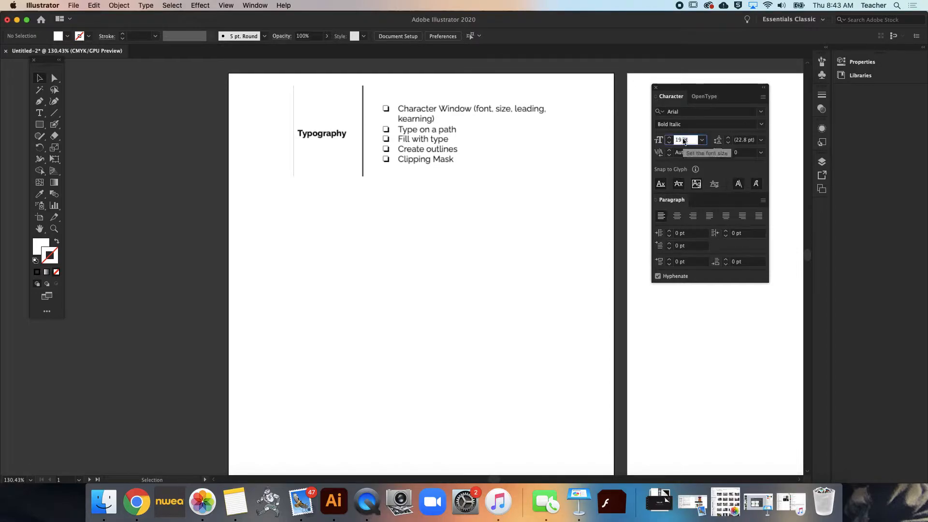
type("120")
key("Return")
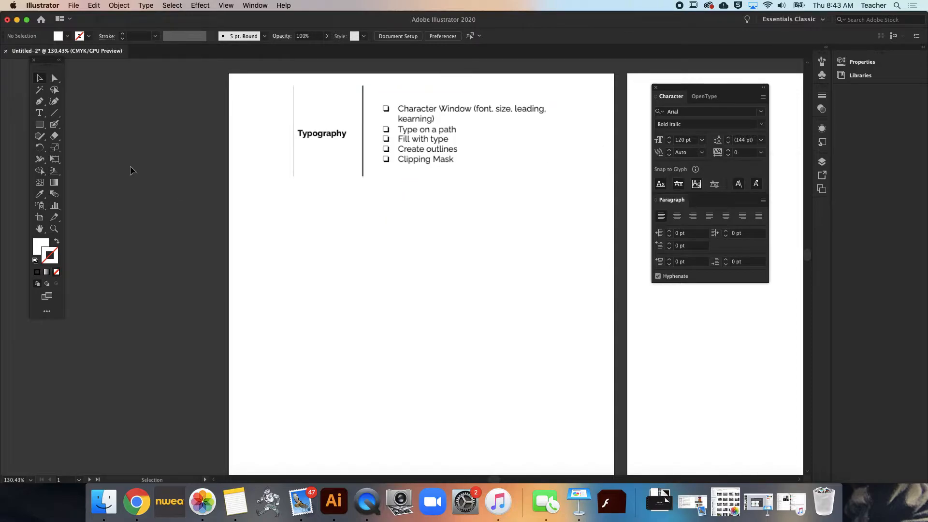
Place point type below the Typography heading, replace the placeholder with "aslkdfja;lfkdjs", and delete that text
left_click(41, 113)
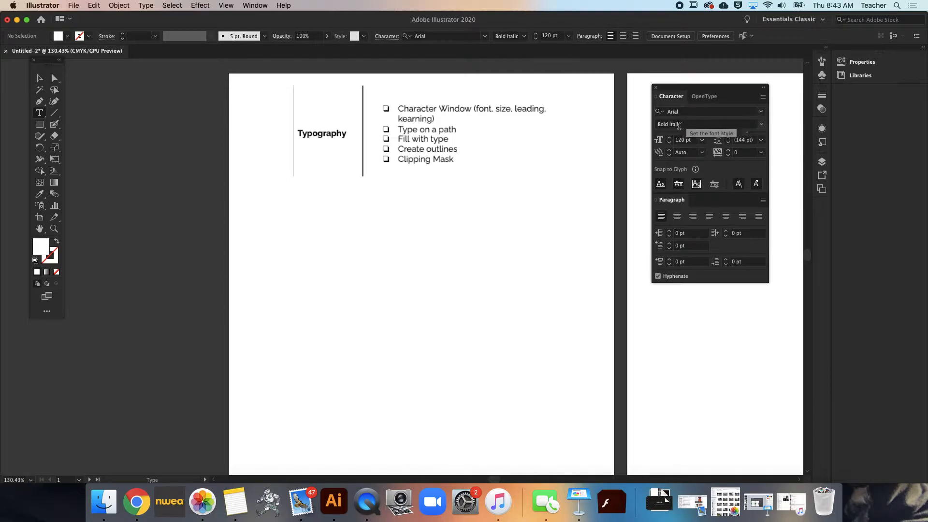
left_click(309, 227)
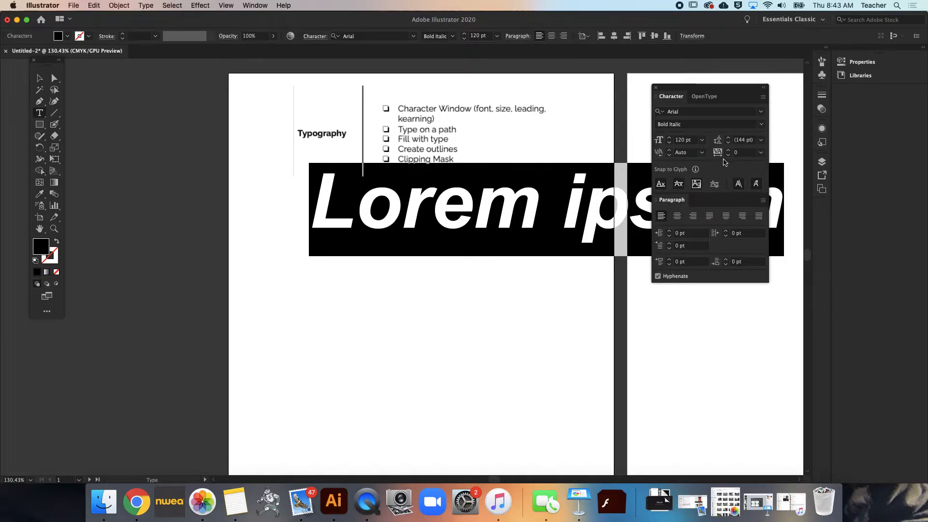
key("BackSpace")
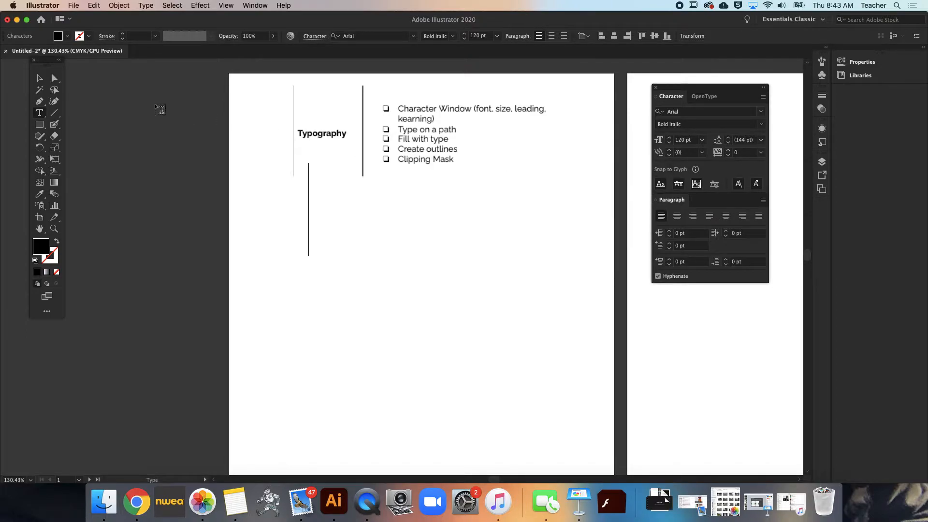
type("aslkdfja;lfkdjs")
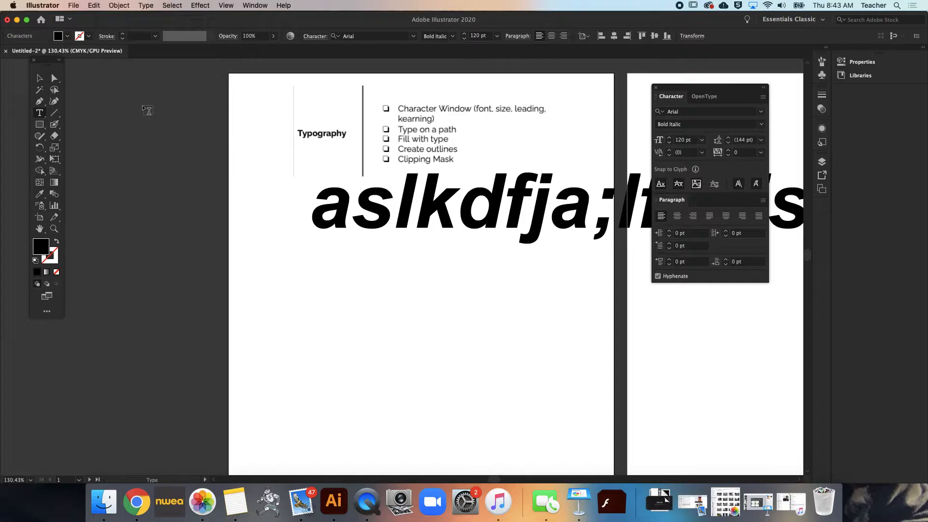
key("super+a")
key("BackSpace")
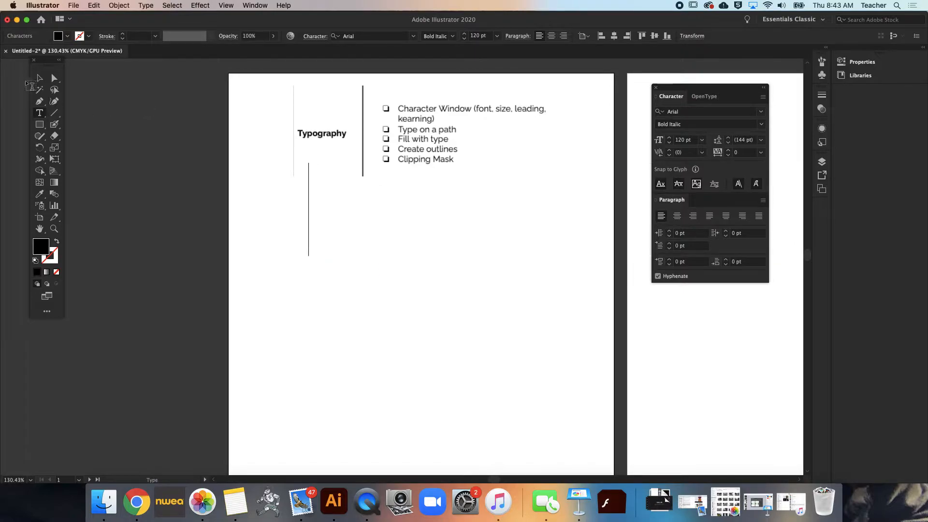
Draw a large area type box in the lower part of the first artboard, and undo it
left_click(40, 114)
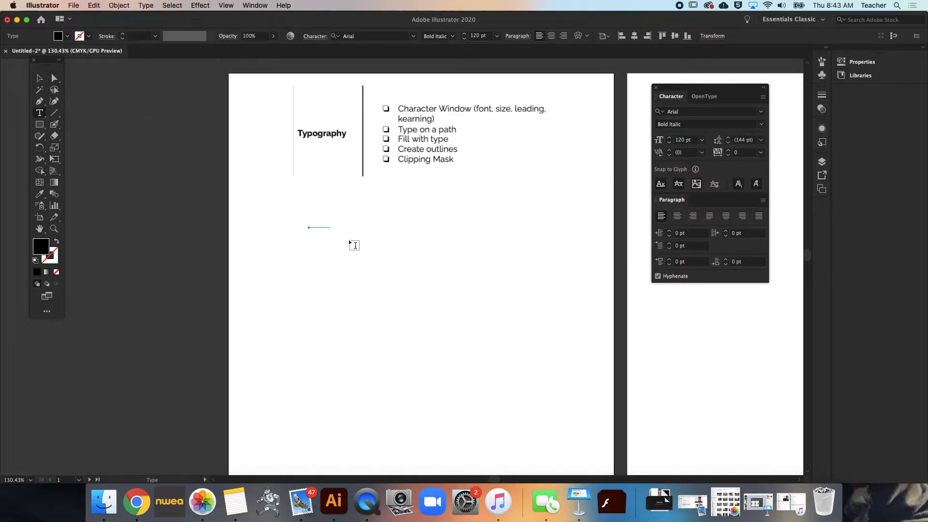
left_click_drag(371, 219, 595, 448)
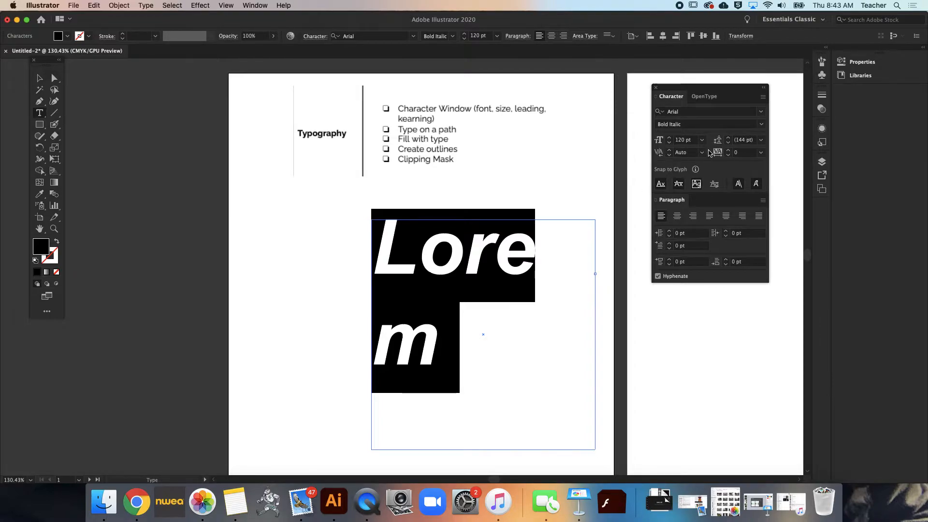
key("super+z")
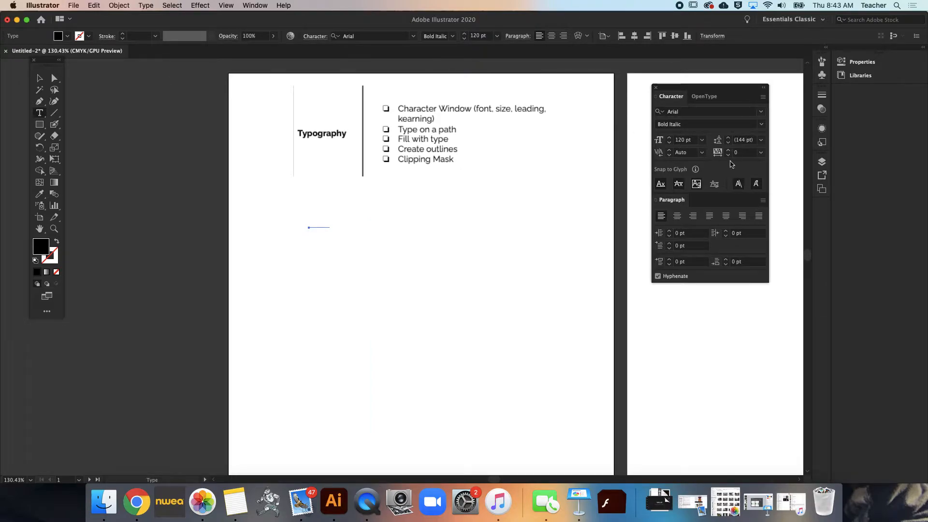
Set the font size to 12 pt and draw an area type box below the checklist, filled with placeholder text
double_click(682, 140)
type("12")
key("Return")
left_click_drag(362, 200, 489, 355)
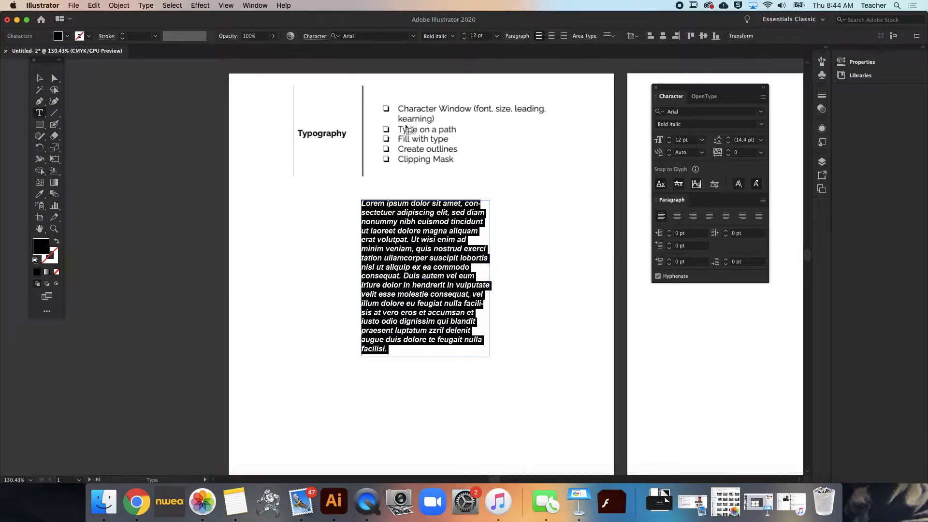
Add placeholder point type to the right of the paragraph and a narrow area type box to its left
left_click(38, 110)
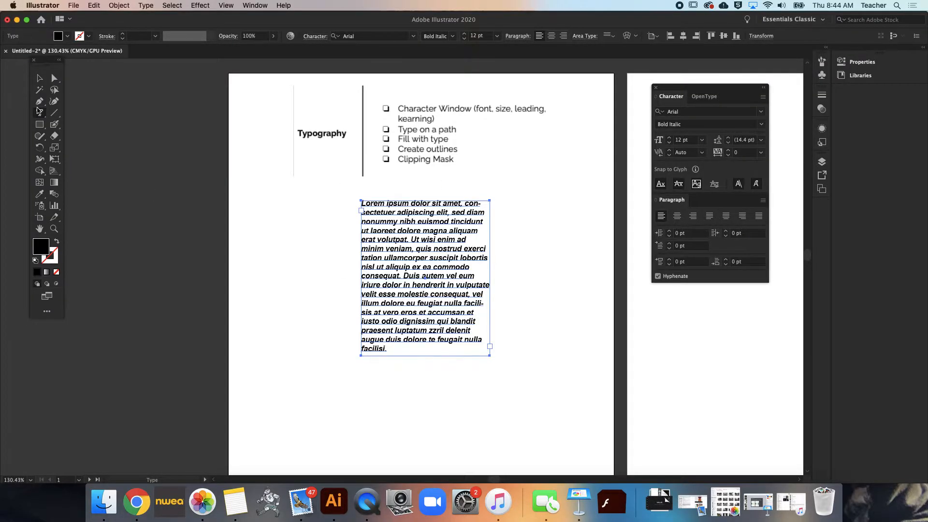
left_click(516, 222)
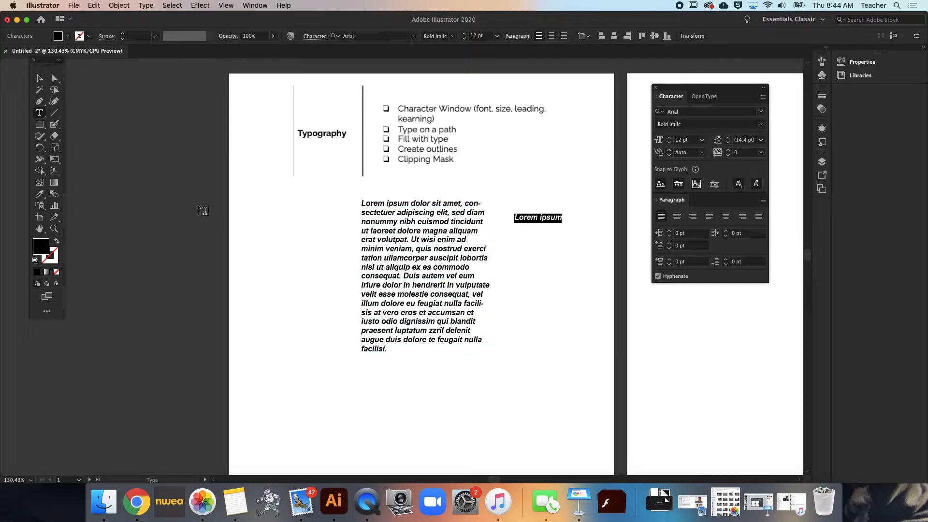
left_click_drag(258, 195, 330, 375)
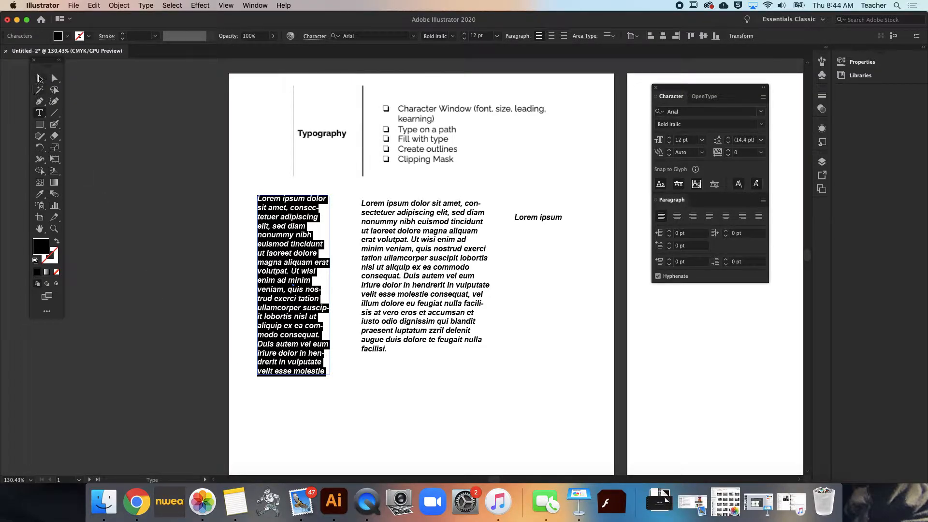
Delete the placeholder text objects below the checklist, including the narrow text box and the point type
left_click(39, 78)
key("Delete")
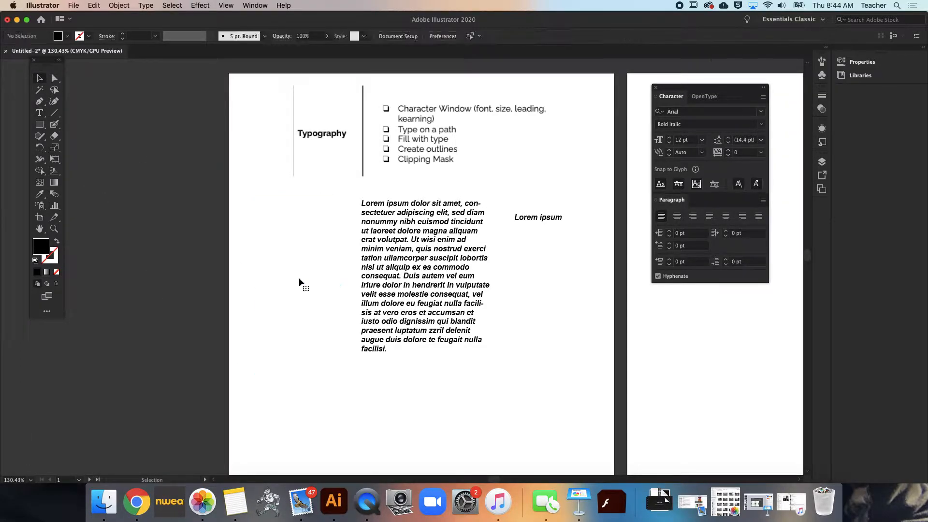
left_click(531, 218)
key("Delete")
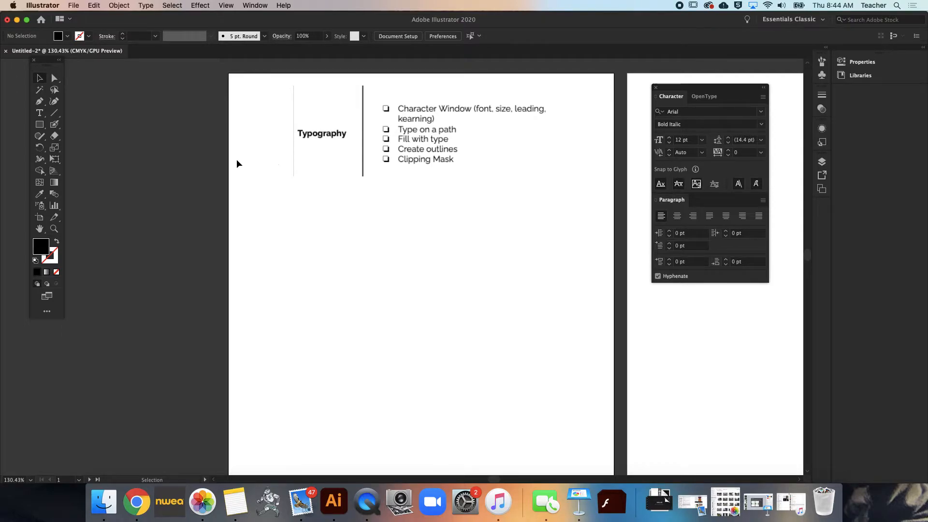
Draw a new area type box of placeholder text below the checklist and center-align its paragraphs
left_click(40, 114)
left_click_drag(349, 218, 522, 382)
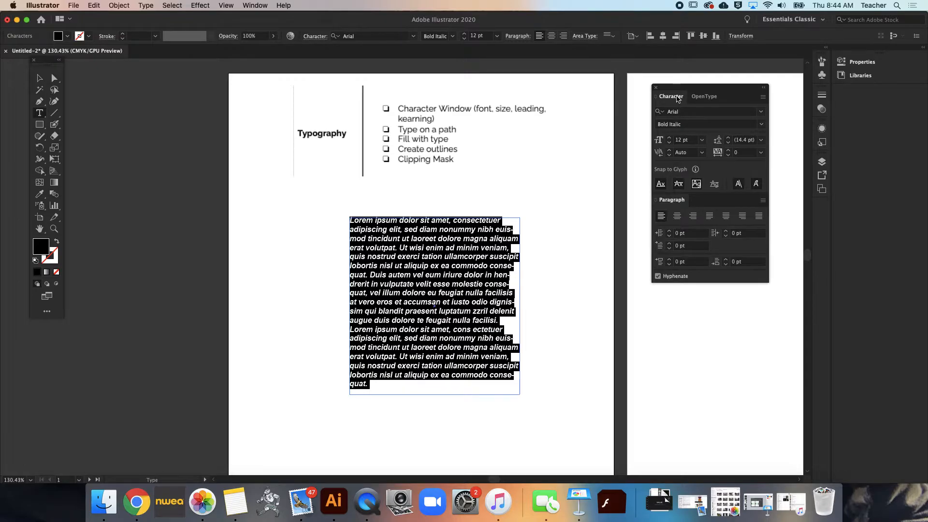
left_click(677, 217)
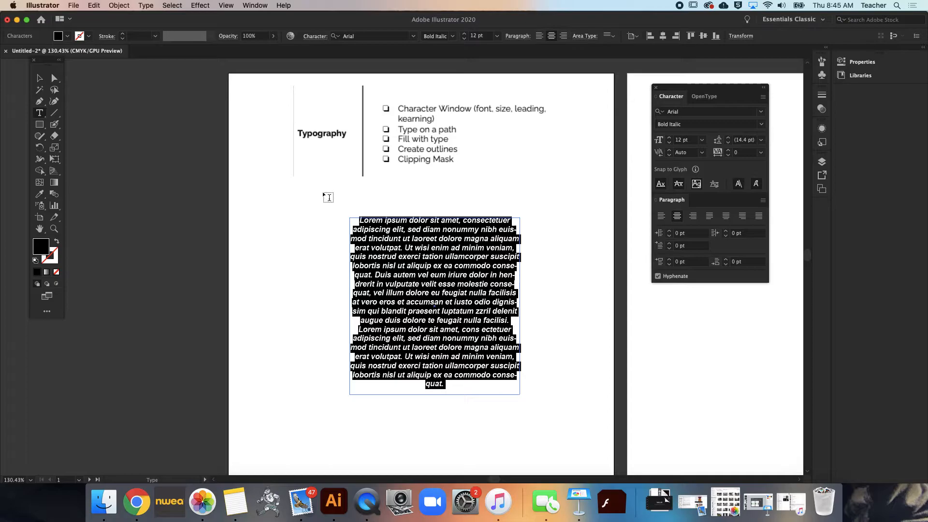
Right-align the paragraph text in the area type box, and change the alignment to justified with the last line centered
left_click(694, 217)
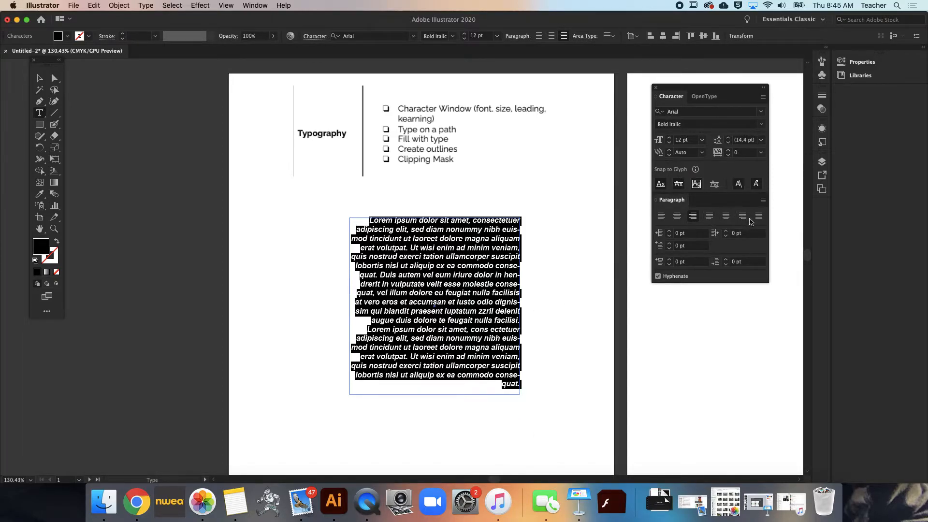
left_click(725, 216)
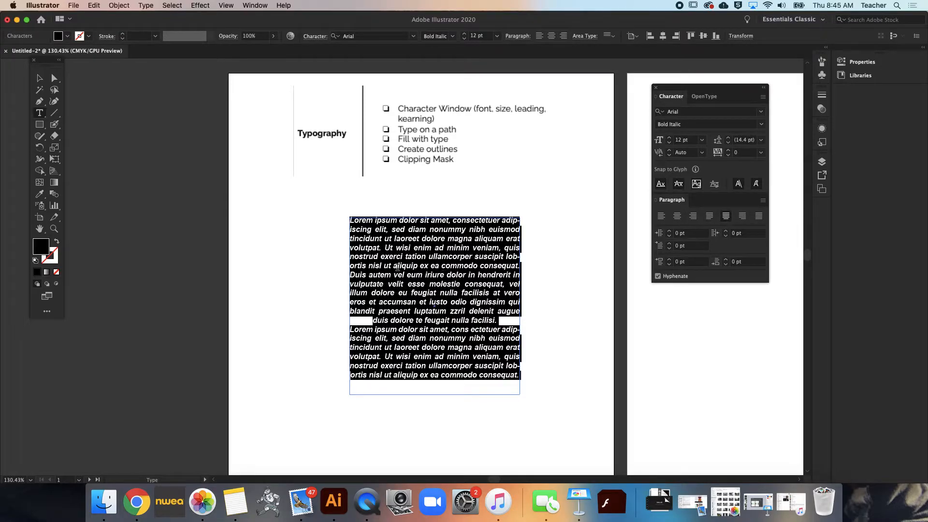
left_click(599, 313)
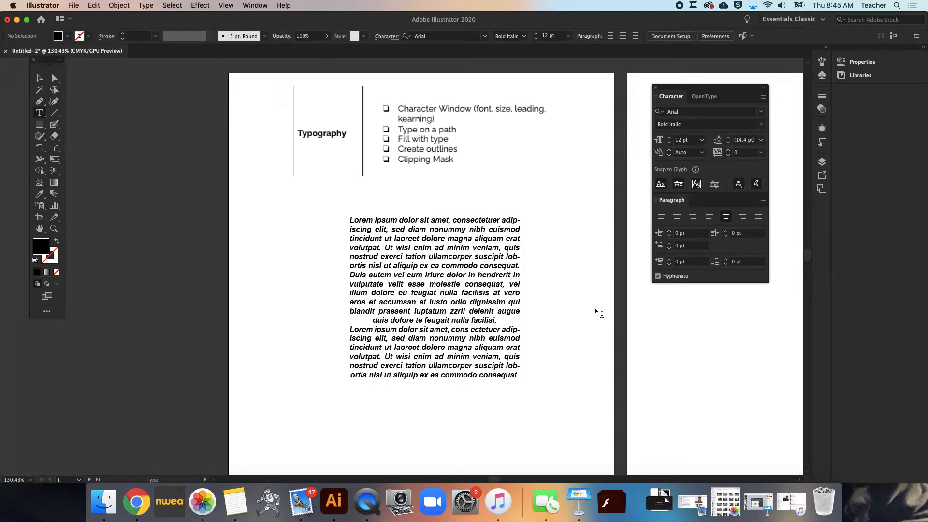
Delete the area type box of placeholder text below the checklist
left_click(41, 79)
left_click(424, 276)
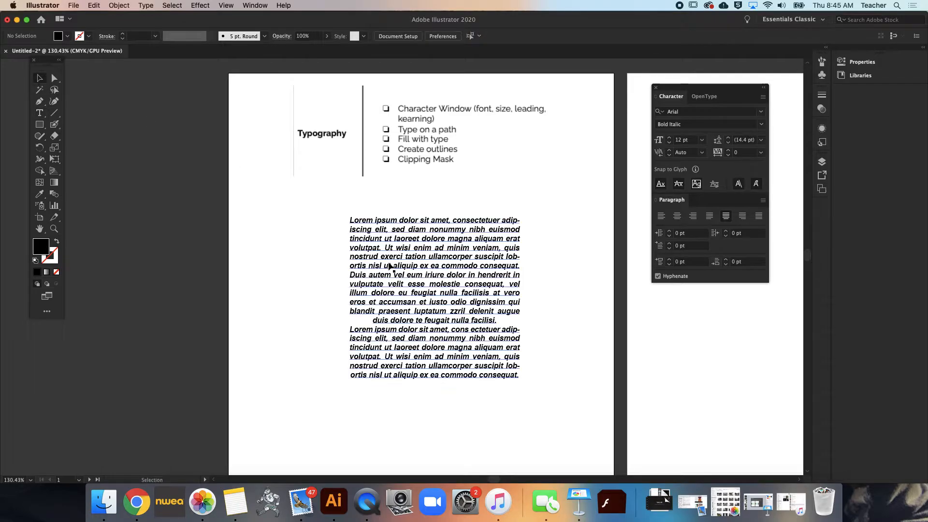
key("Delete")
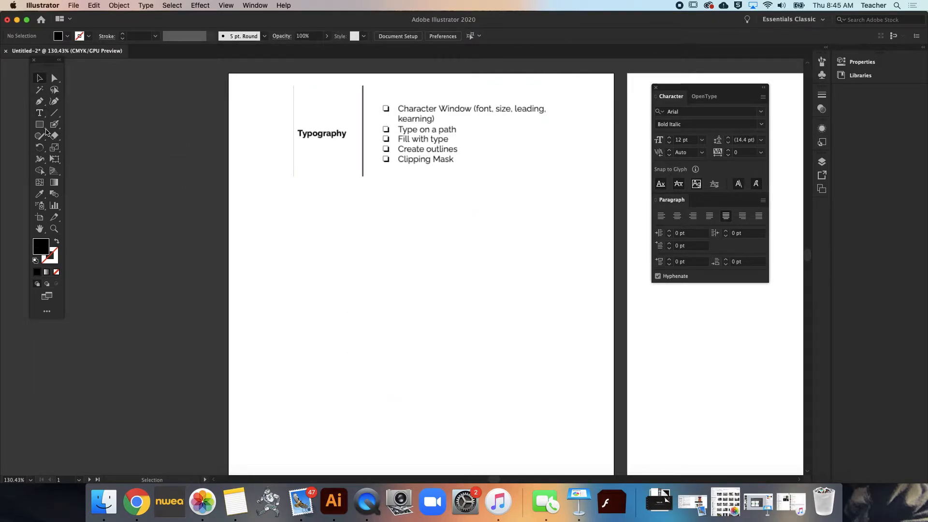
Paint a check mark over the Character Window checkbox in the checklist with the Paintbrush
left_click_drag(54, 126, 77, 125)
mouse_move(381, 102)
left_mouse_down()
mouse_move(385, 109)
mouse_move(405, 88)
left_mouse_up()
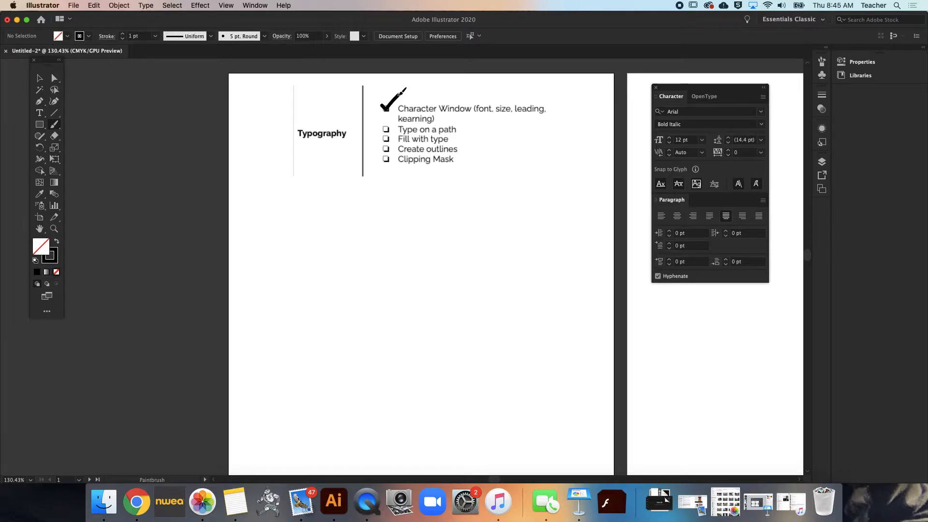
left_click(39, 78)
Draw an open four-segment zigzag path with the Pen tool below the checklist, and paint a wavy freehand line beneath it
left_click(40, 101)
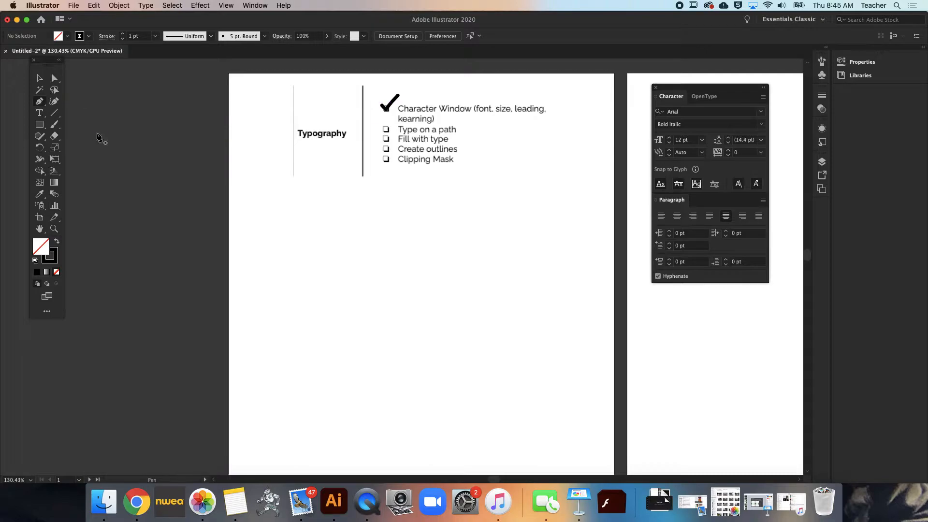
left_click(294, 300)
left_click(500, 212)
left_click(484, 278)
left_click(558, 260)
left_click(539, 346)
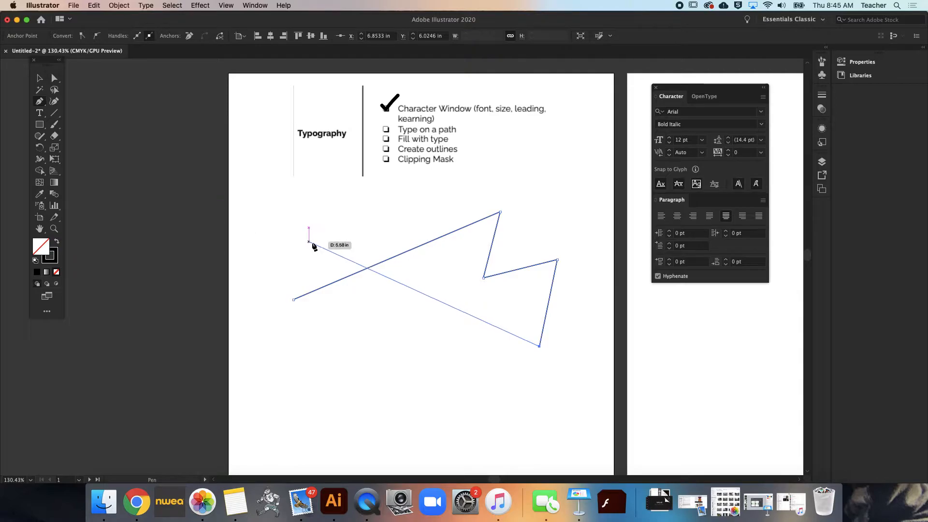
key("alt")
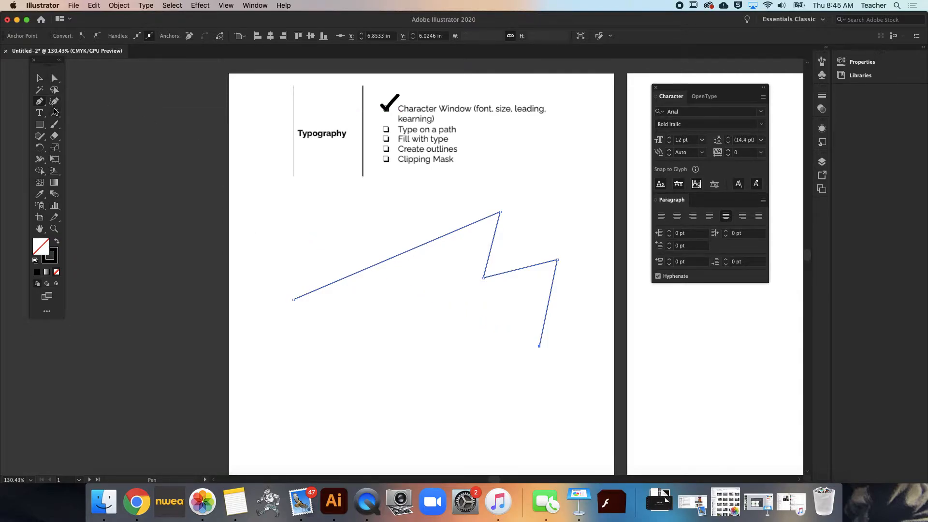
left_click(55, 124)
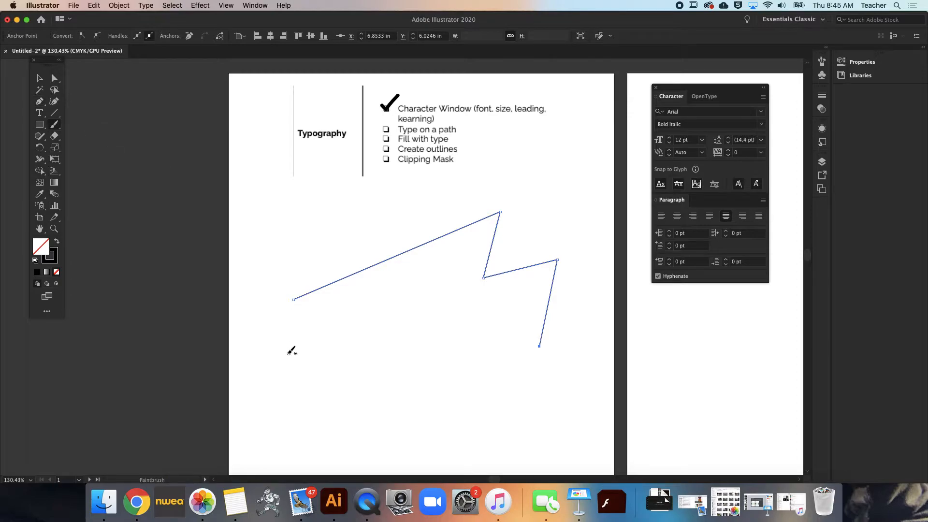
mouse_move(274, 360)
left_mouse_down()
mouse_move(306, 343)
mouse_move(311, 386)
mouse_move(349, 347)
mouse_move(396, 353)
mouse_move(402, 385)
mouse_move(440, 336)
mouse_move(452, 358)
mouse_move(453, 421)
mouse_move(509, 402)
mouse_move(523, 424)
mouse_move(579, 421)
left_mouse_up()
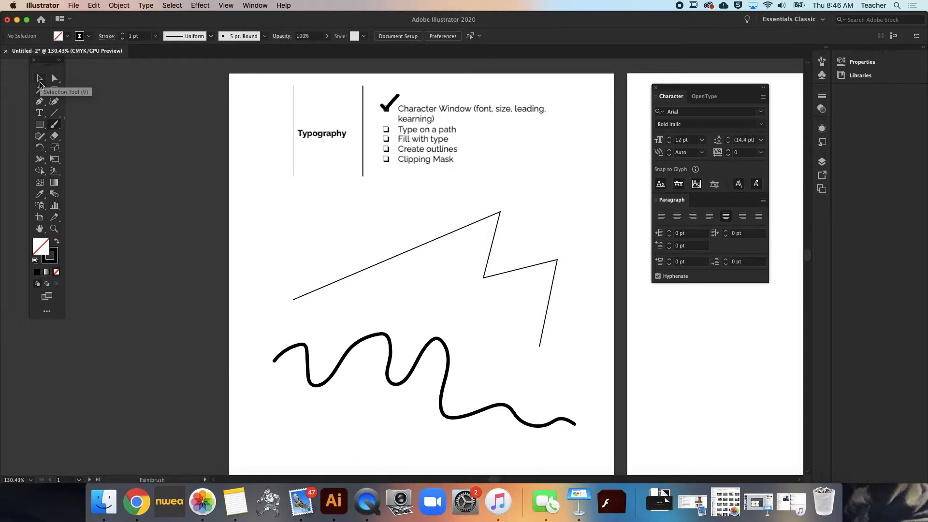
Try Type on a Path on the zigzag, starting near its peak and at its lower-left end, undoing each attempt
left_click(40, 112)
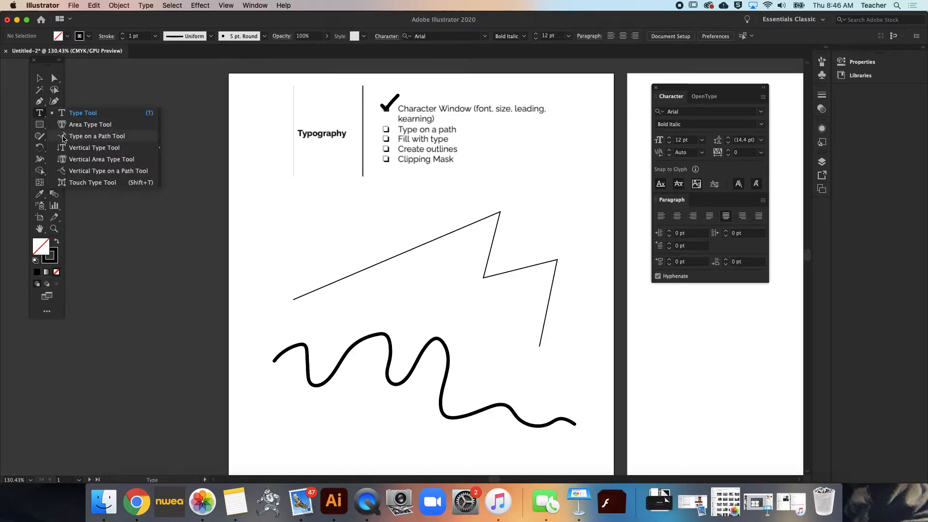
left_click(63, 137)
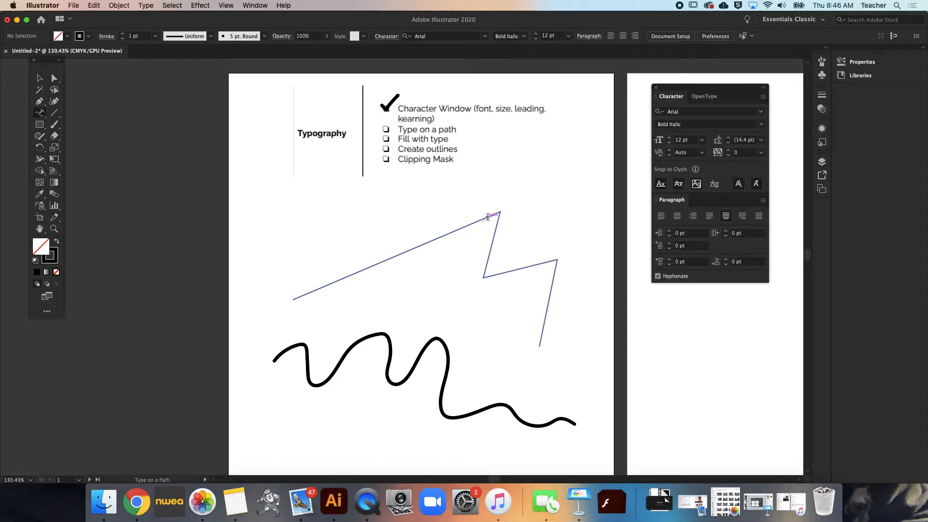
left_click(472, 223)
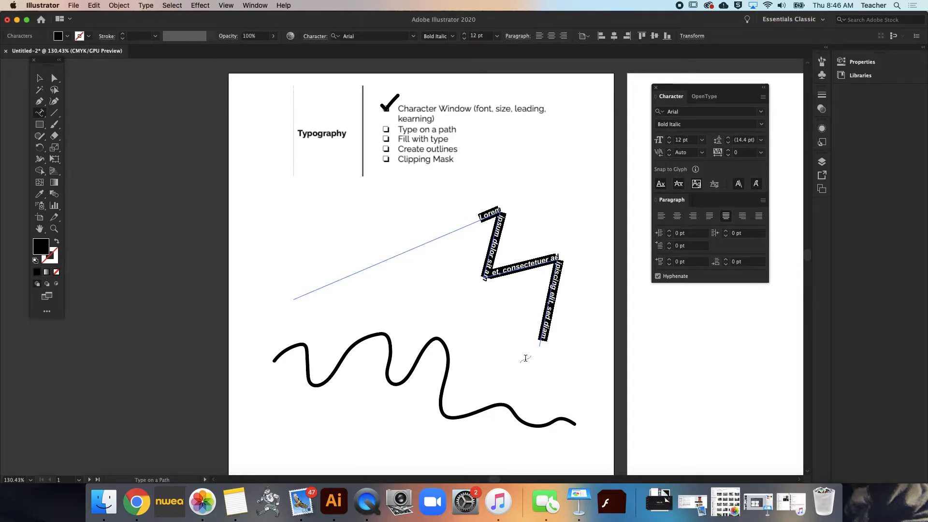
key("super+z")
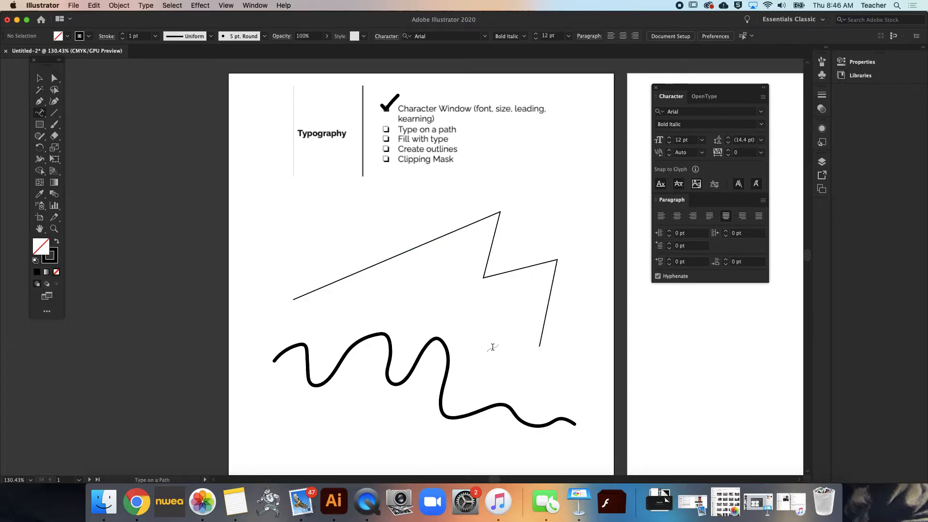
left_click(299, 295)
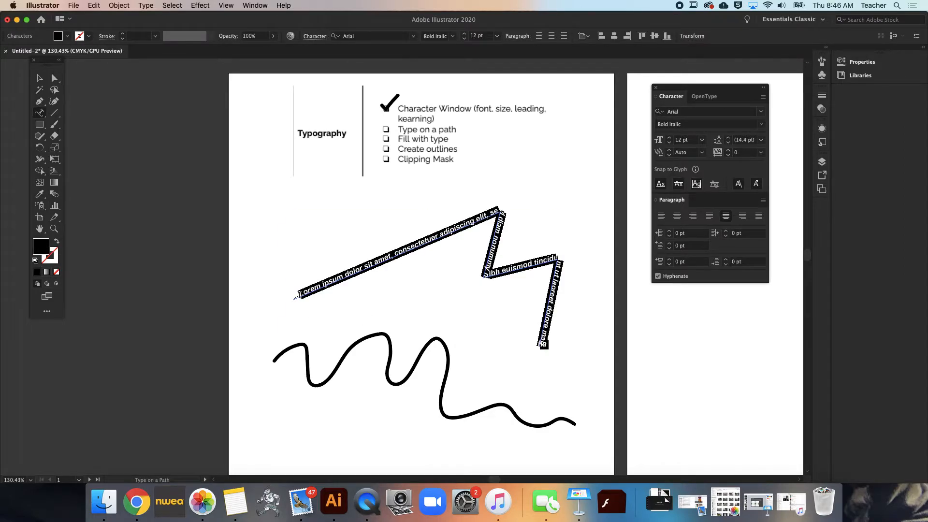
key("Escape")
key("super+z")
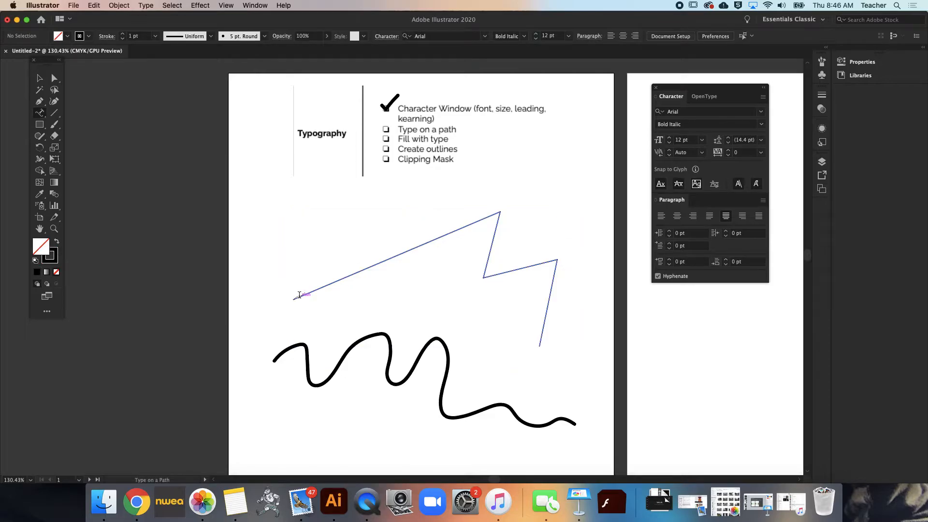
Place placeholder path type from partway along the zigzag's long segment, deselect it, and undo the placement
left_click(432, 238)
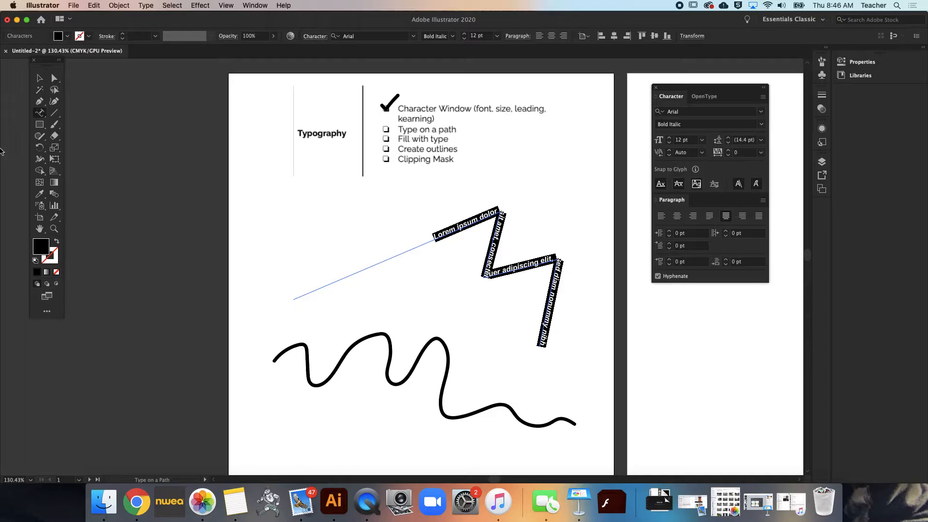
left_click(40, 79)
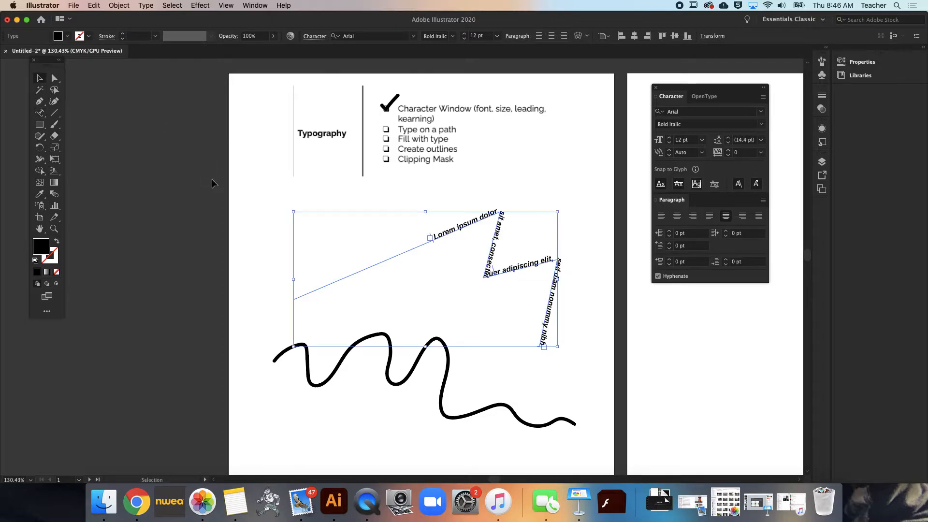
left_click(268, 190)
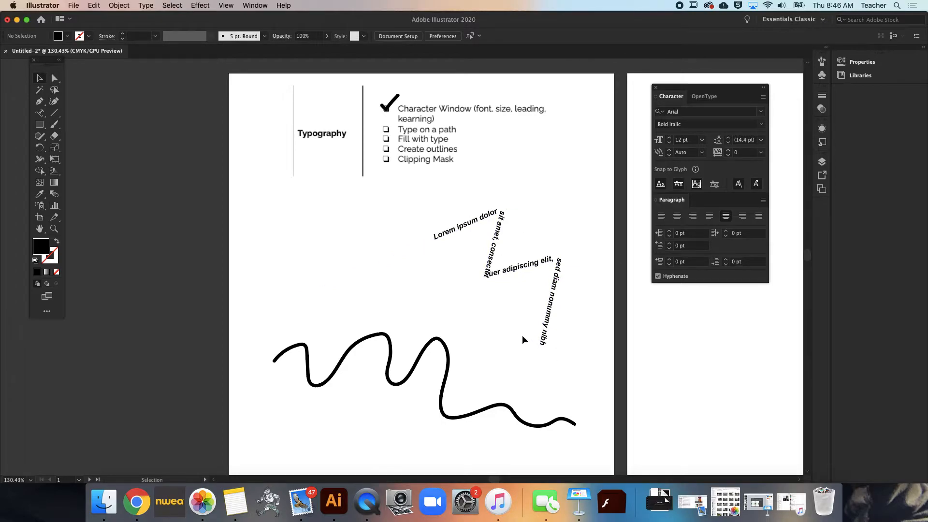
key("a")
key("ctrl+z")
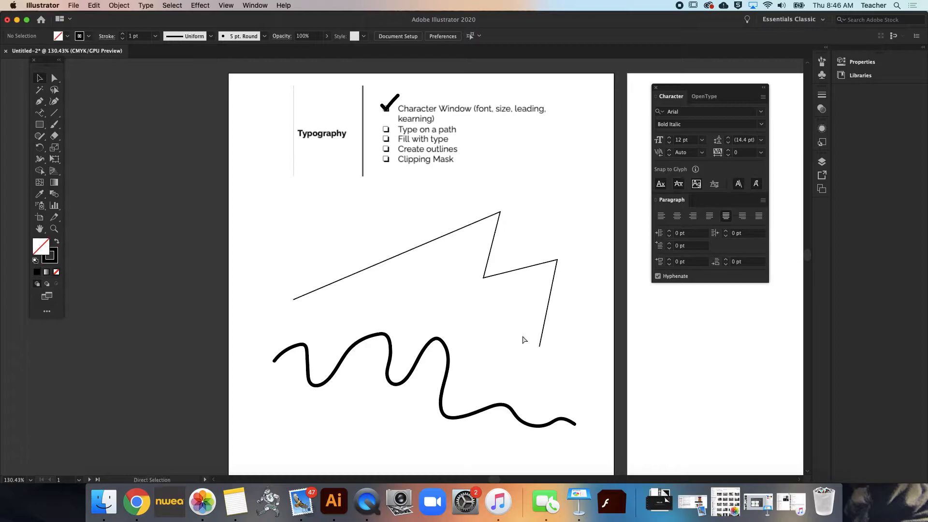
Duplicate the zigzag path, placing the copy slightly above and to the left of the original
key("v")
left_click(421, 247)
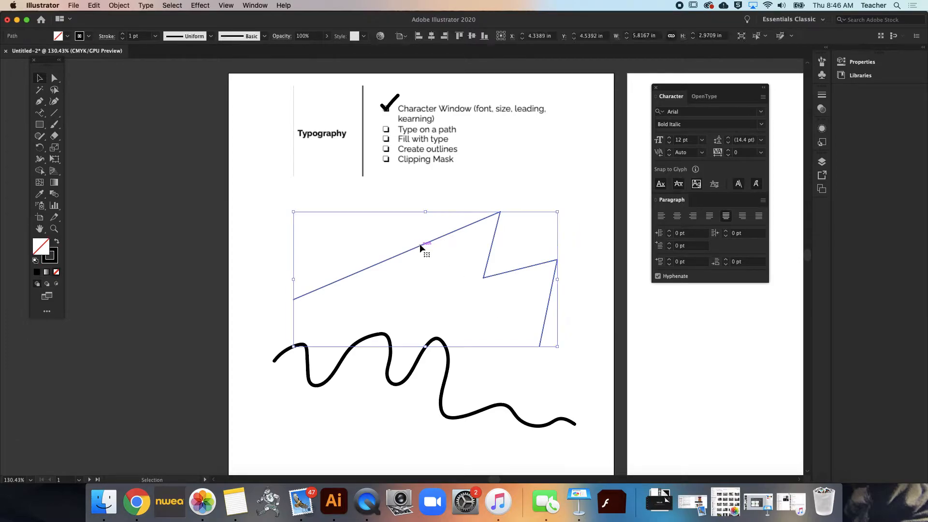
key("a")
key("super+v")
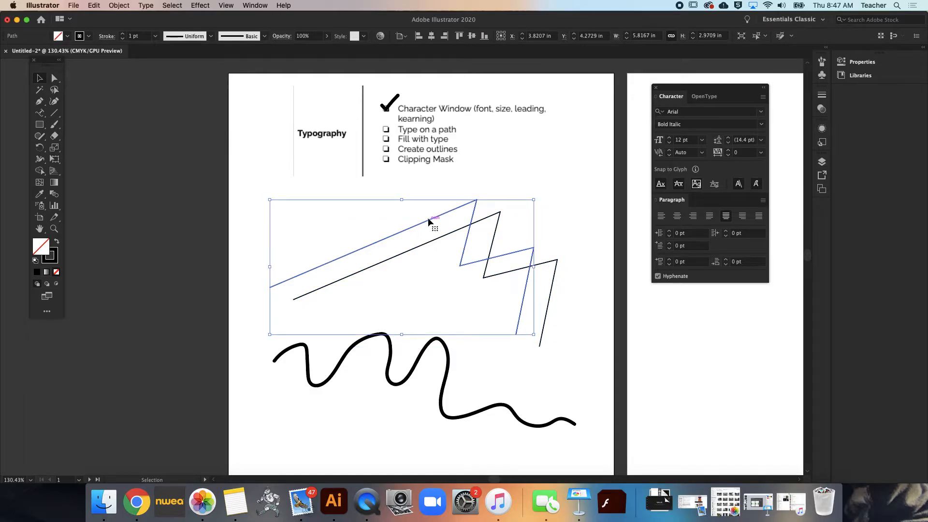
Place placeholder type on the original zigzag path, and move its start bracket back toward the path's lower-left end
left_click(40, 112)
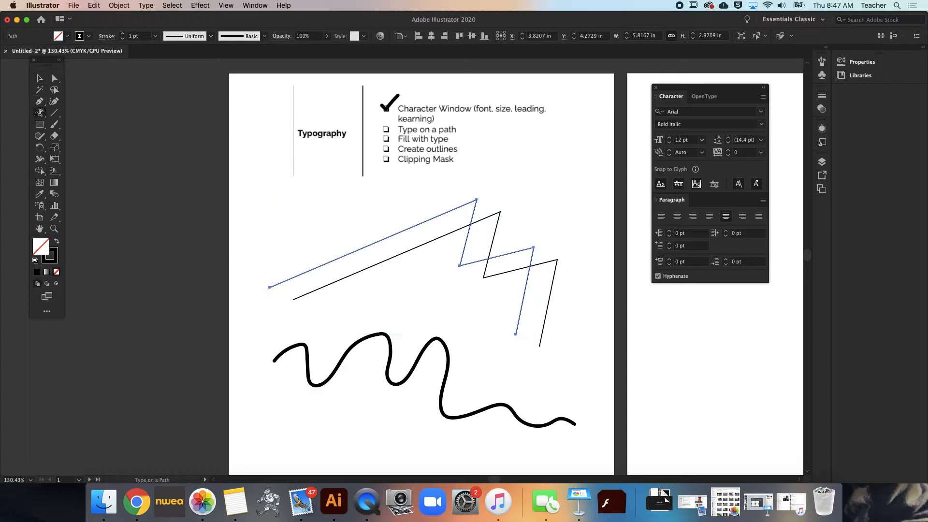
left_click(431, 240)
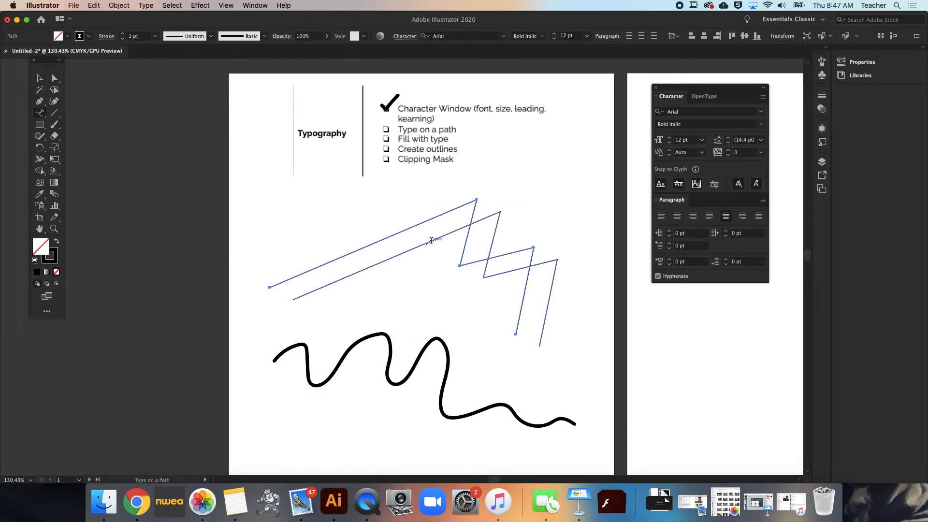
left_click(431, 240)
left_click(40, 78)
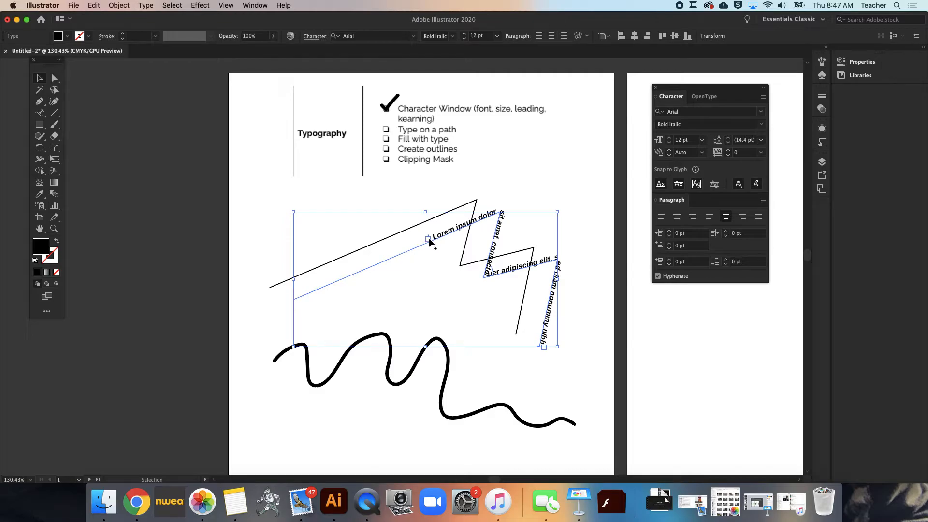
left_click_drag(428, 237, 375, 260)
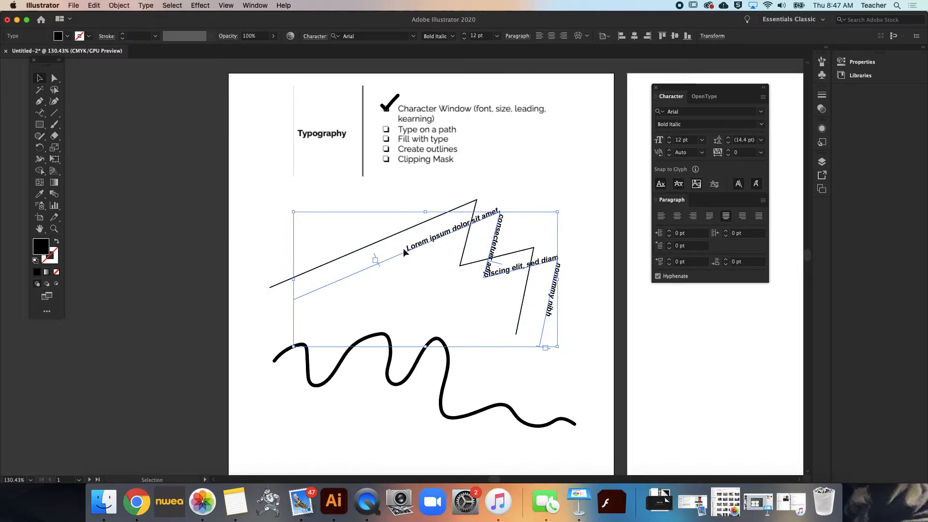
Move the zigzag path type left and nudge it down so it sits just beneath the stroked zigzag copy
left_click(391, 235, "shift")
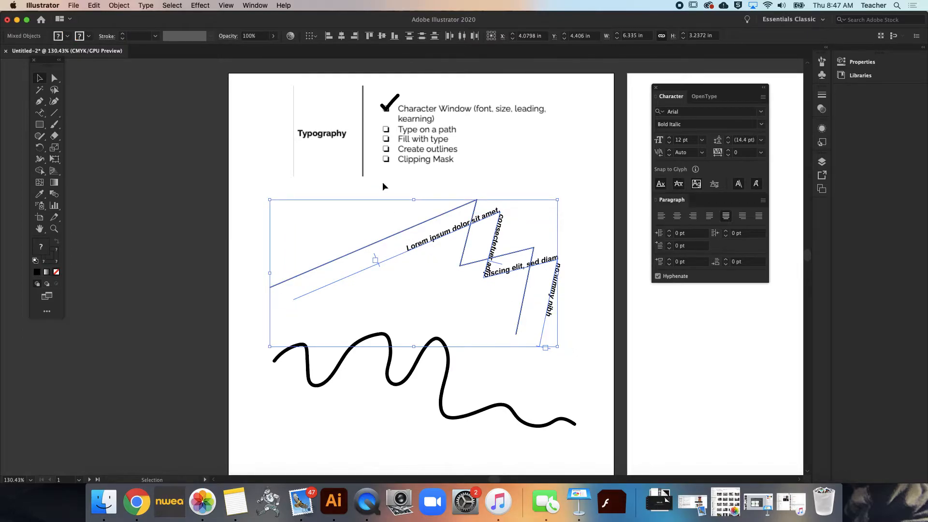
left_click(349, 194)
left_click_drag(432, 240, 414, 226)
key("Down")
key("Down")
key("Down")
key("Down")
key("Down")
key("Down")
key("Down")
key("Down")
key("Down")
key("Down")
key("Down")
key("Down")
key("Down")
key("Down")
key("Down")
key("Down")
key("Down")
key("Down")
key("Down")
key("Down")
key("Down")
key("Down")
key("Down")
key("Down")
left_click(556, 199)
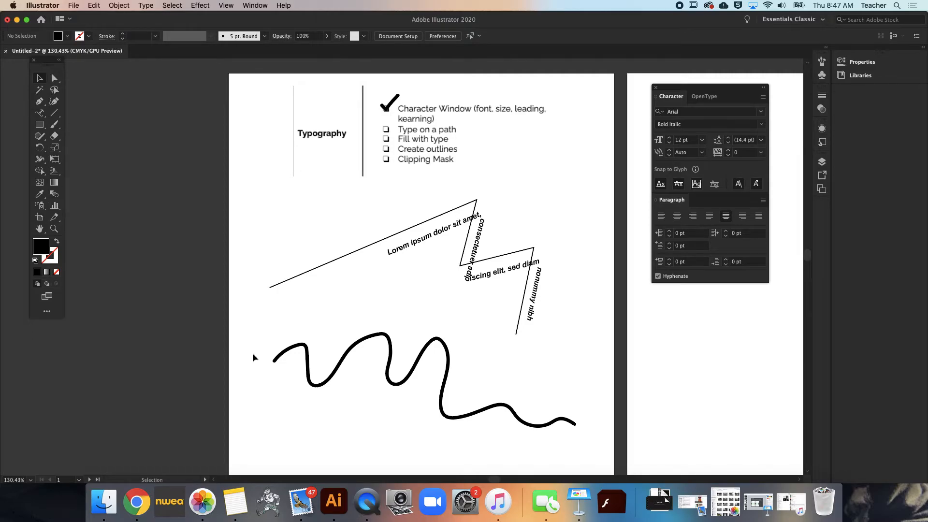
Place placeholder type along the wavy line with Type on a Path, and set its font size to 7 pt
left_click(42, 115)
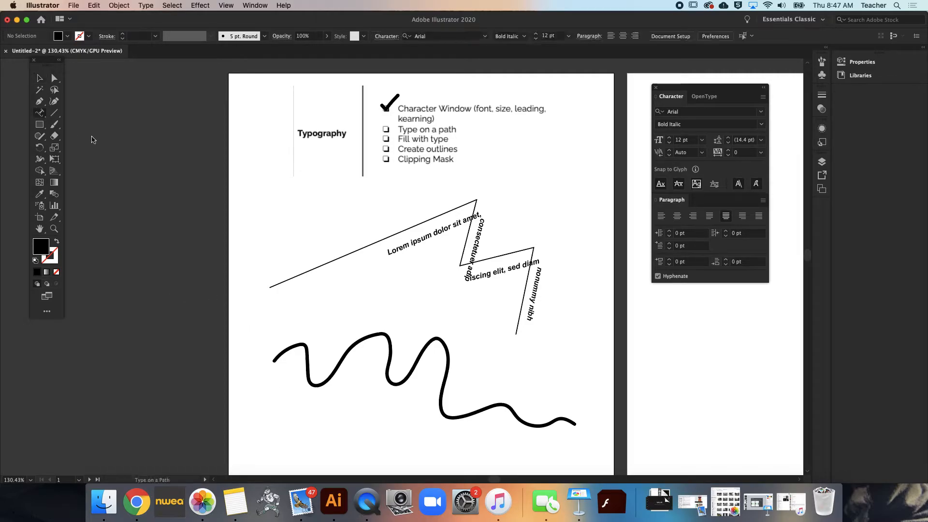
left_click(293, 344)
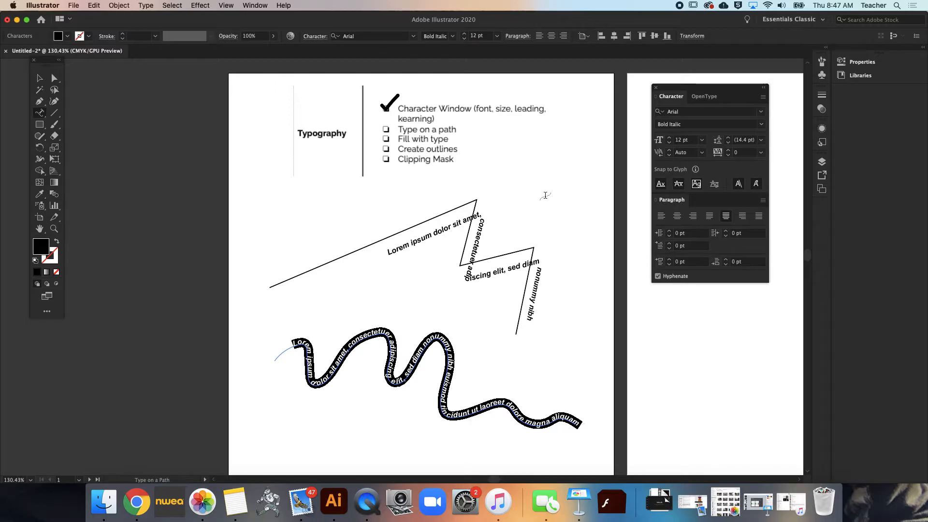
left_click(464, 40)
left_click(464, 39)
left_click(464, 39)
left_click(464, 39)
left_click(464, 39)
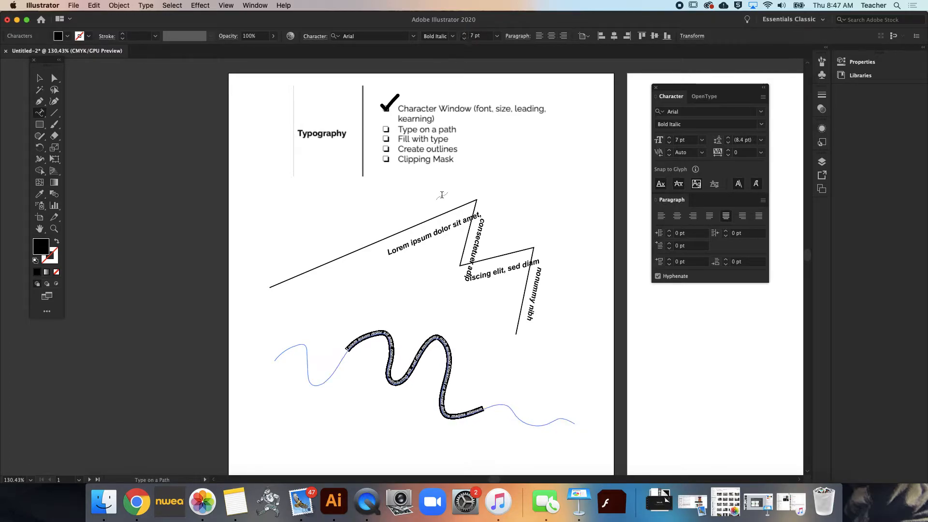
left_click(39, 79)
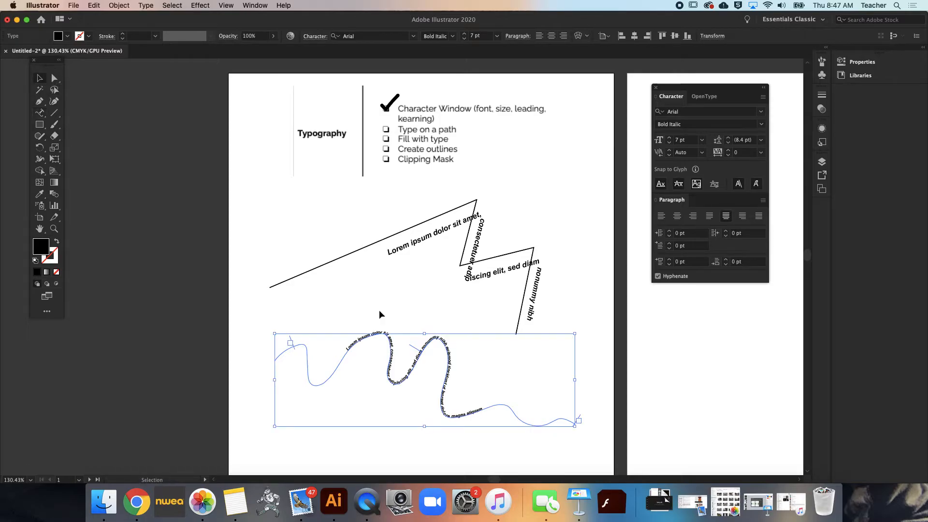
left_click(422, 318)
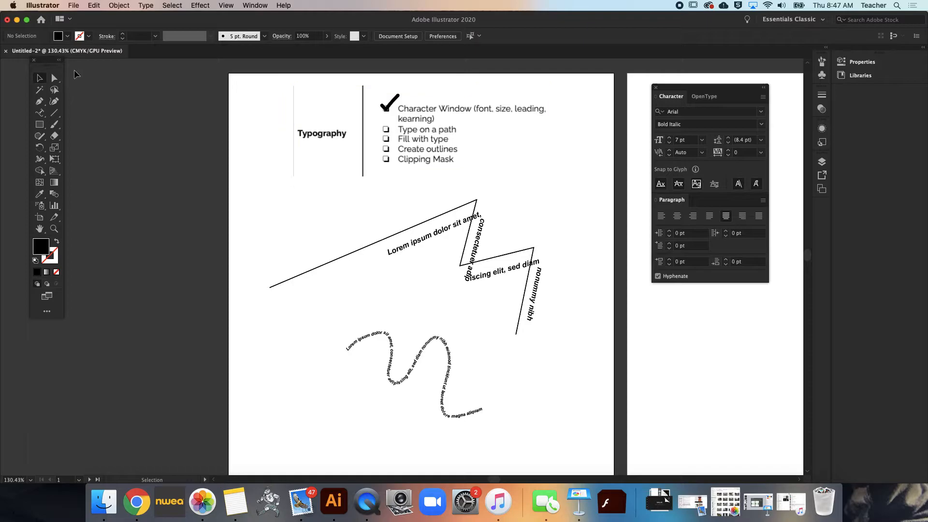
Paint a check mark over the Type on a path checkbox in the checklist with the Paintbrush
left_click(57, 127)
left_click_drag(382, 124, 404, 112)
left_click(40, 79)
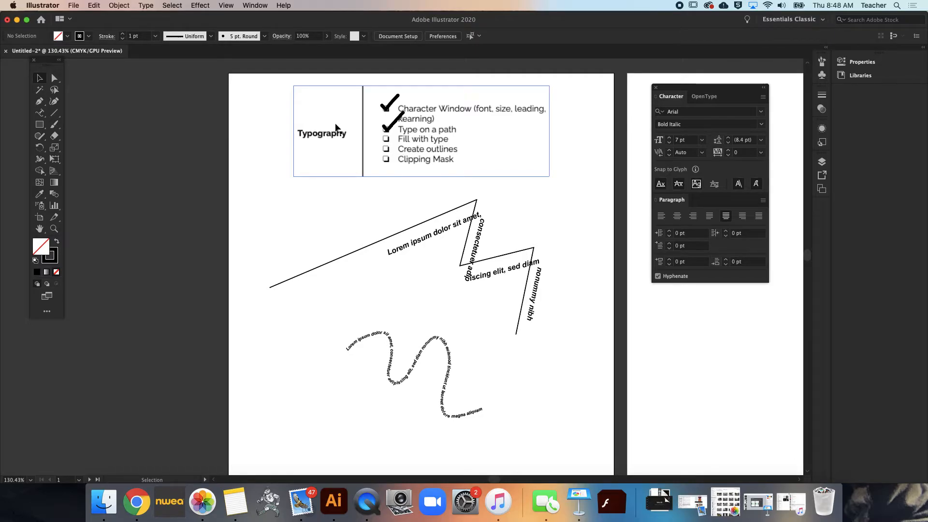
Draw a circle about 1.53 in across with the Ellipse tool, in the empty space above the zigzag's lower peak
left_click(41, 126)
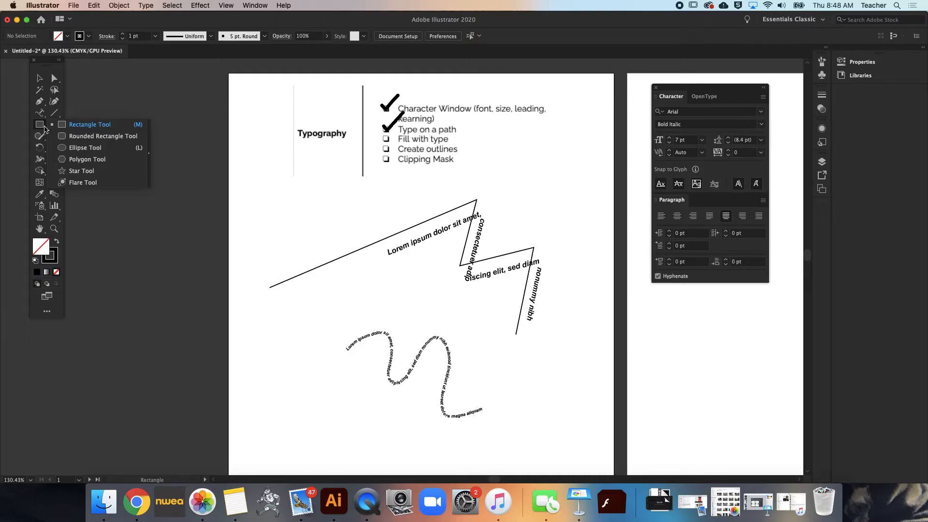
left_click(71, 148)
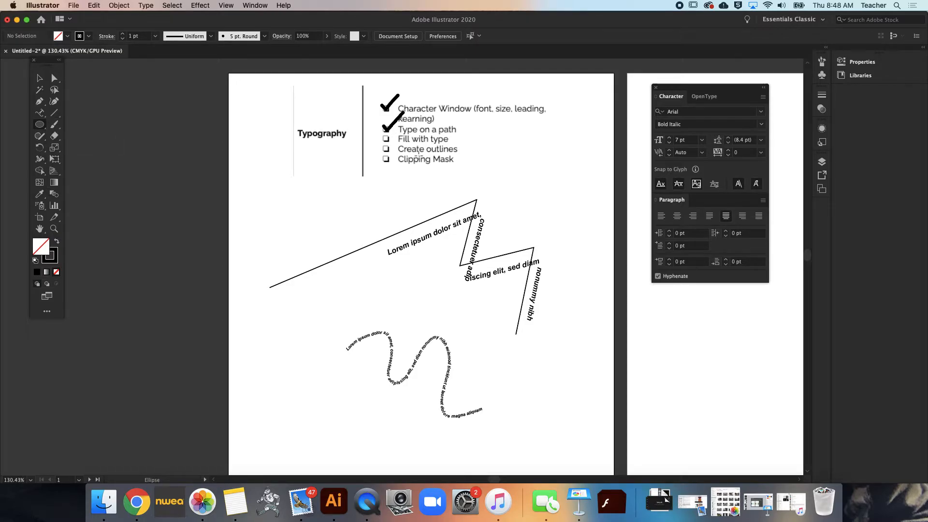
left_click(41, 128)
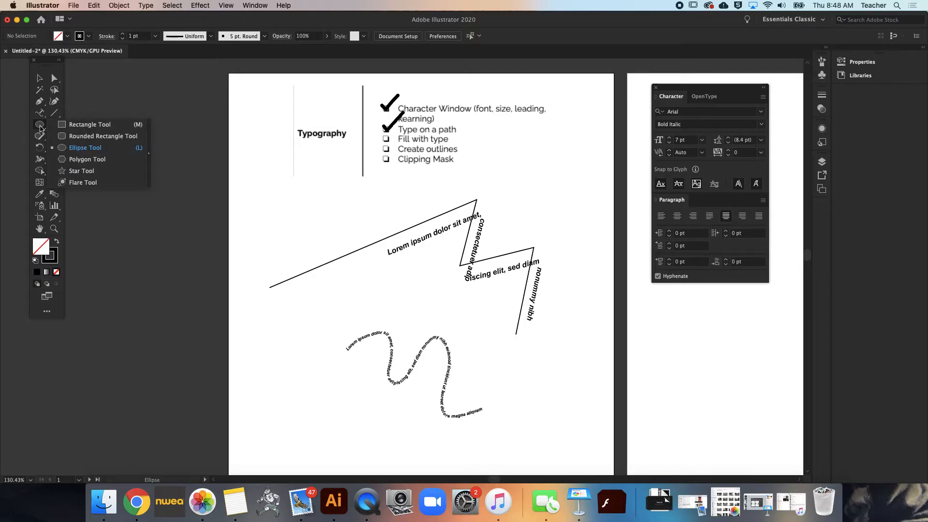
left_click(85, 148)
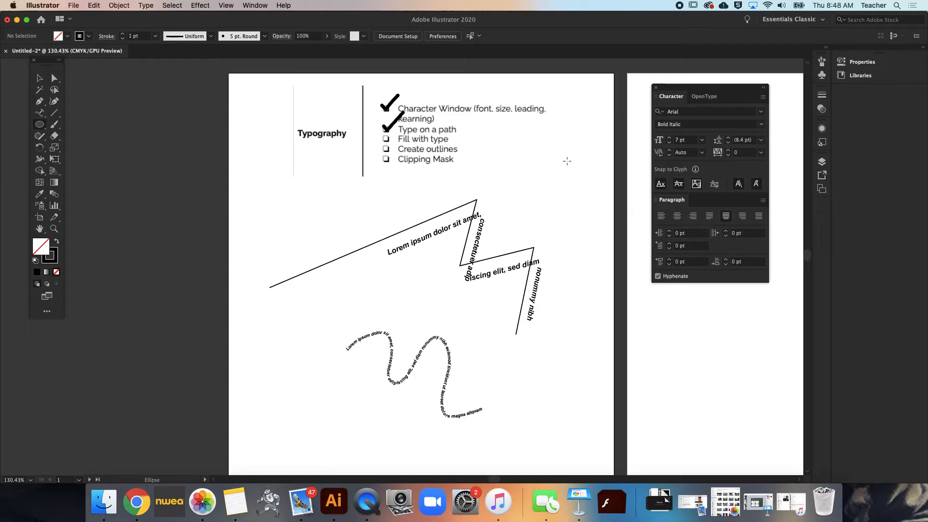
left_click_drag(512, 161, 582, 221)
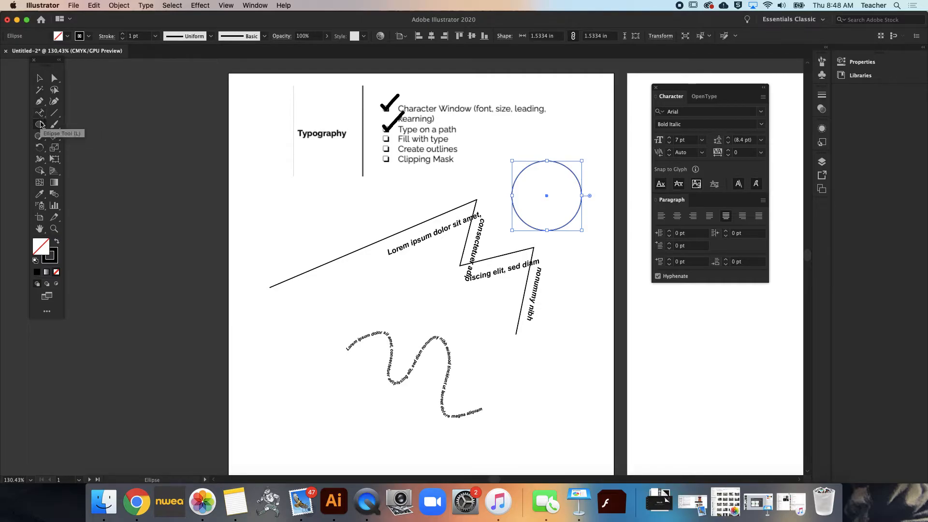
Fill the circle with placeholder type using the Area Type tool, and reduce its font size to 4 pt
left_click(41, 116)
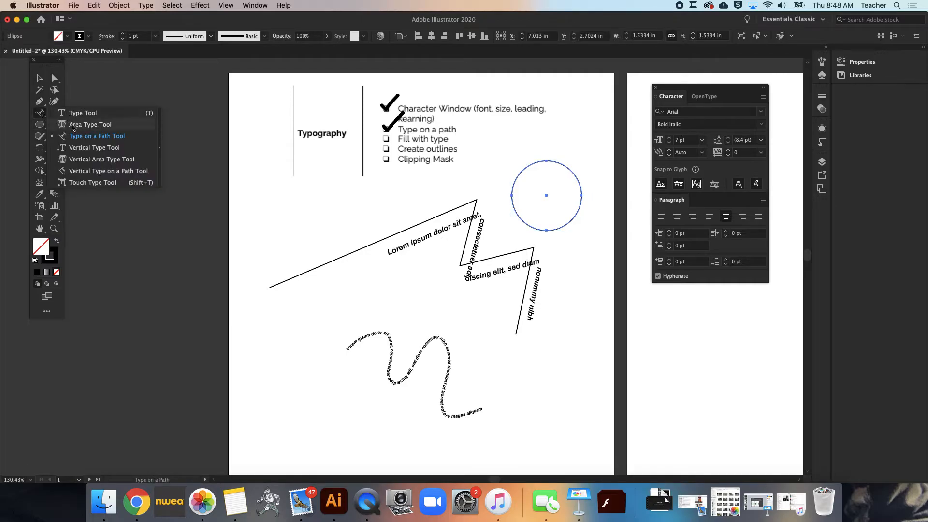
left_click(77, 125)
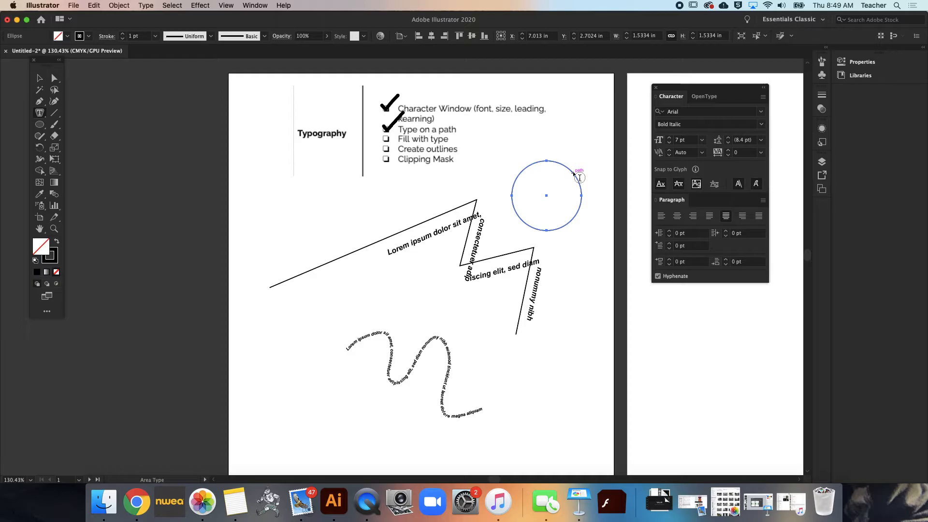
left_click(554, 190)
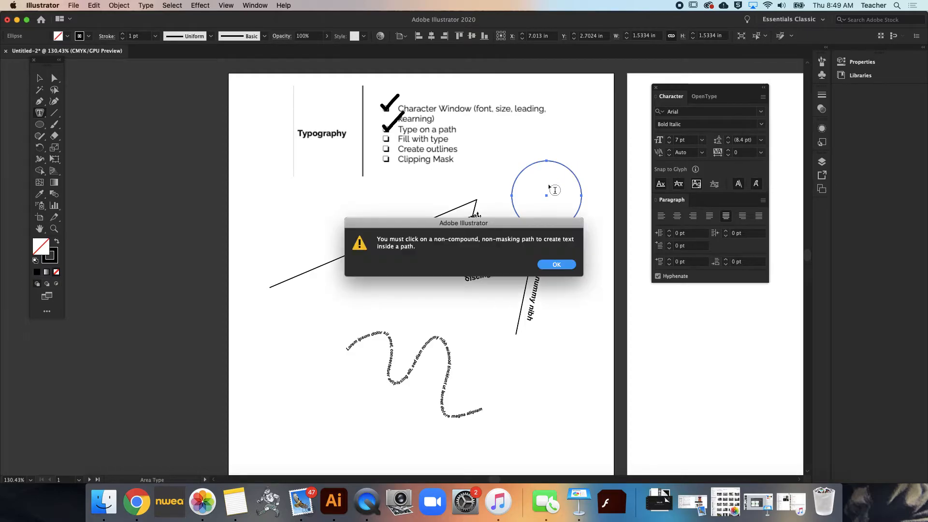
left_click(557, 266)
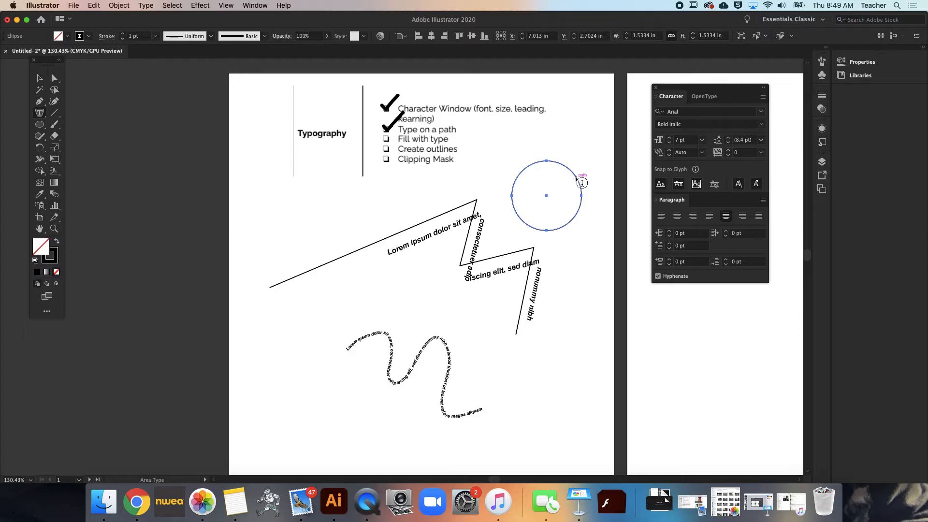
left_click(581, 183)
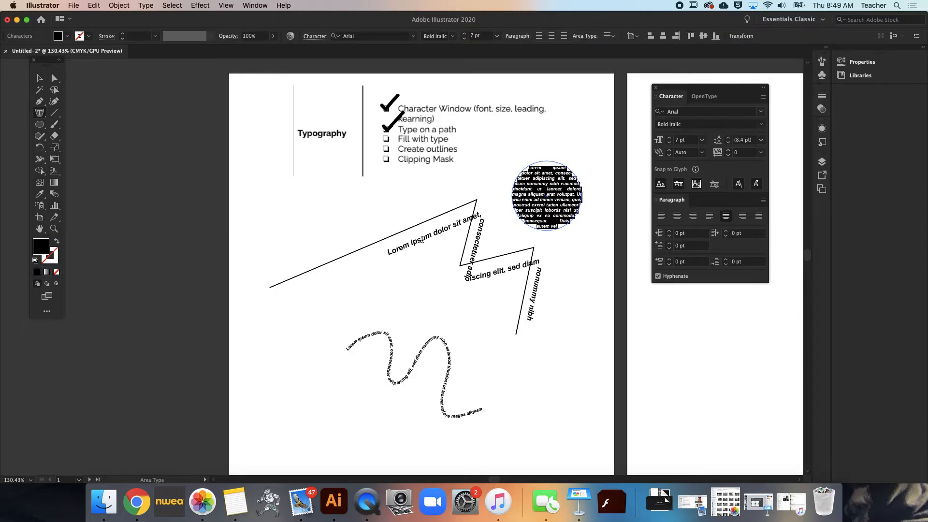
left_click(463, 38)
left_click(463, 39)
left_click(463, 39)
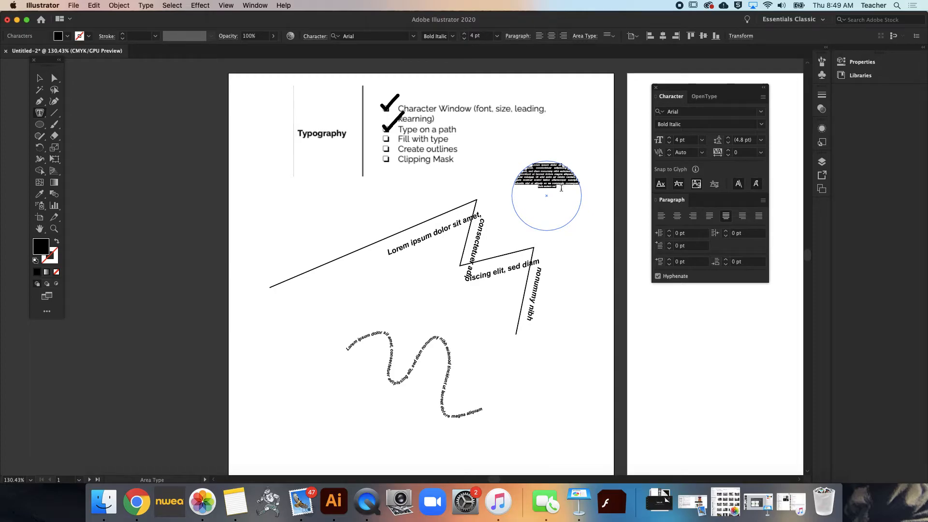
left_click(561, 189)
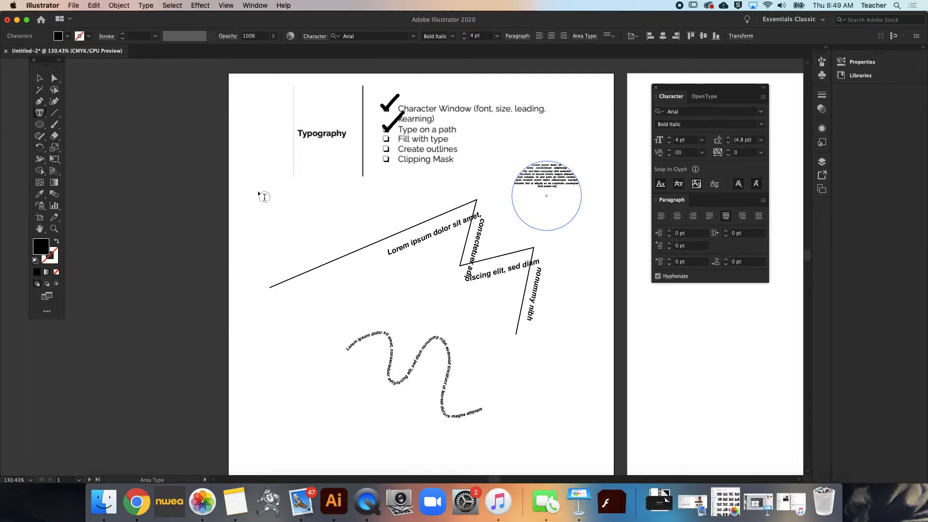
Enlarge all the type in the circle step by step to 7 pt, and undo back to the empty circle
key("super+a")
key("super+shift+period")
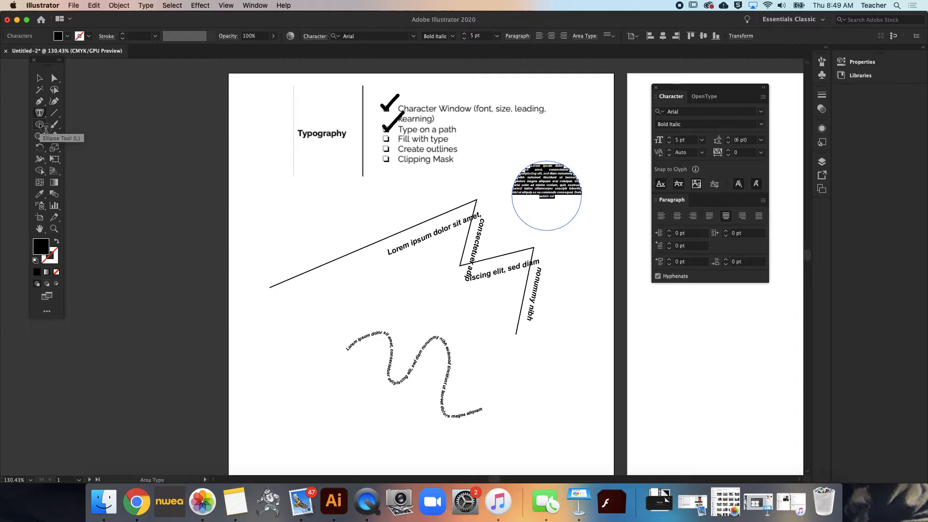
key("Escape")
key("super+shift+period")
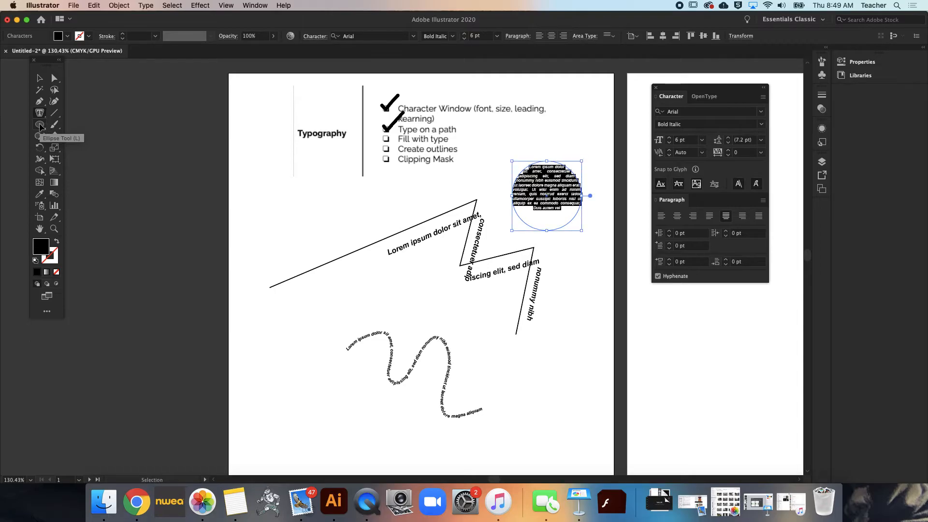
key("super+shift+period")
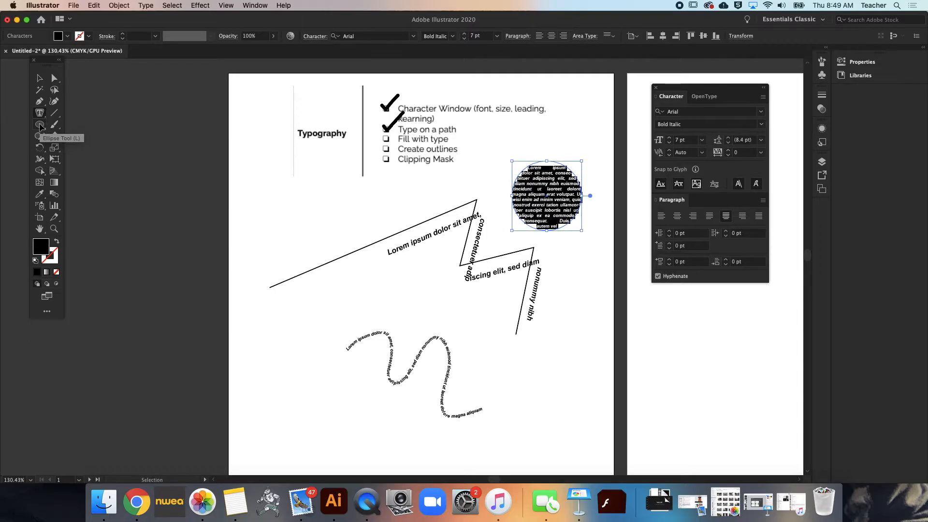
key("super+z")
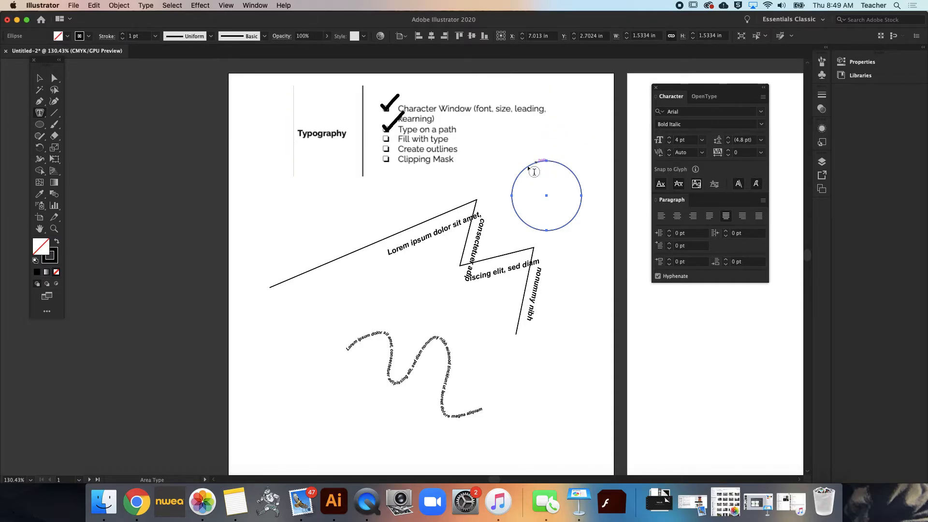
Fill the circle with 4 pt placeholder type using Area Type, and leave everything deselected
left_click(518, 194)
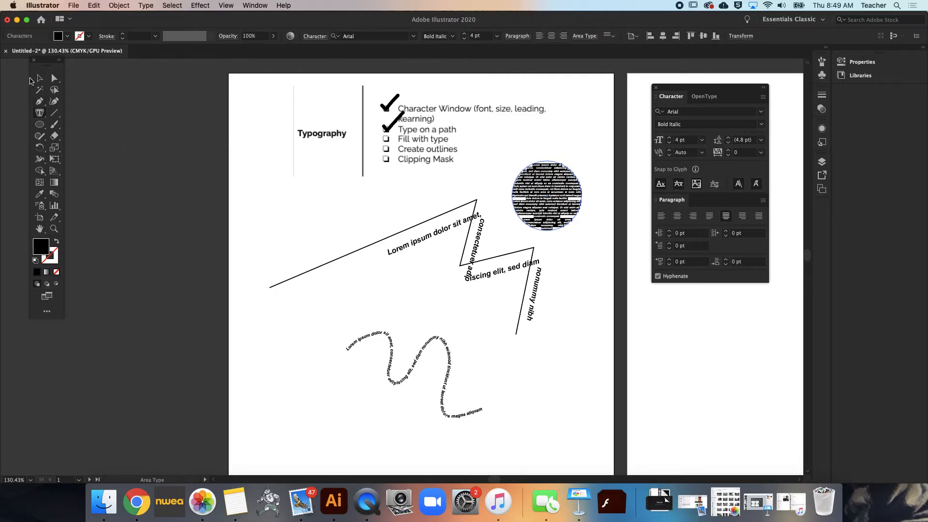
left_click(39, 77)
mouse_move(573, 200)
left_mouse_down()
mouse_move(348, 286)
mouse_move(296, 265)
left_mouse_up()
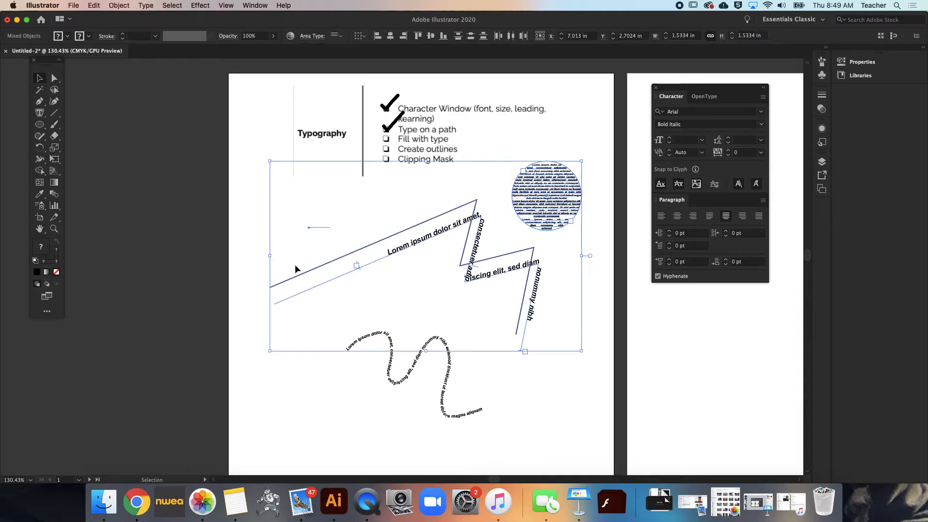
left_click(602, 189)
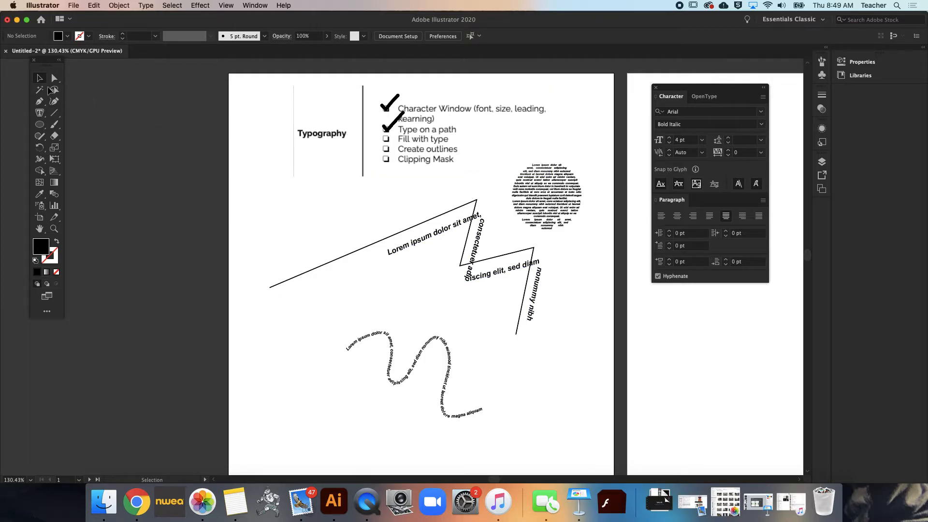
Paint a check mark over the Fill with type checkbox in the checklist with the Paintbrush
left_click(54, 124)
mouse_move(382, 129)
left_mouse_down()
mouse_move(387, 140)
mouse_move(425, 114)
left_mouse_up()
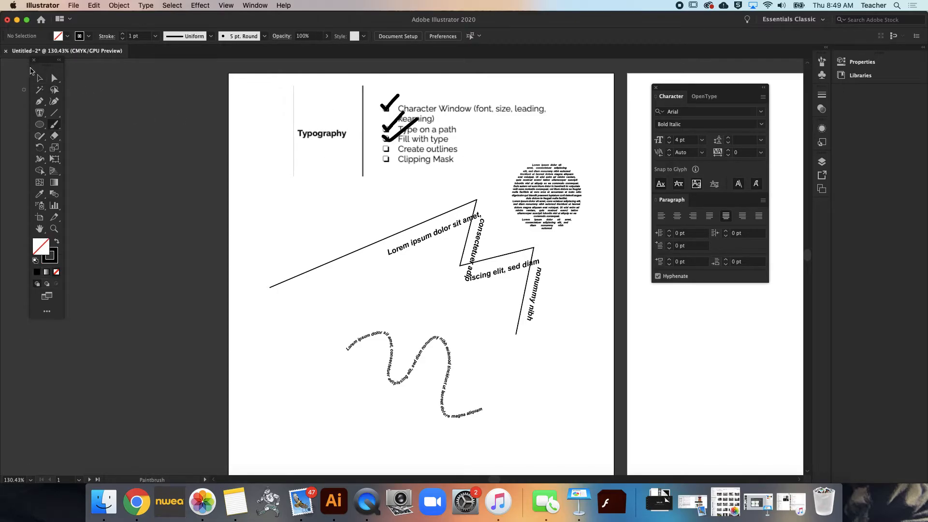
left_click(40, 79)
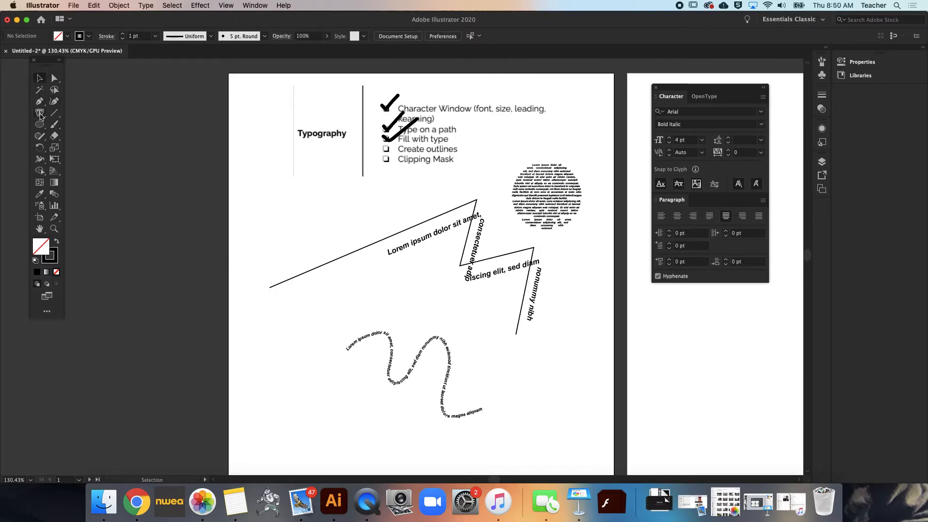
Set the character font to Impact and the font size to 56 pt for new type
left_click(761, 112)
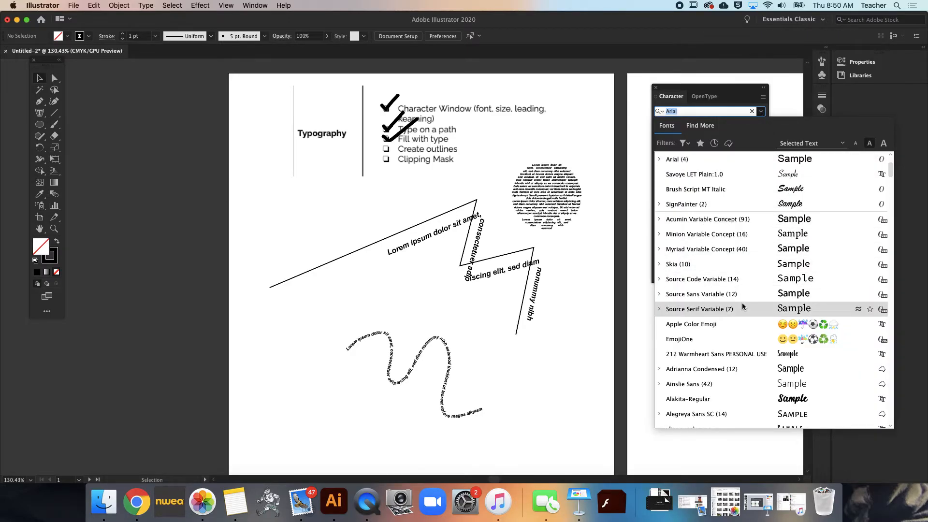
scroll(743, 304, "down", 6)
scroll(743, 303, "down", 15)
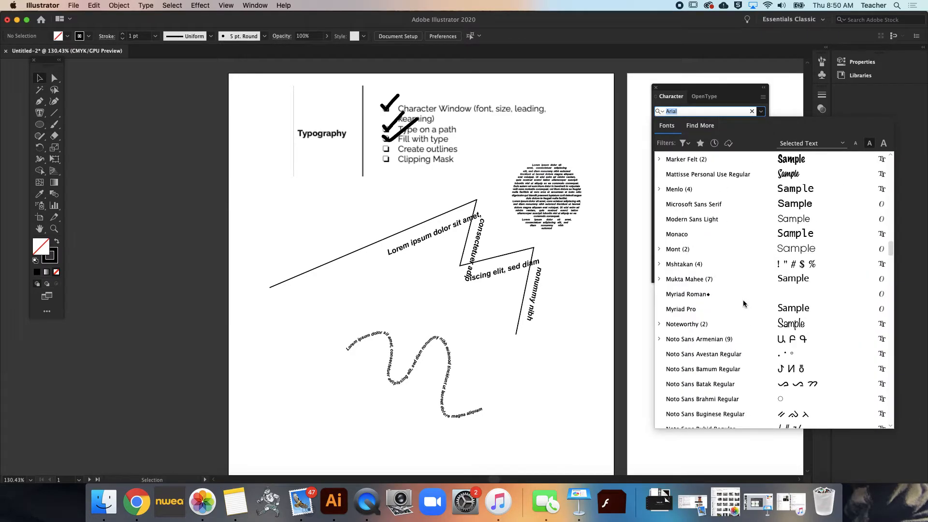
scroll(758, 242, "up", 6)
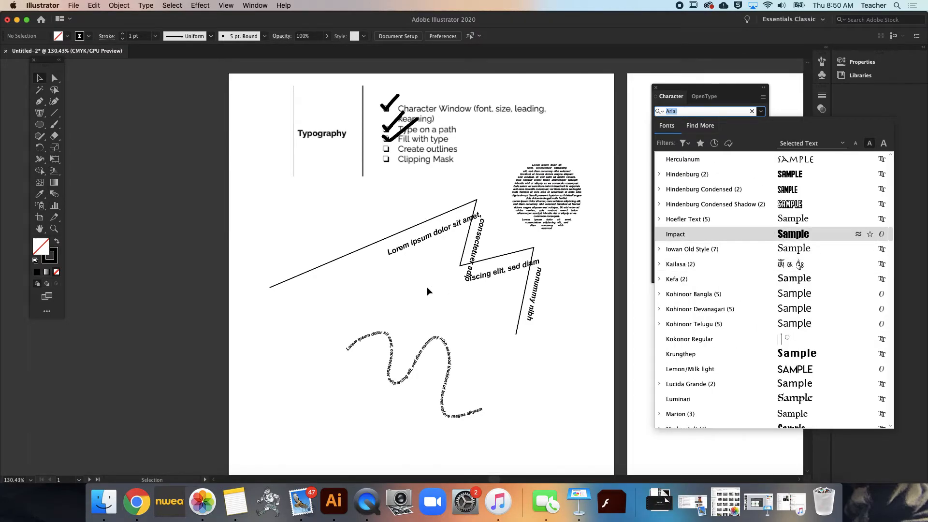
left_click(758, 237)
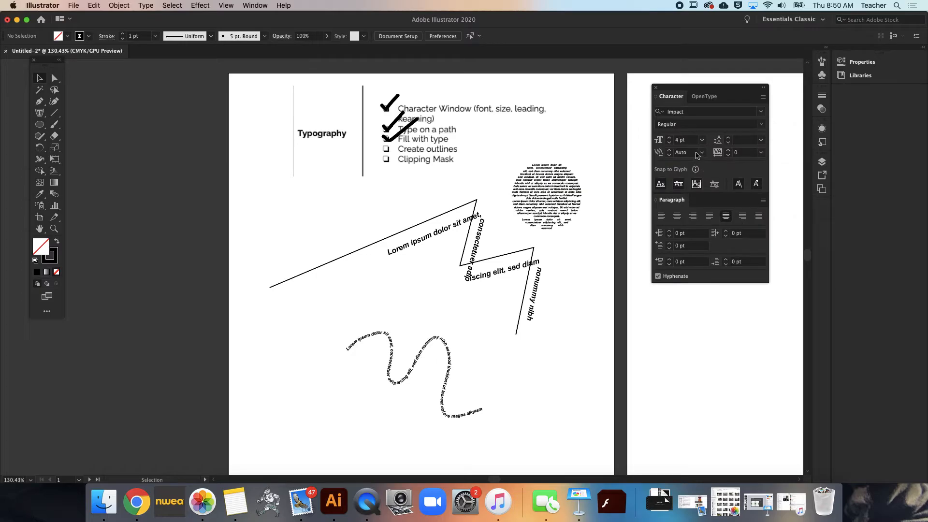
left_click(669, 138)
left_click(682, 141)
type("56")
key("Return")
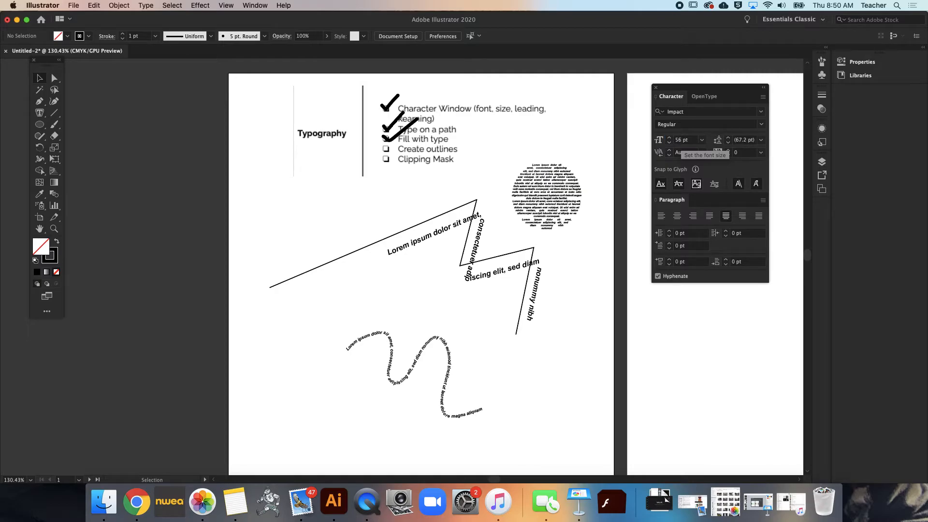
Add a first name as point type with the Type tool, and move it to the left of the wavy line's start
left_click(39, 113)
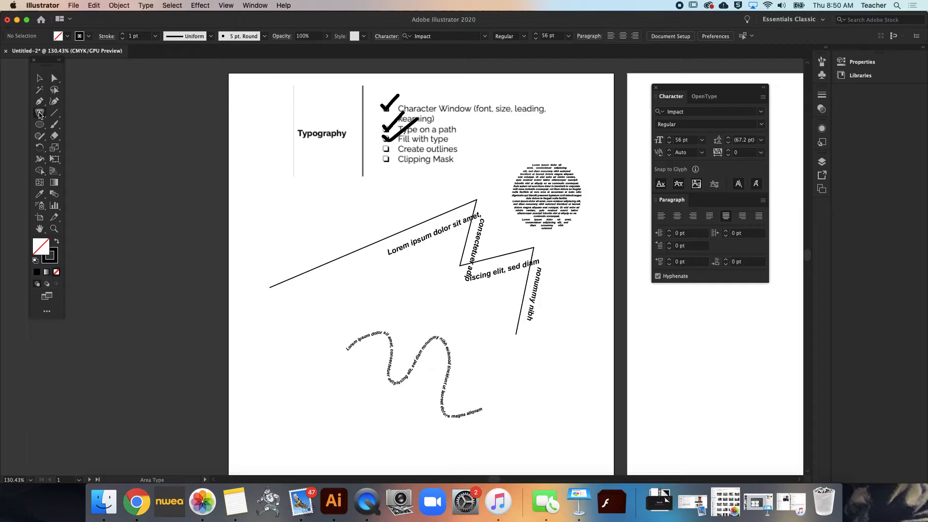
left_click(40, 115)
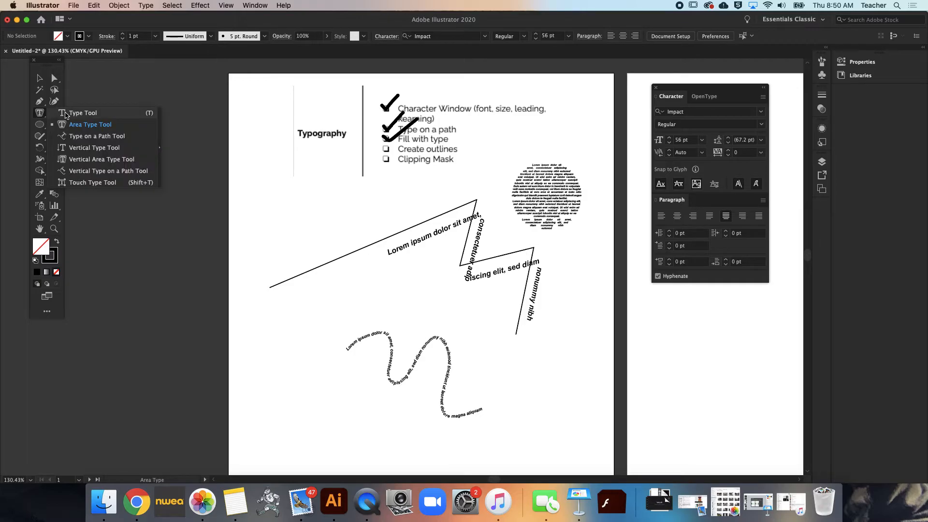
left_click(65, 115)
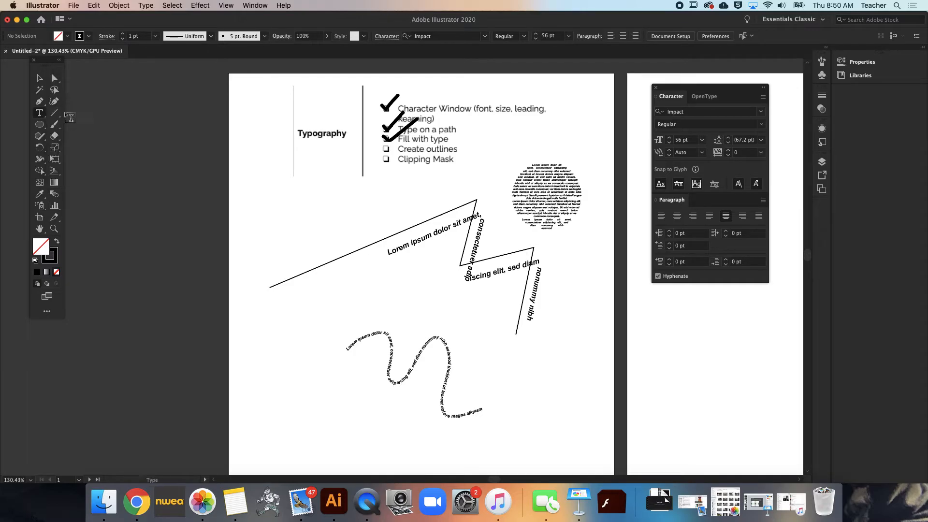
left_click(280, 423)
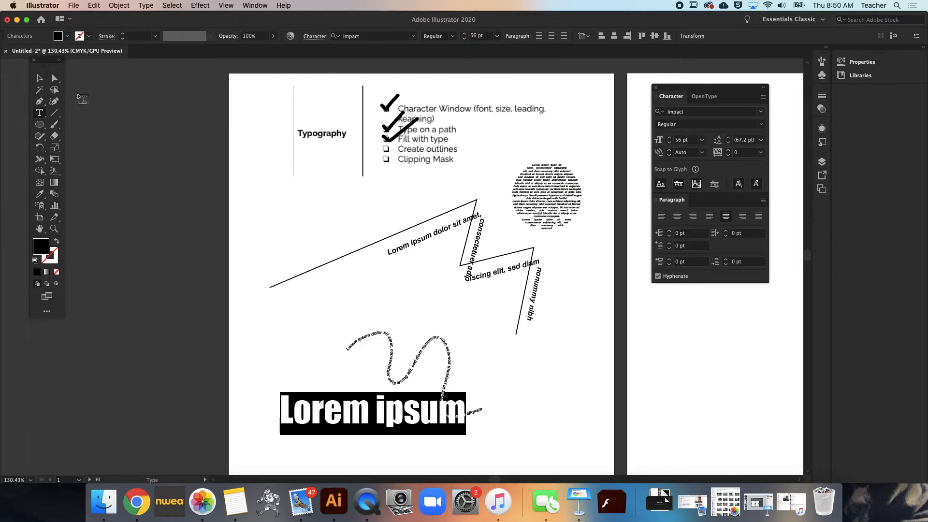
type("Sra")
key("BackSpace")
key("BackSpace")
type("arah")
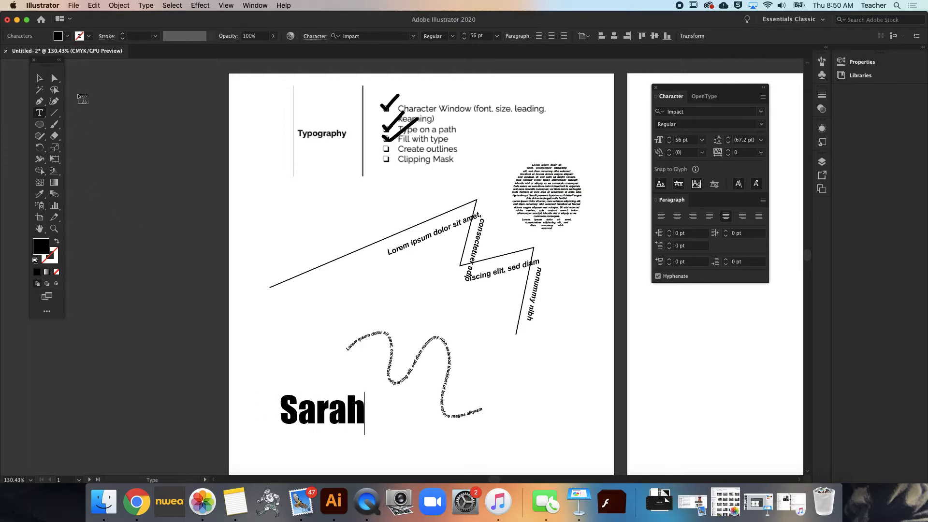
left_click(41, 82)
left_click_drag(340, 422, 313, 333)
Edit the letters of the large Impact name so that it reads "ShTb"
key("t")
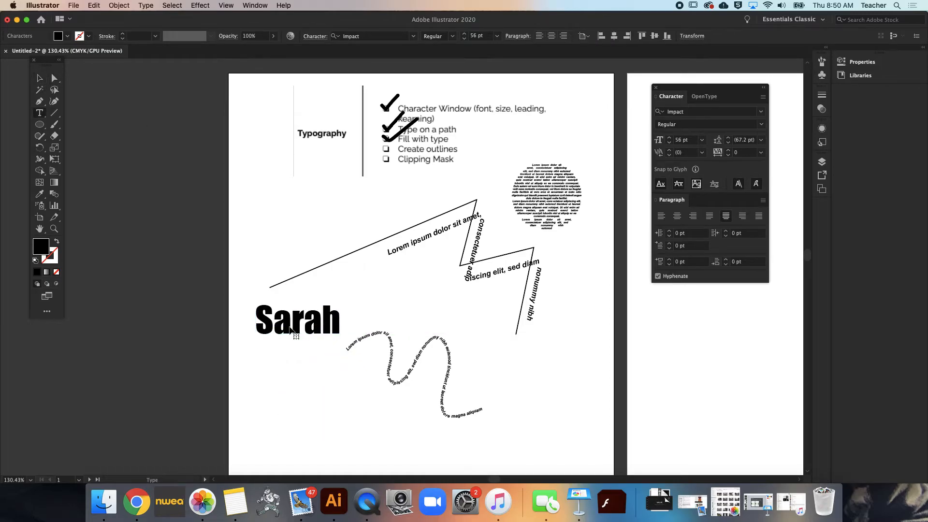
left_click(290, 327)
key("BackSpace")
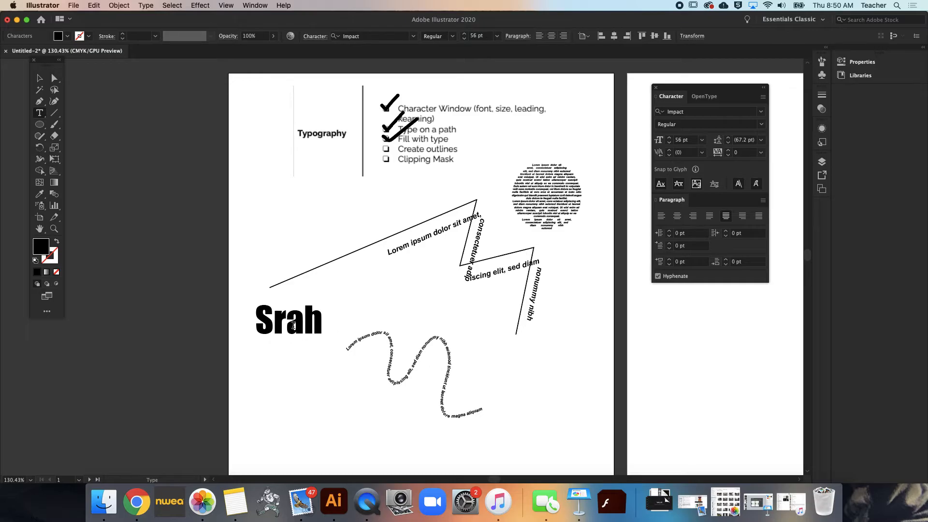
key("Delete")
key("Delete")
type("Tb")
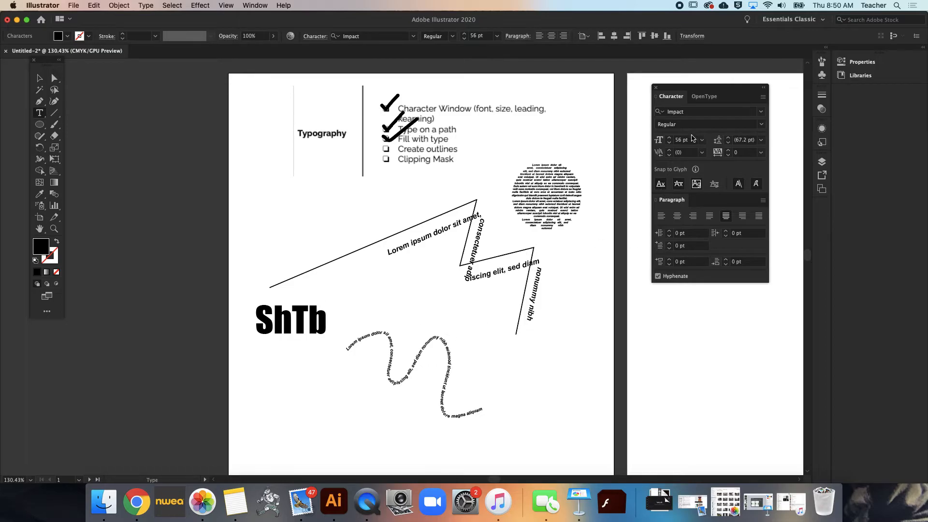
Try to reduce the kerning across the whole "ShTb" word
left_click(728, 156)
double_click(318, 325)
left_click(669, 154)
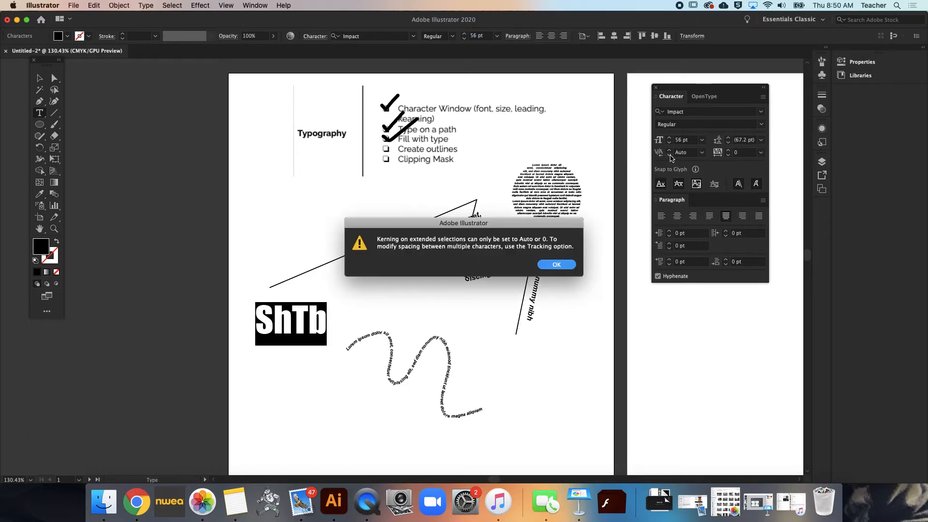
left_click(548, 265)
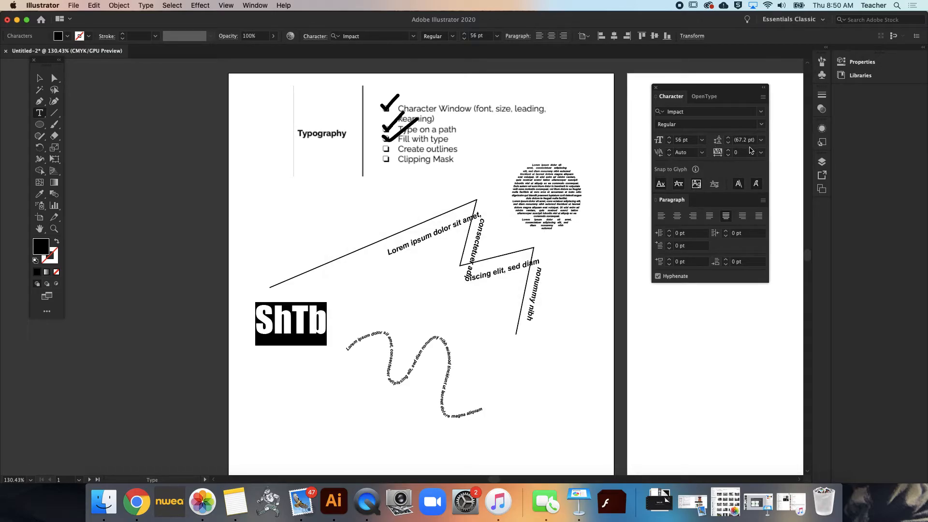
Tighten the tracking of the whole "ShTb" word to -90
left_click(727, 155)
left_click(727, 155)
left_click(727, 155)
left_click(727, 155)
left_click(727, 156)
left_click(727, 155)
left_click(727, 155)
left_click(727, 155)
left_click(727, 155)
left_click(727, 155)
left_click(727, 155)
left_click(727, 155)
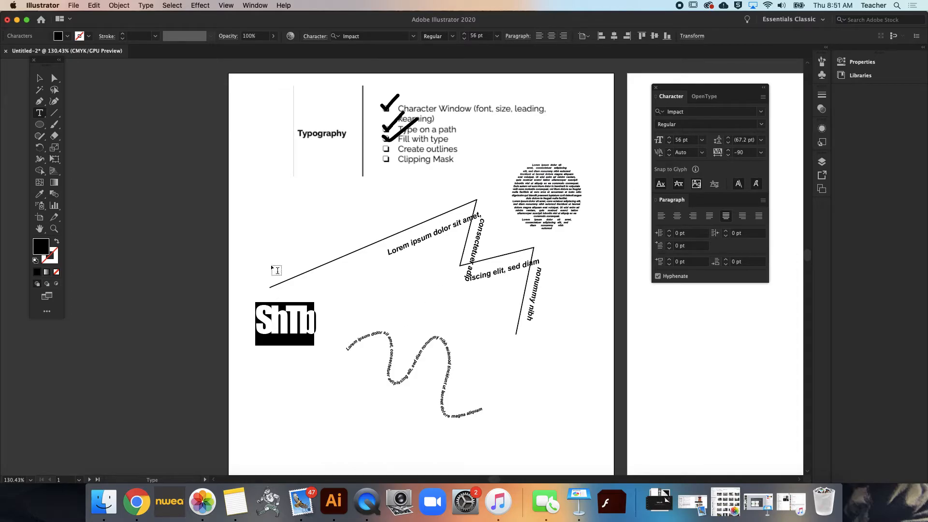
left_click(317, 326)
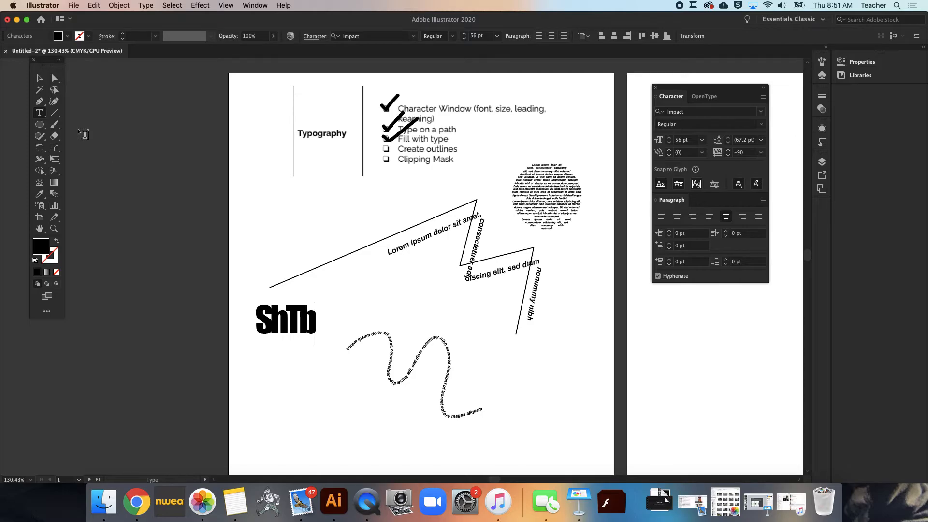
Convert the "ShTb" point type into outlines with Create Outlines
left_click(40, 79)
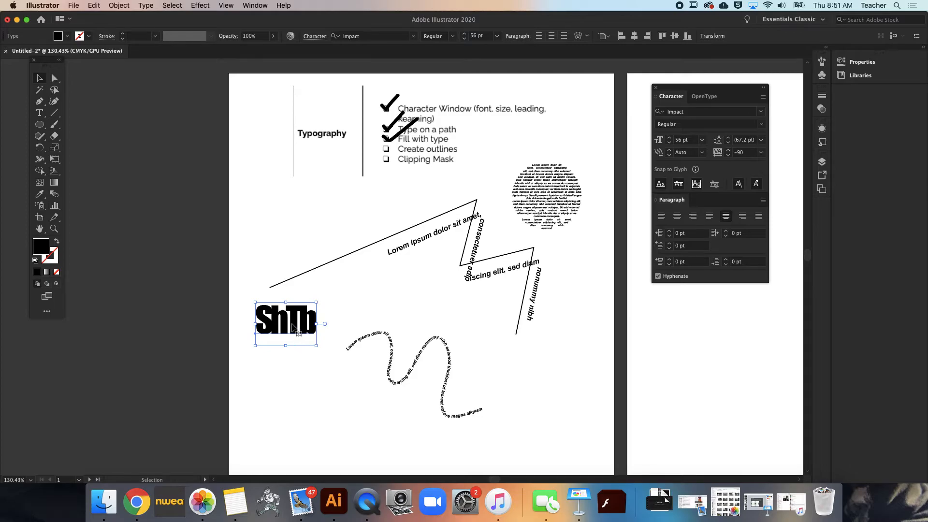
scroll(293, 332, "up", 3)
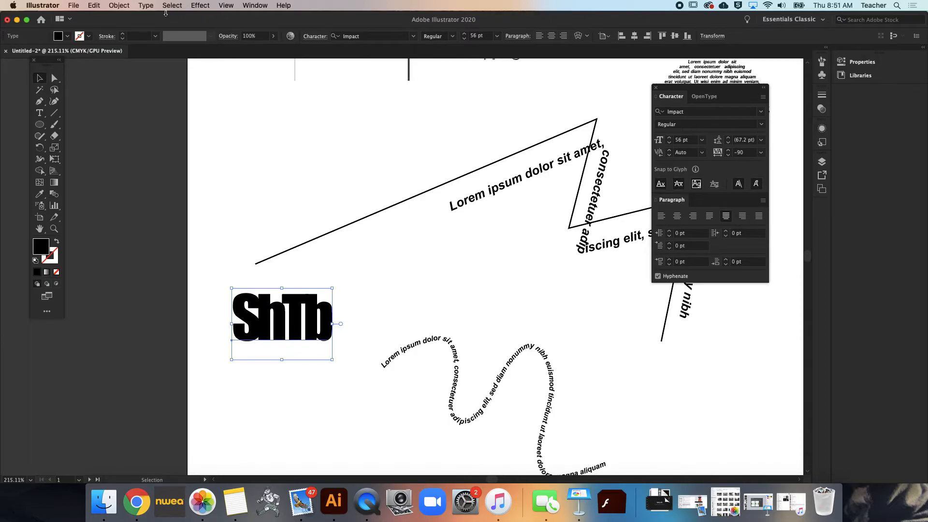
left_click(118, 5)
mouse_move(148, 5)
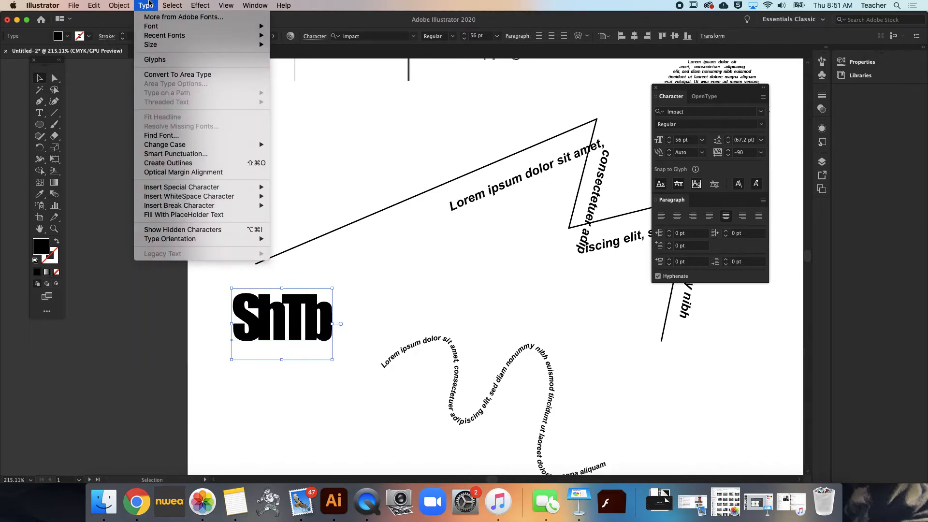
left_click(166, 164)
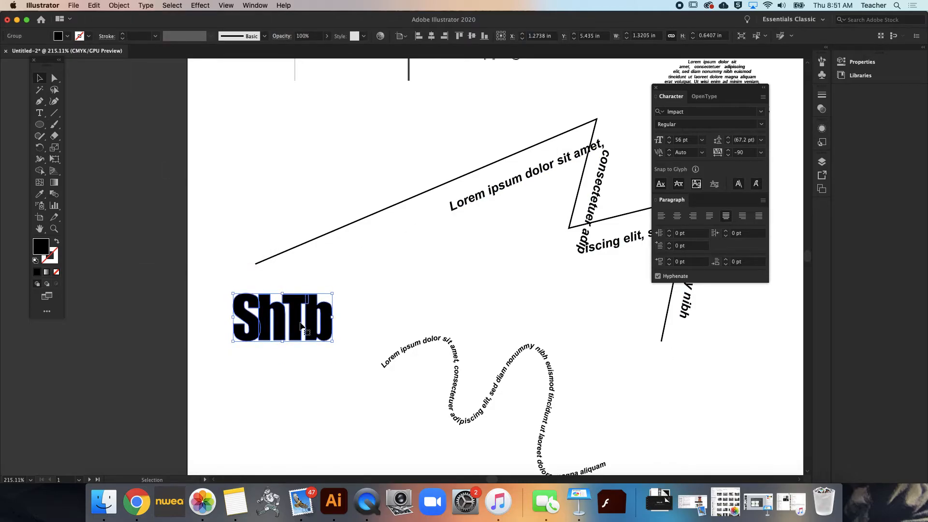
Isolate the outlined "ShTb" group and select the letter b inside it
left_click(379, 300)
left_click(321, 331)
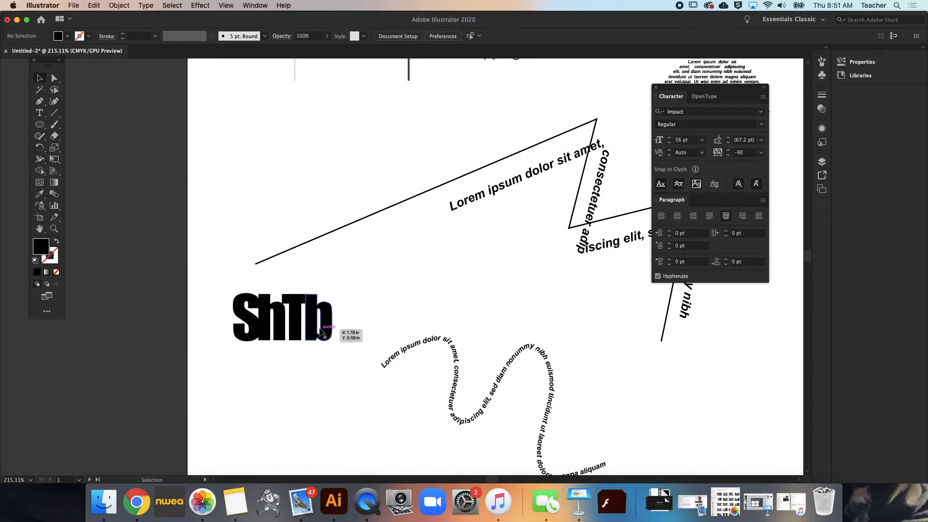
double_click(322, 331)
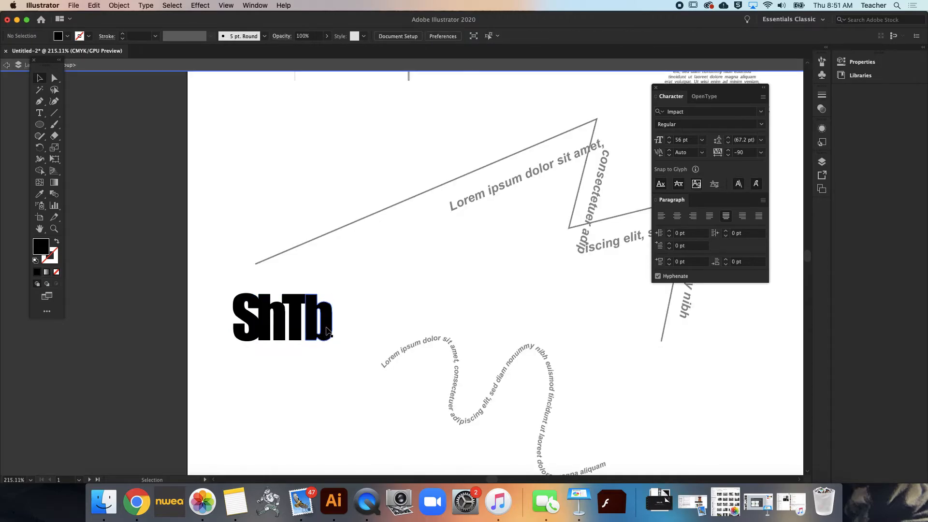
scroll(335, 328, "up", 5)
left_click(307, 323)
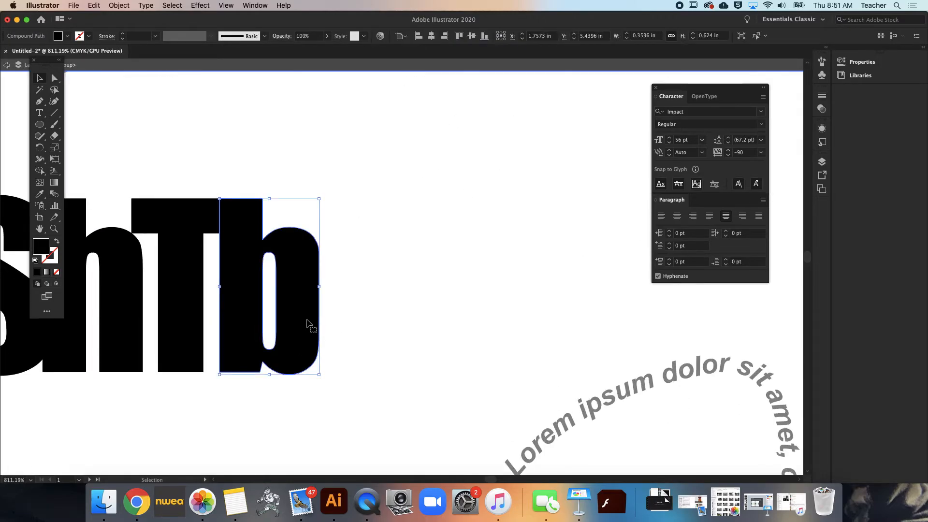
left_click(39, 103)
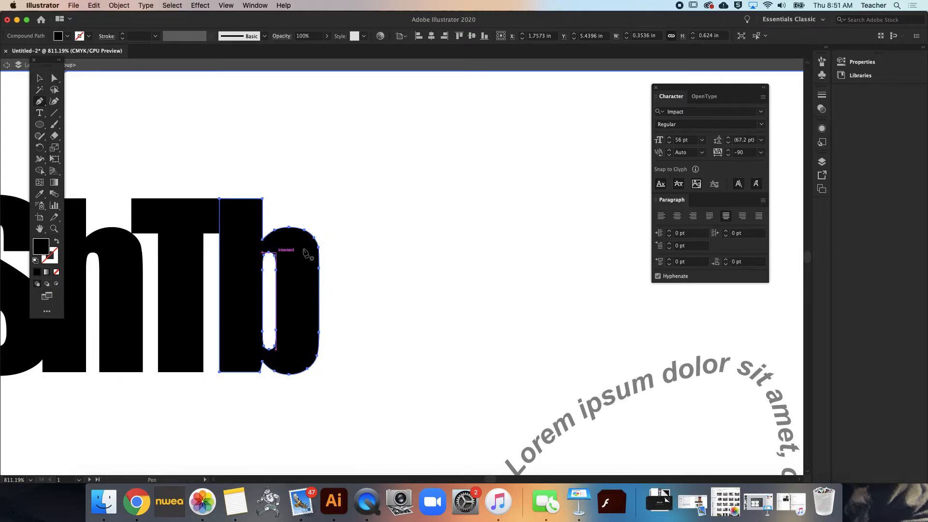
left_click(276, 271)
left_click(276, 271)
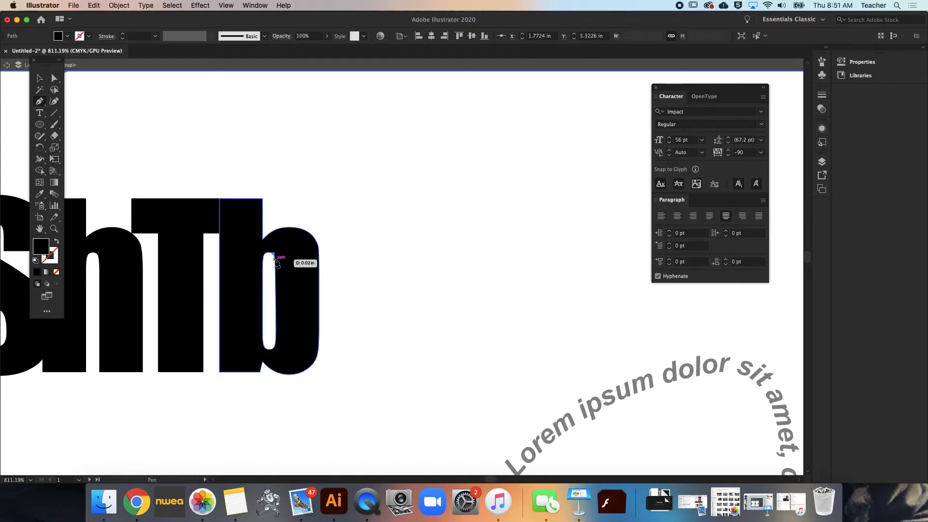
key("super+z")
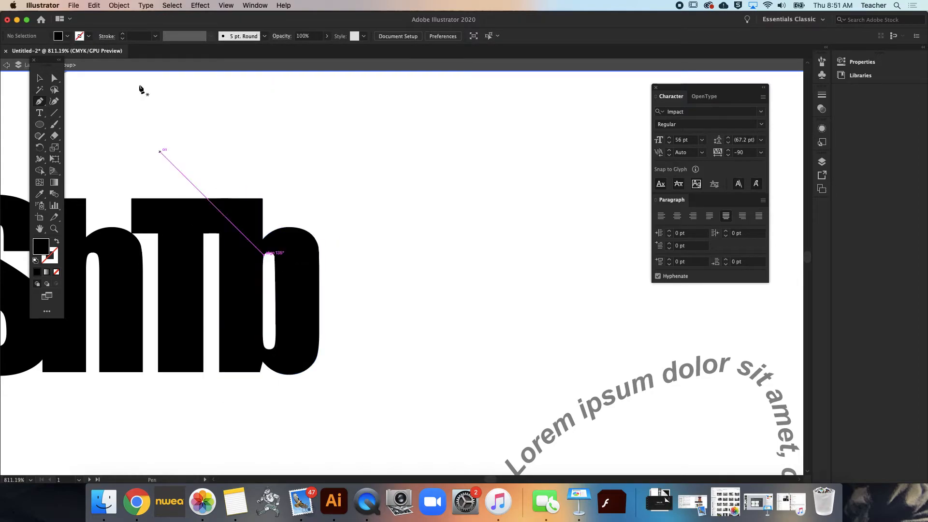
Remove the anchor points around the b's inner counter with the Pen tool so that its hole is filled
left_click(40, 78)
left_click(299, 279)
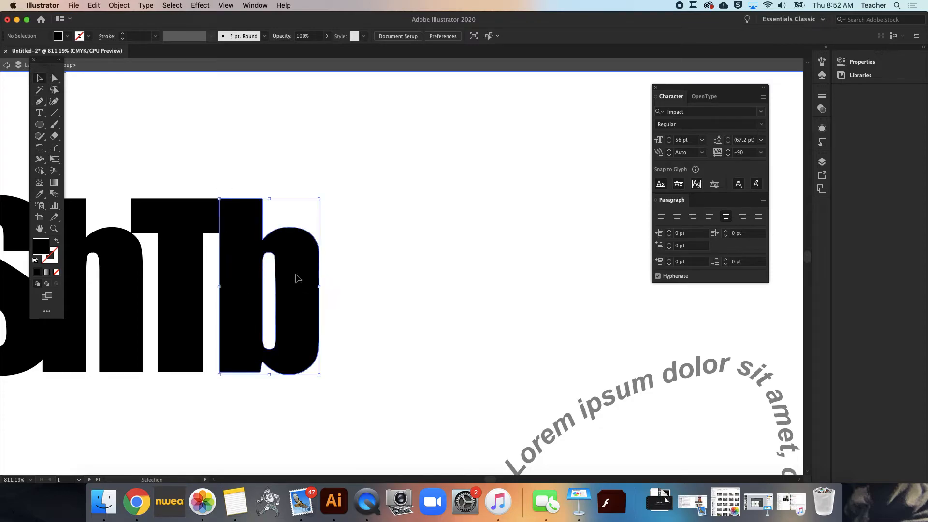
left_click(39, 103)
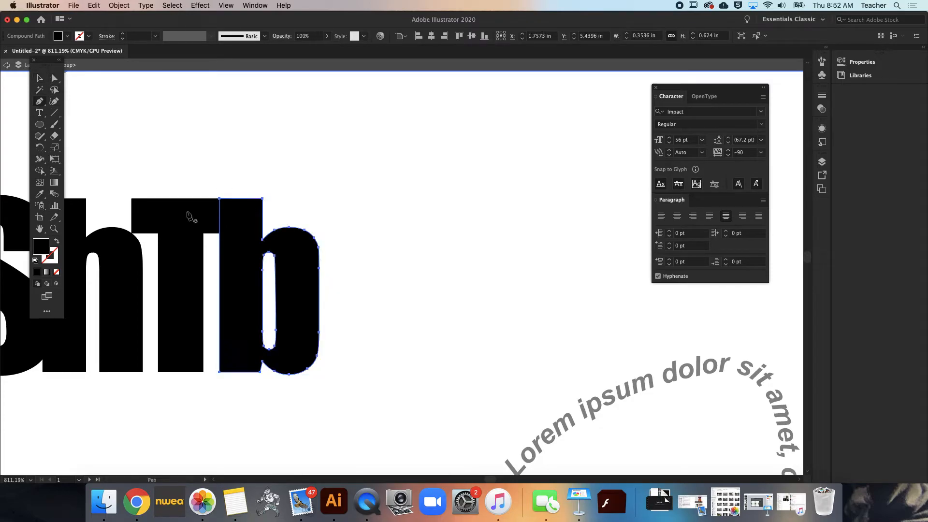
left_click(267, 256)
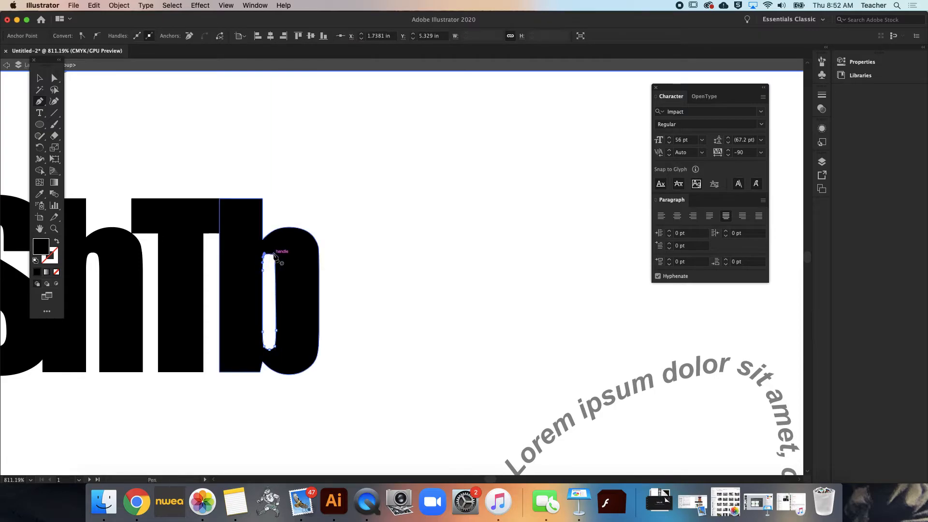
left_click(274, 255)
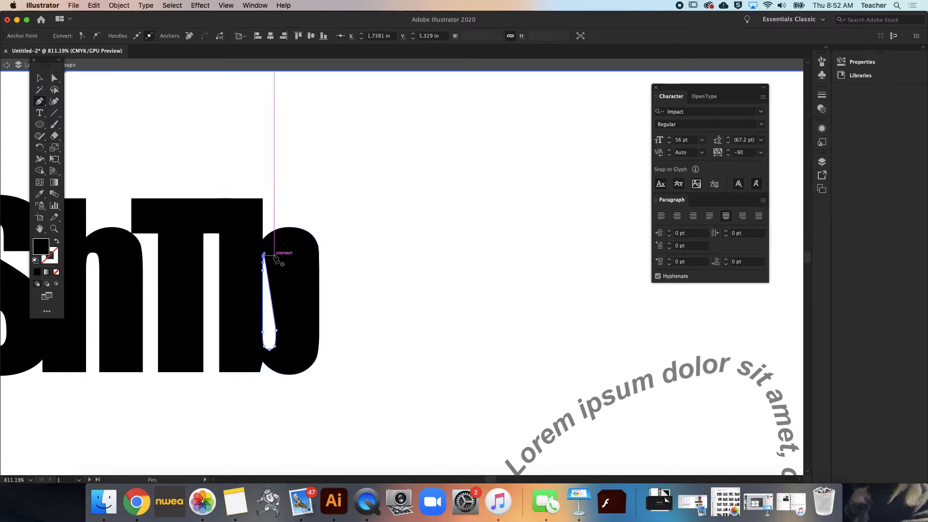
left_click(276, 333)
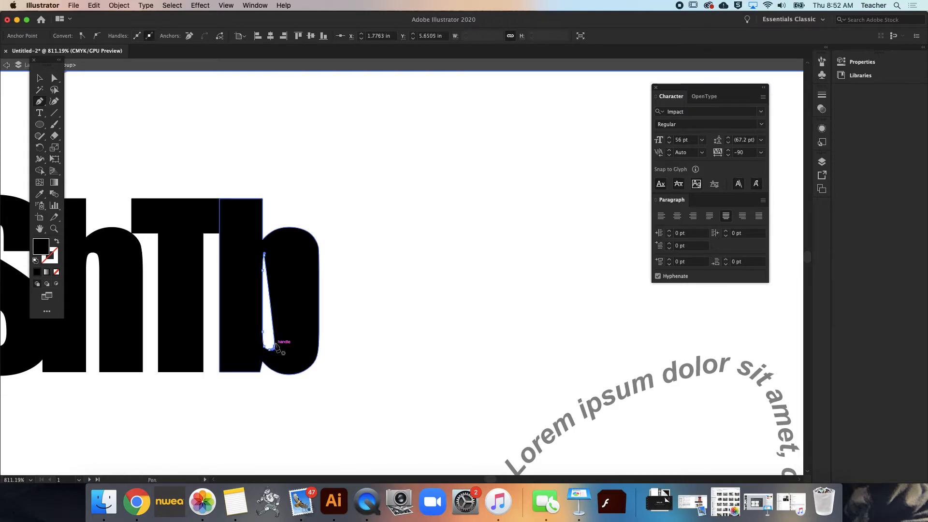
left_click_drag(275, 346, 269, 348)
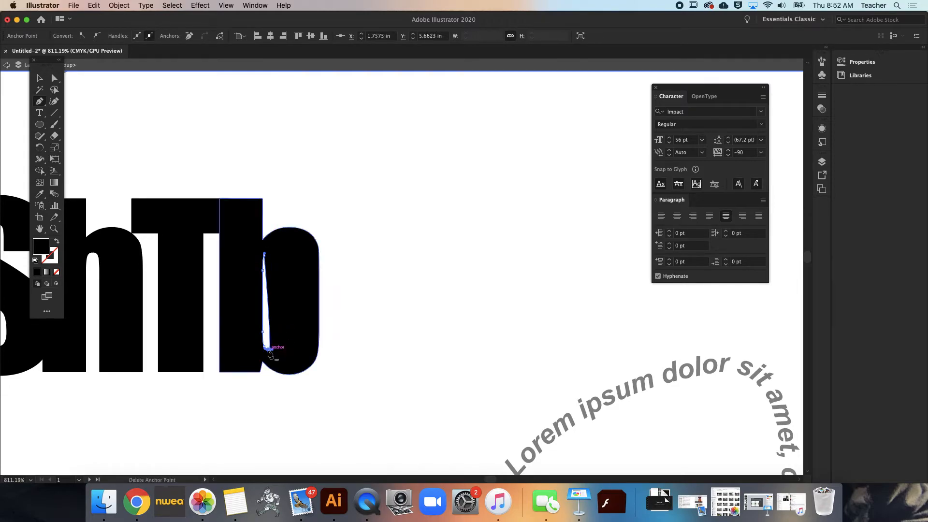
left_click(269, 349)
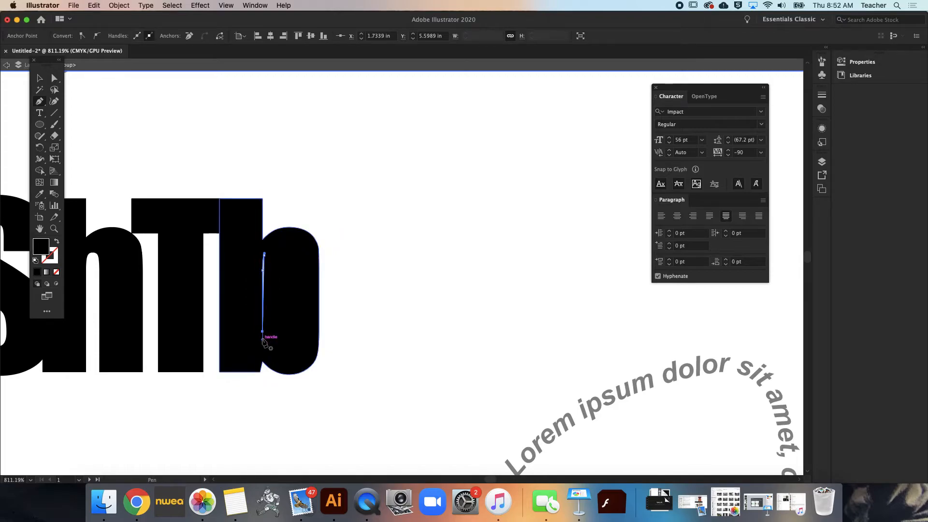
left_click(262, 332)
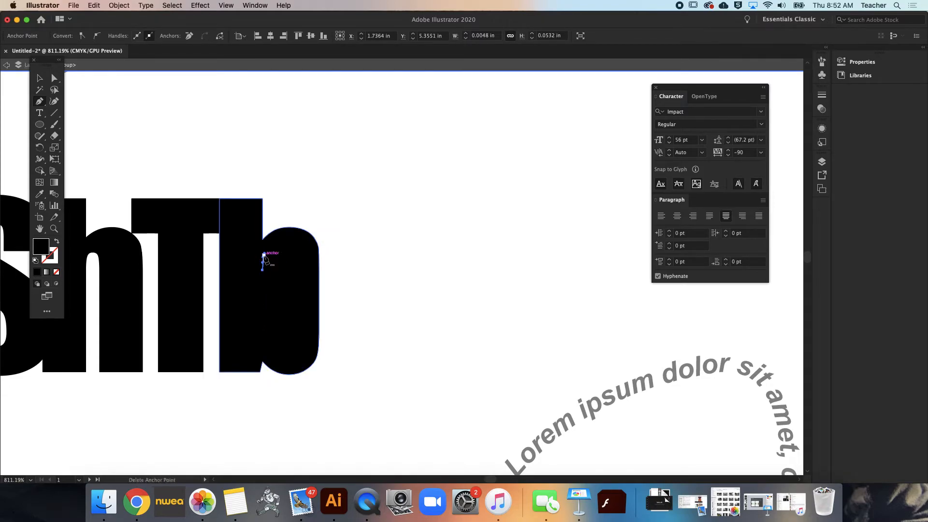
left_click(263, 255)
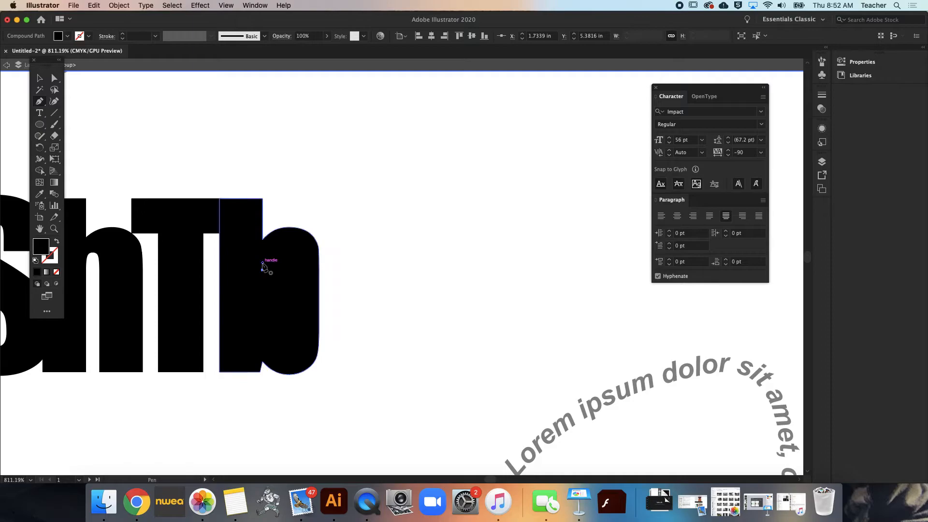
left_click(262, 270)
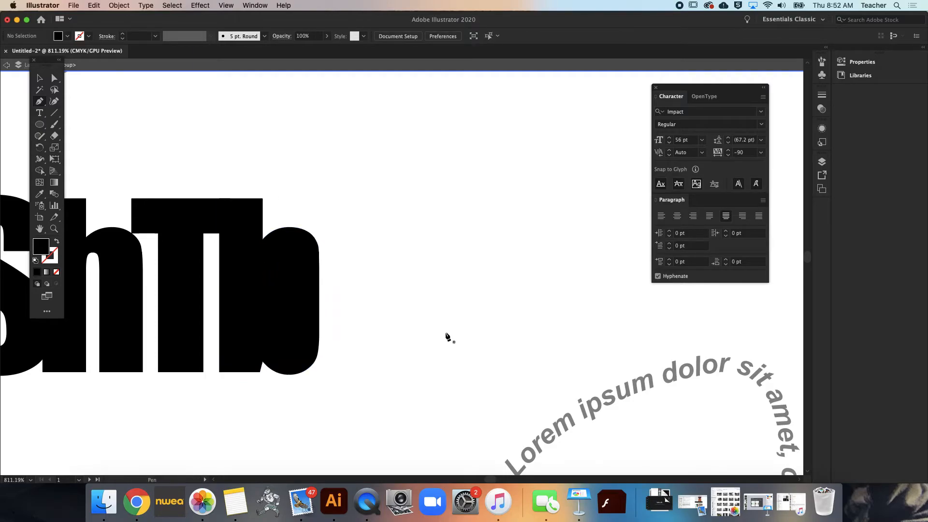
scroll(335, 364, "left", 5)
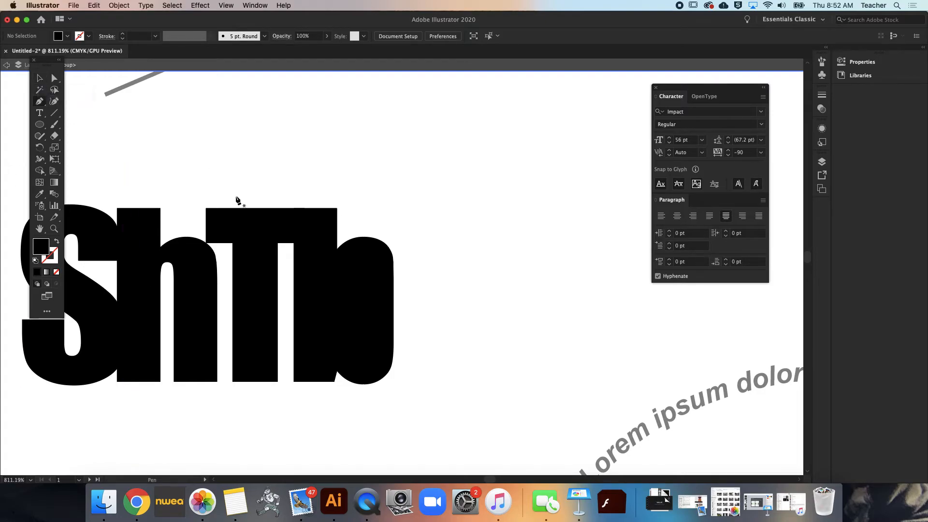
right_click(245, 229)
key("super+z")
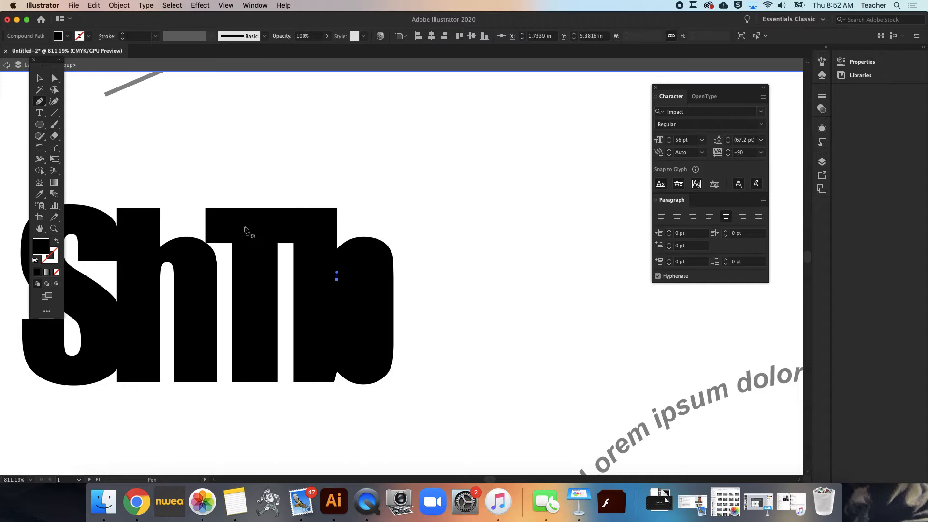
Rearrange the outlined letters around the b, moving the T beside it, the h below and the S above so that they overlap
left_click(38, 81)
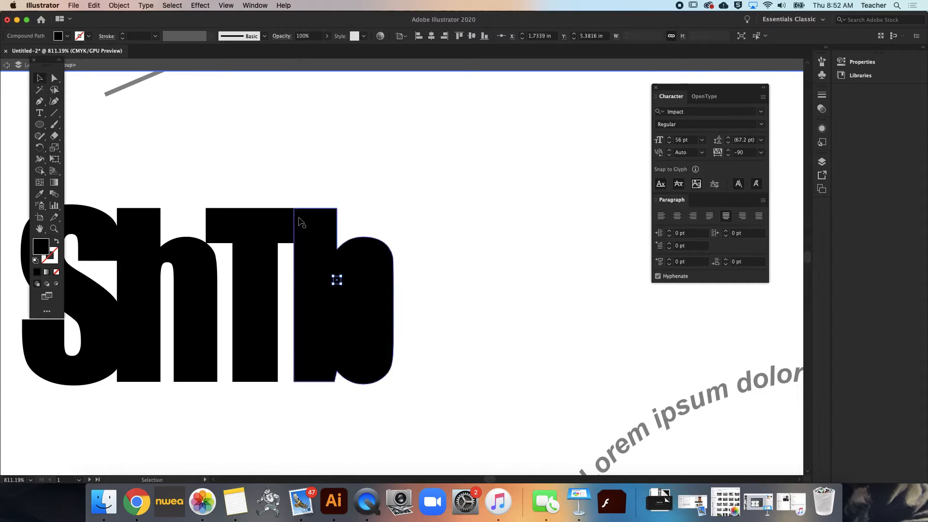
left_click(297, 179)
left_click(283, 232)
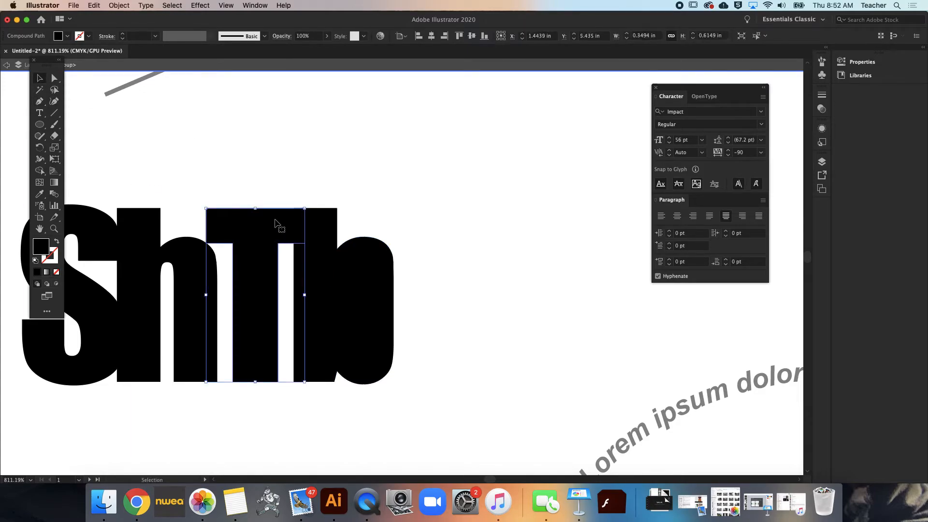
left_click_drag(274, 231, 456, 150)
left_click_drag(417, 225, 394, 295)
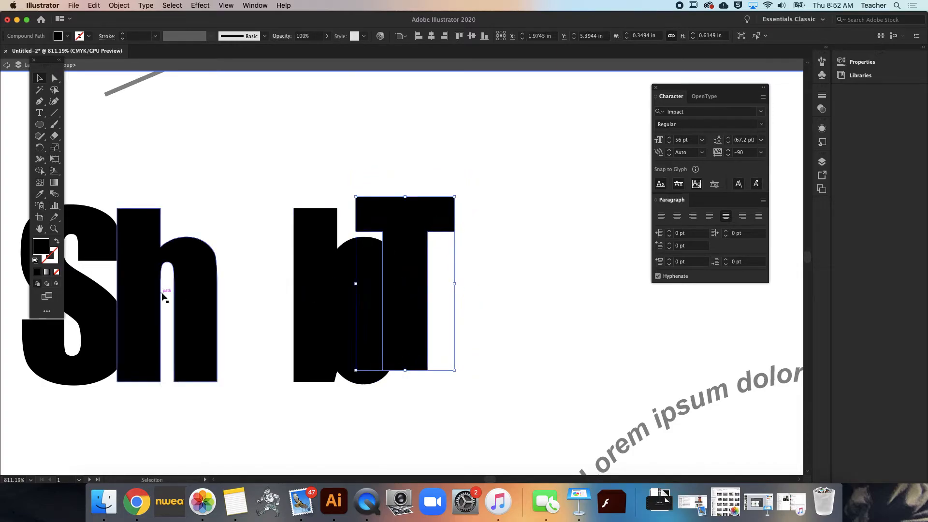
left_click_drag(193, 311, 424, 390)
left_click_drag(107, 320, 381, 188)
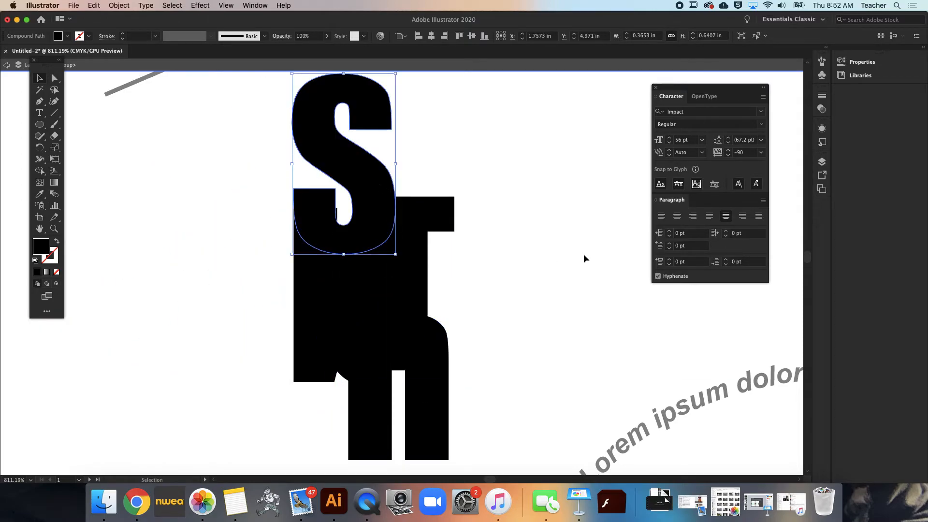
Fill the letter b with a medium grey using the Color Picker
left_click(306, 356)
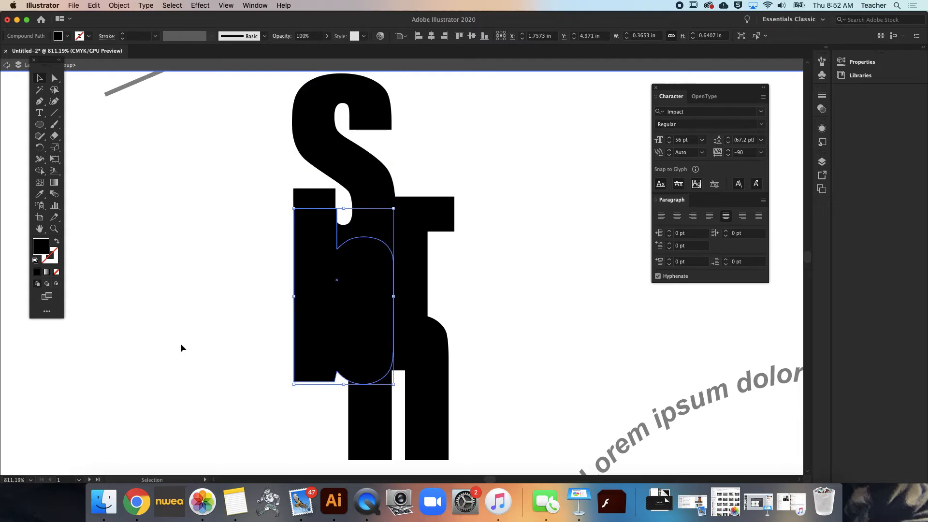
double_click(35, 252)
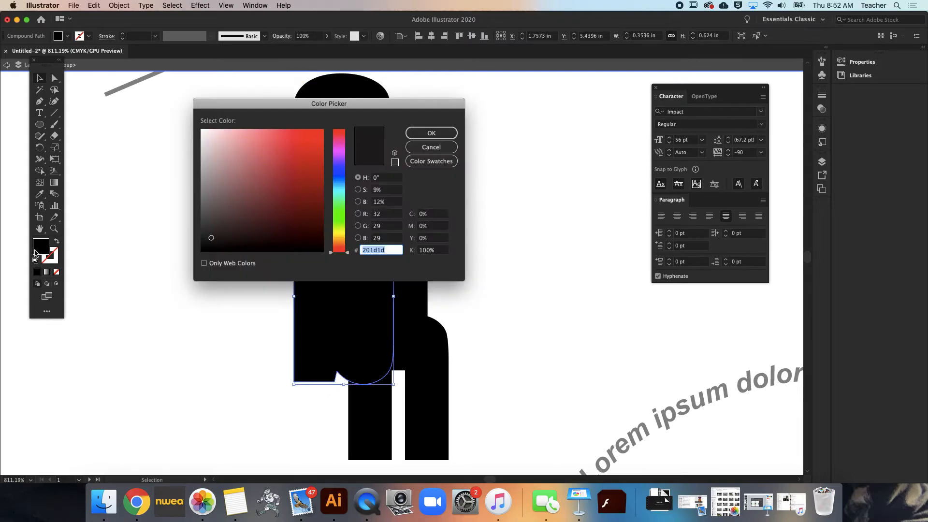
left_click(206, 189)
left_click(428, 136)
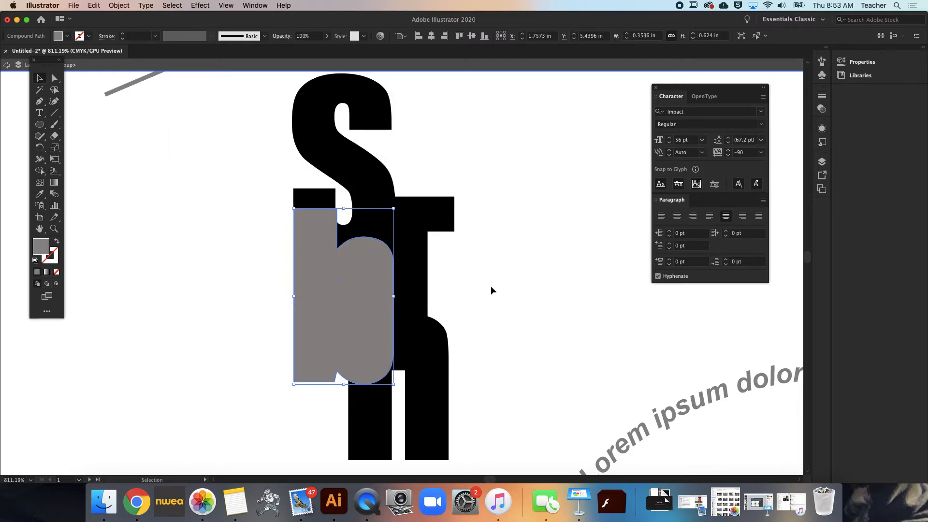
Fill the letter T with a neutral grey of about 1% saturation and 54% brightness
left_click(423, 261)
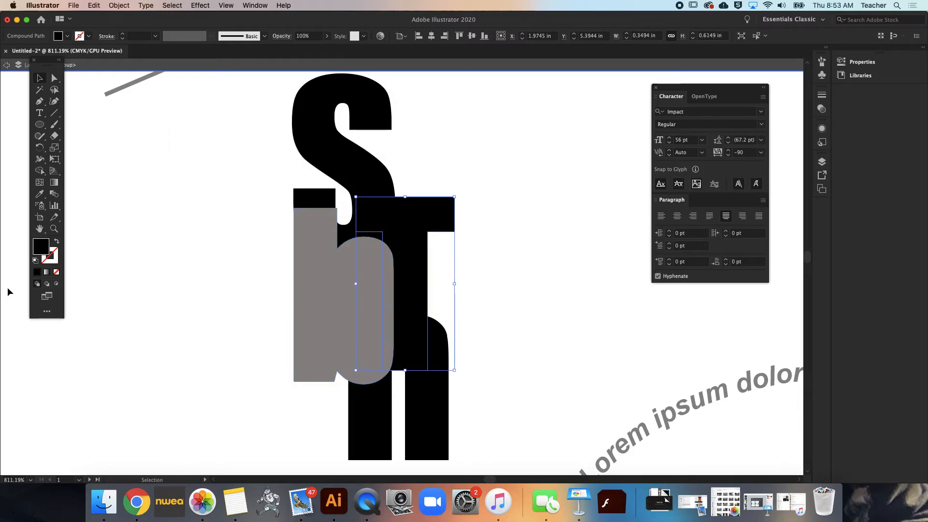
double_click(37, 250)
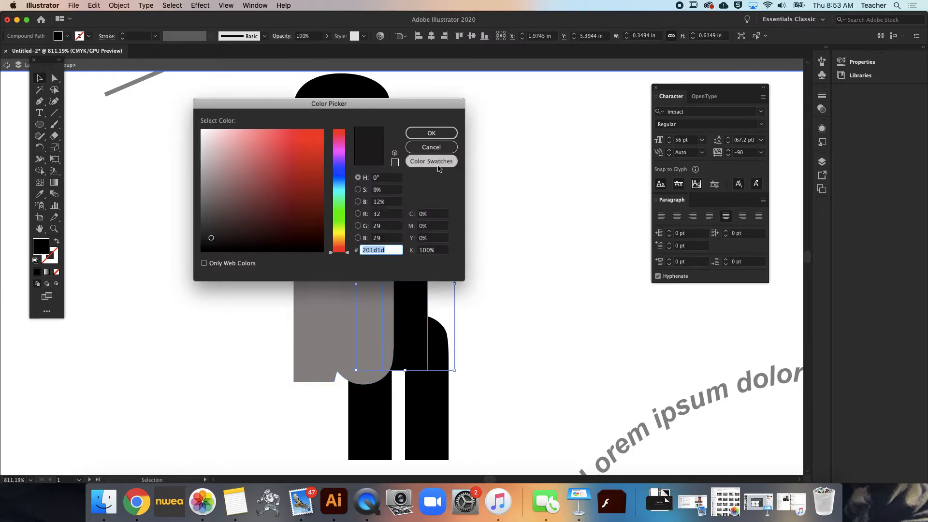
left_click(203, 186)
left_click(431, 133)
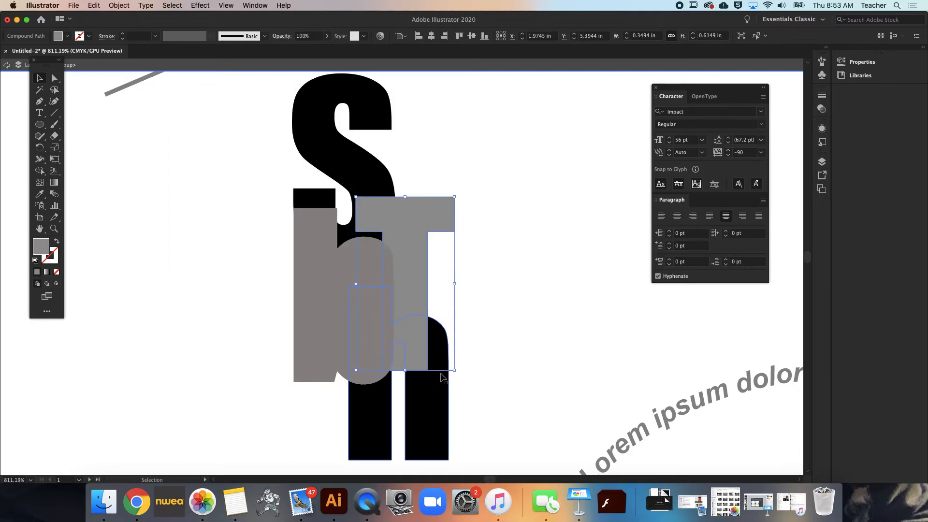
double_click(360, 343)
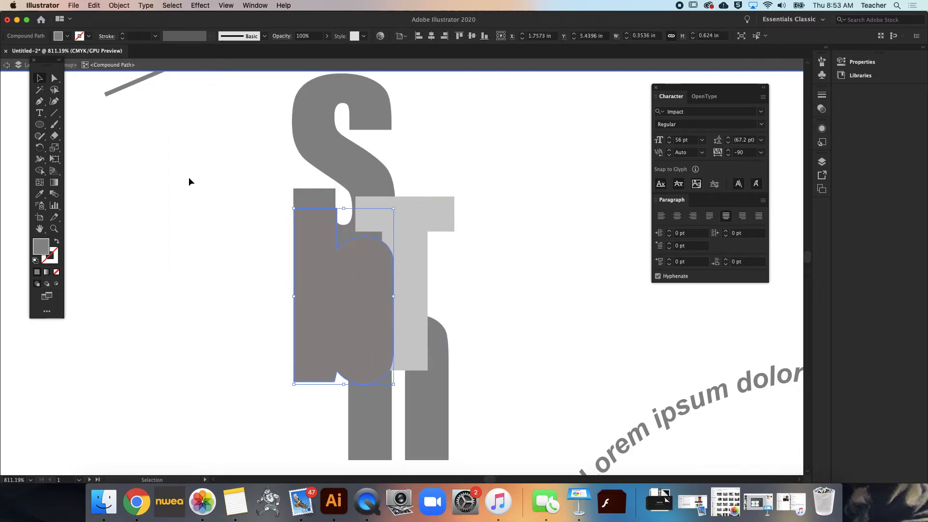
left_click(6, 66)
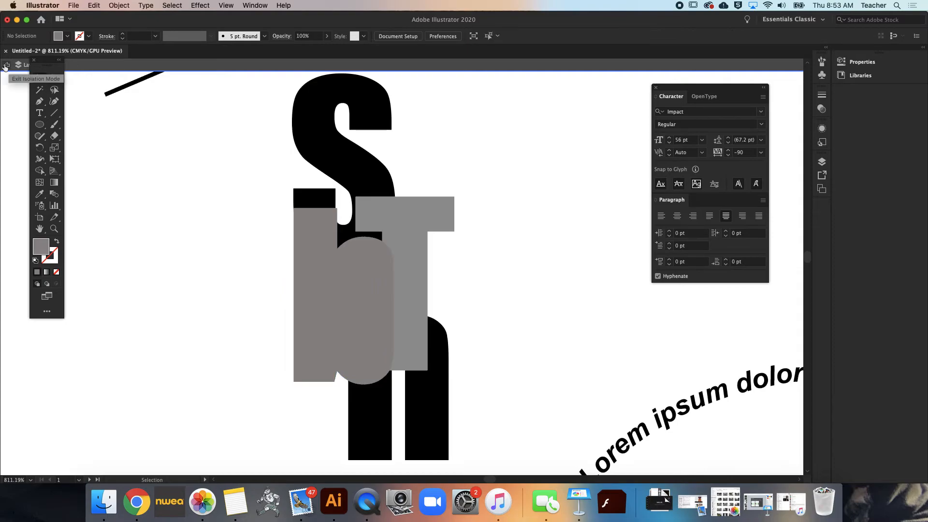
left_click(305, 300)
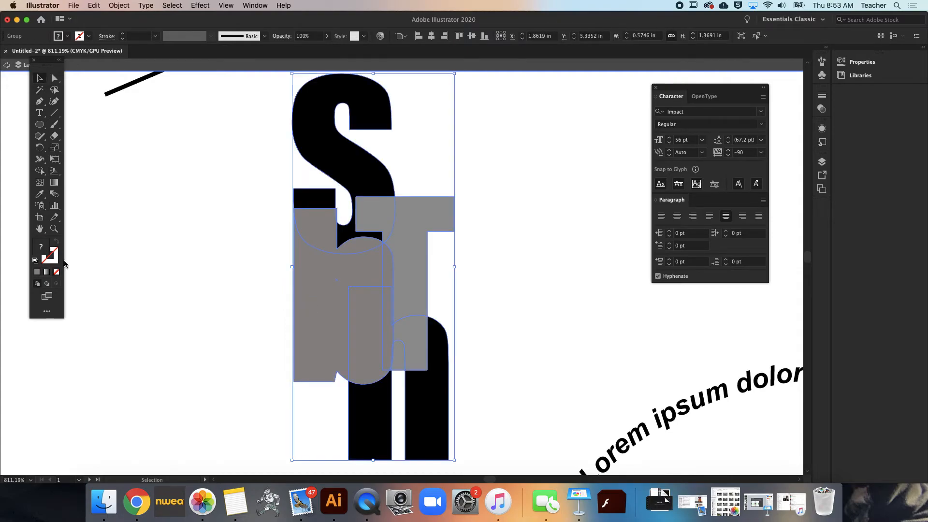
double_click(40, 250)
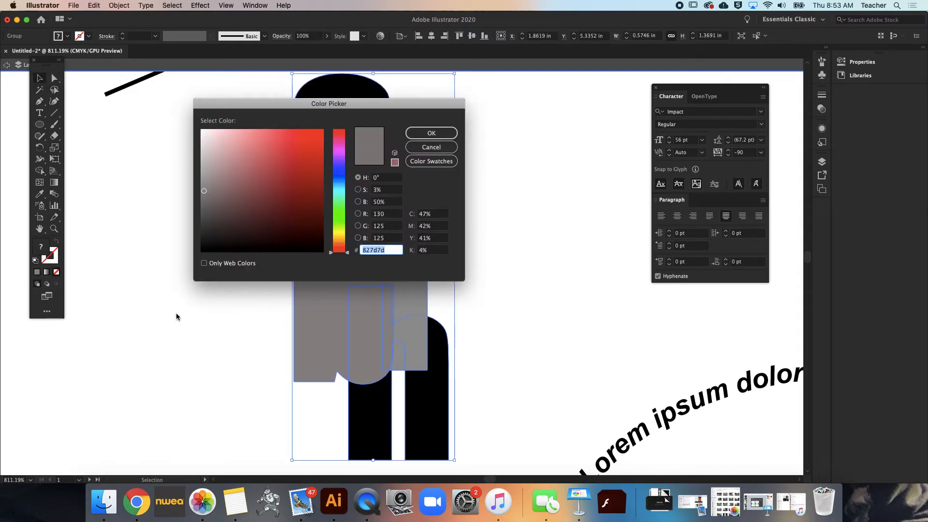
left_click(431, 147)
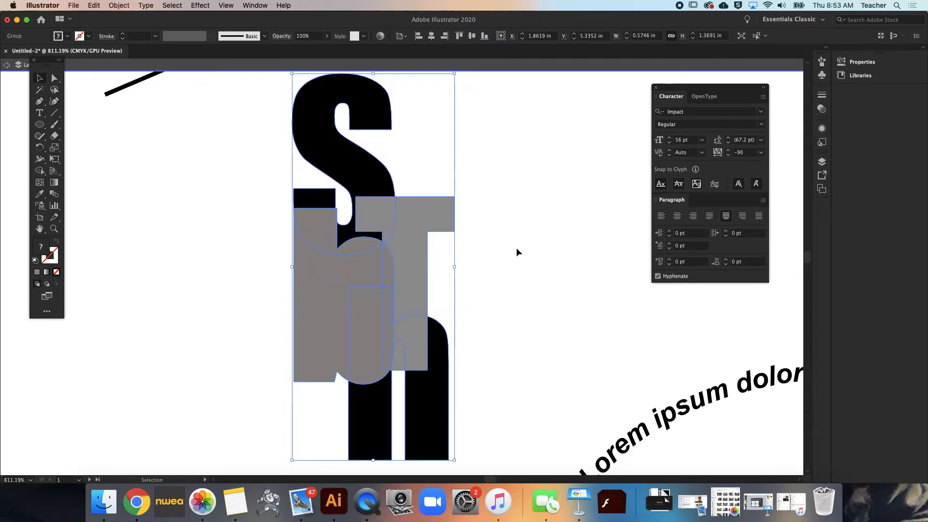
left_click(516, 247)
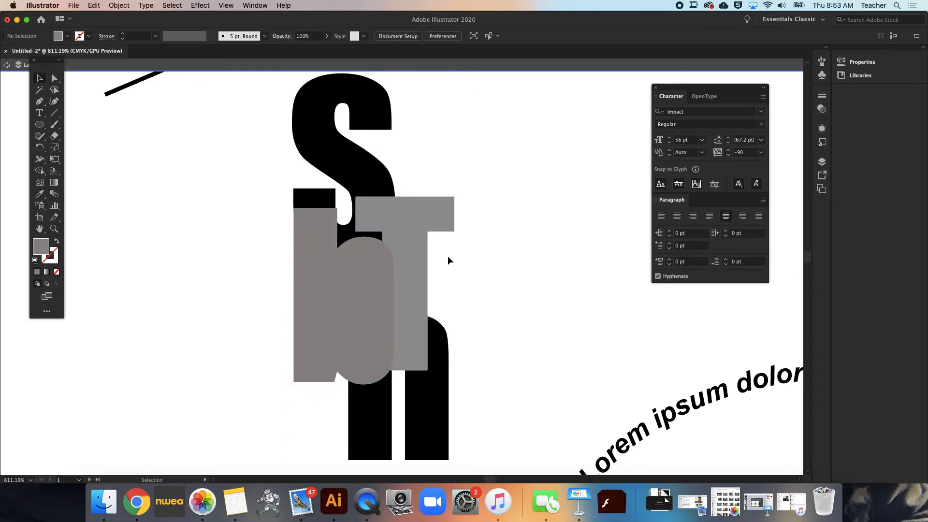
Inside the letter group, move the grey T up and right and the grey b down and left to spread them out
double_click(409, 255)
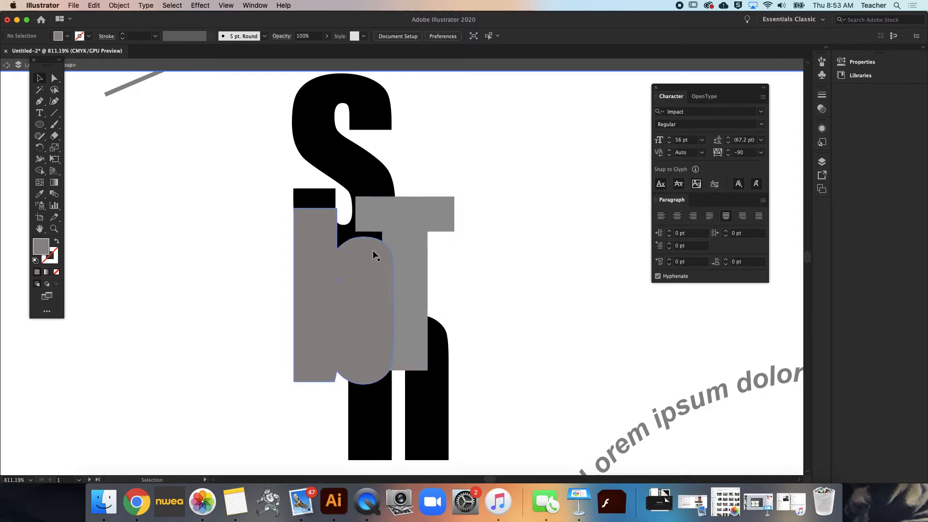
left_click_drag(407, 251, 445, 219)
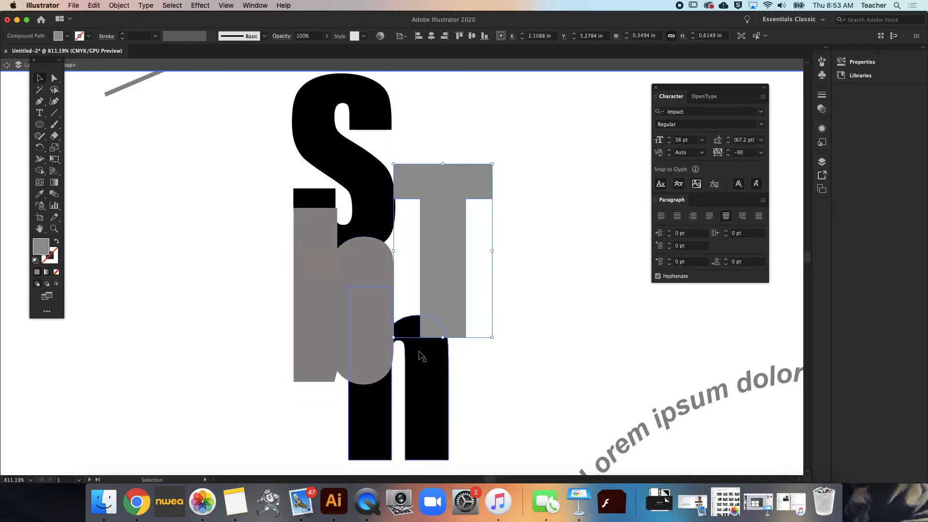
left_click_drag(352, 353, 334, 383)
Exit the letter group's isolation and paint a check mark beside Create outlines in the typography checklist
scroll(410, 380, "down", 5)
scroll(406, 385, "up", 8)
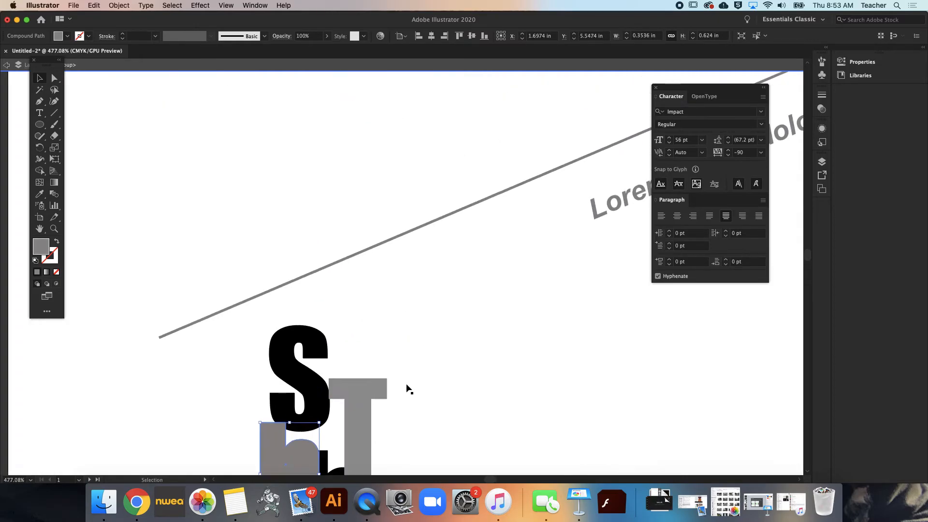
scroll(405, 385, "down", 6)
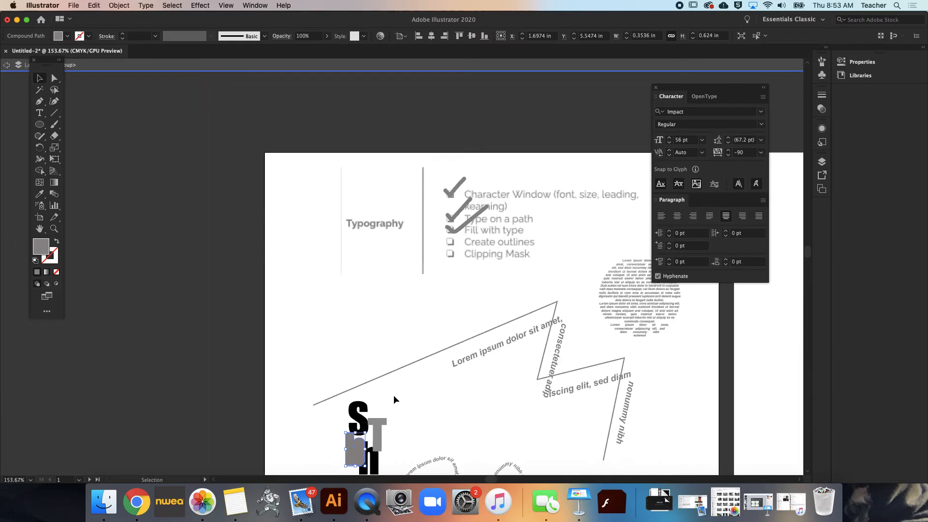
scroll(393, 395, "right", 1)
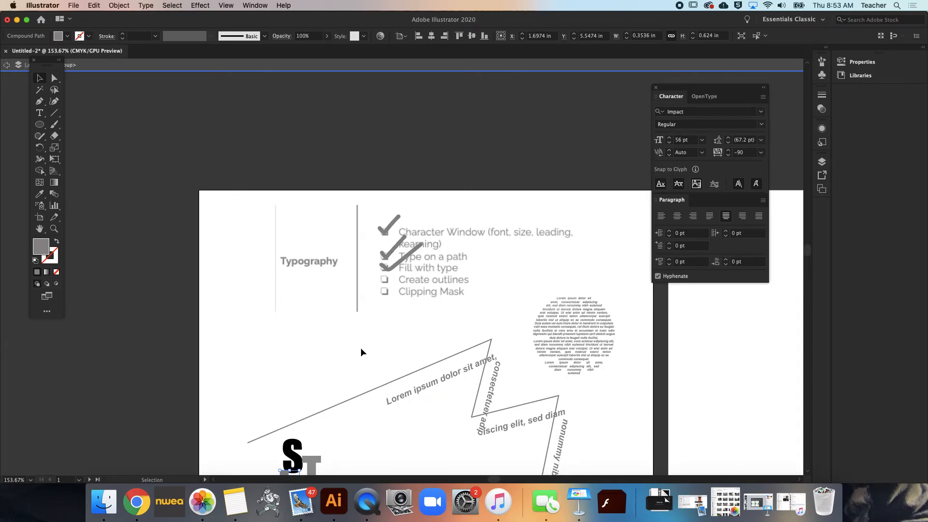
left_click(4, 66)
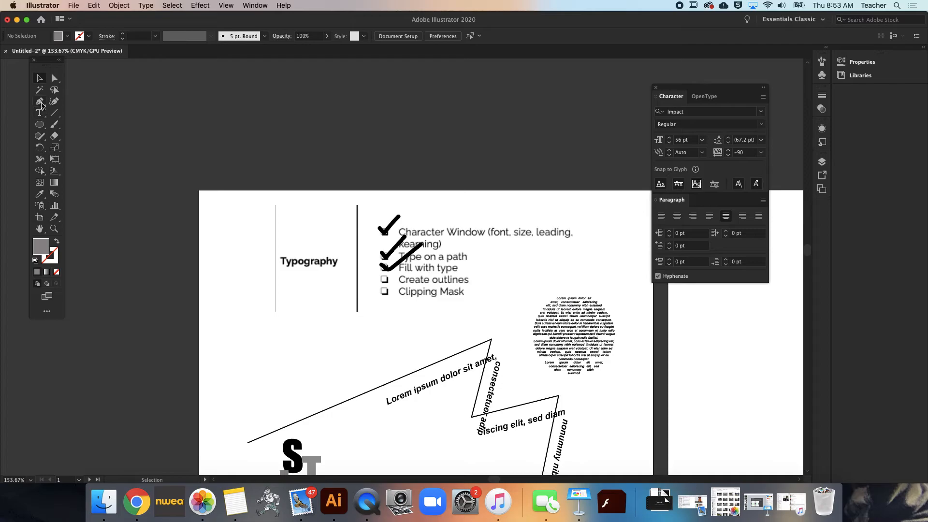
left_click(54, 127)
left_click_drag(392, 275, 406, 264)
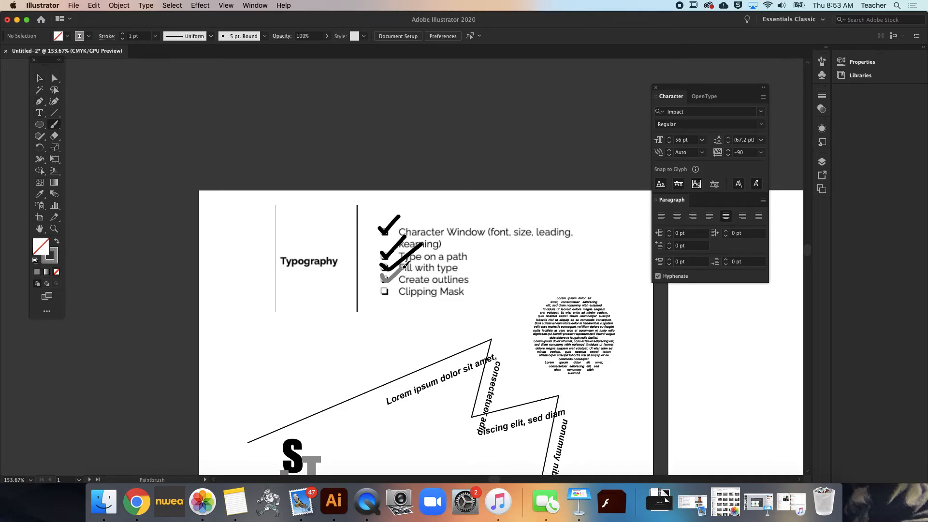
Move the outlined letter group down the page, below the zigzag line and beside the wavy path text
scroll(404, 278, "down", 5)
scroll(403, 277, "down", 4)
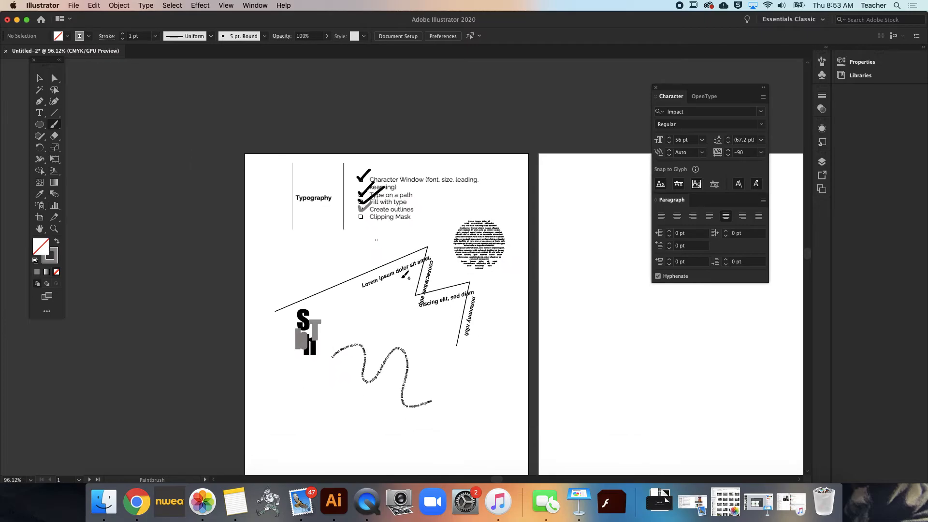
scroll(403, 276, "up", 3)
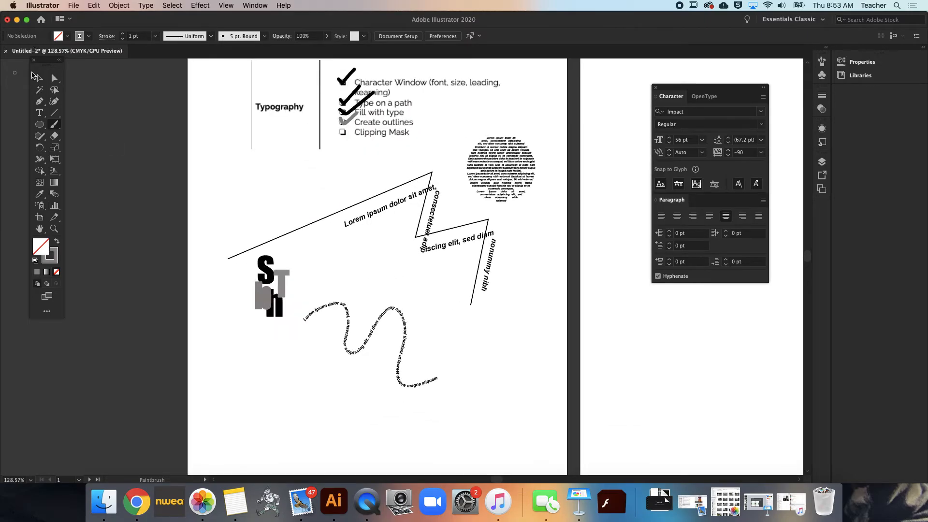
left_click(40, 78)
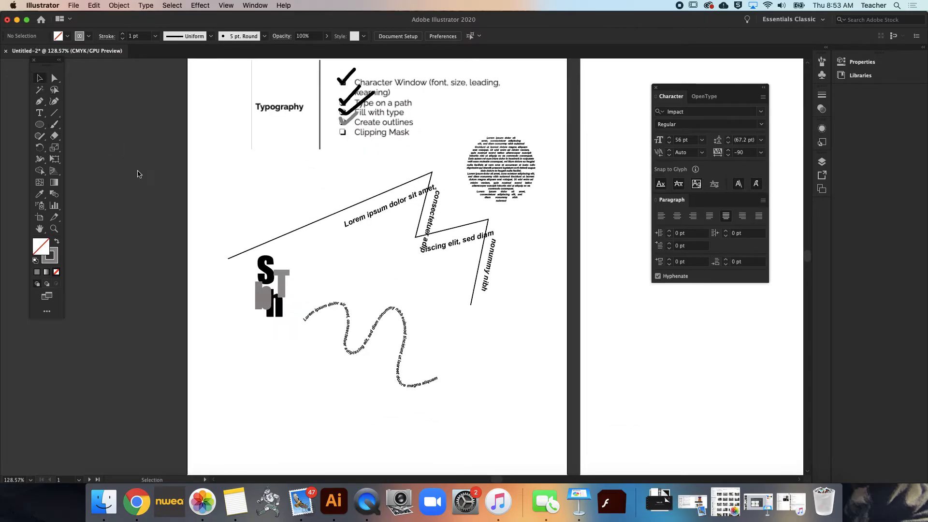
left_click(267, 273)
left_click_drag(266, 273, 274, 362)
left_click(311, 366)
Separate the S from its group by moving it up and left on its own, then shift the whole letter group slightly right
scroll(312, 365, "up", 5)
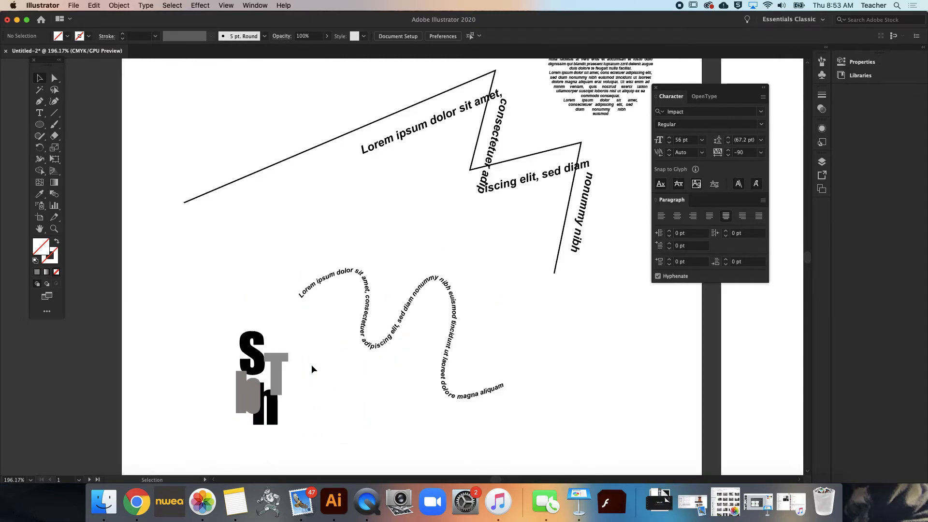
left_click(54, 78)
left_click(230, 348)
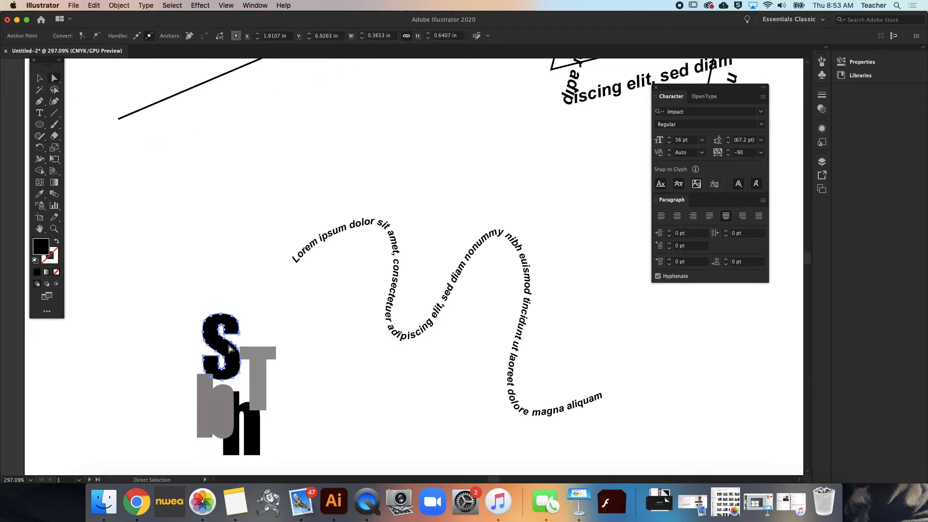
left_click_drag(236, 362, 128, 251)
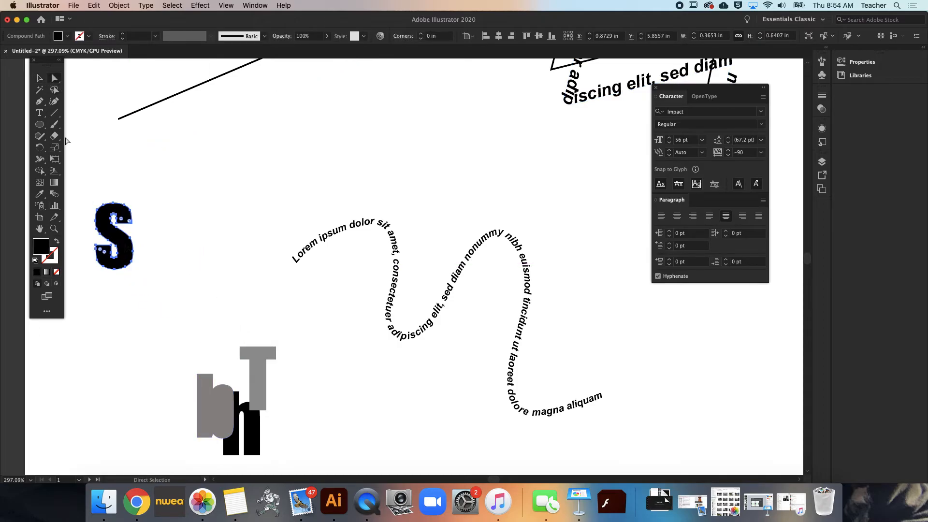
left_click(40, 79)
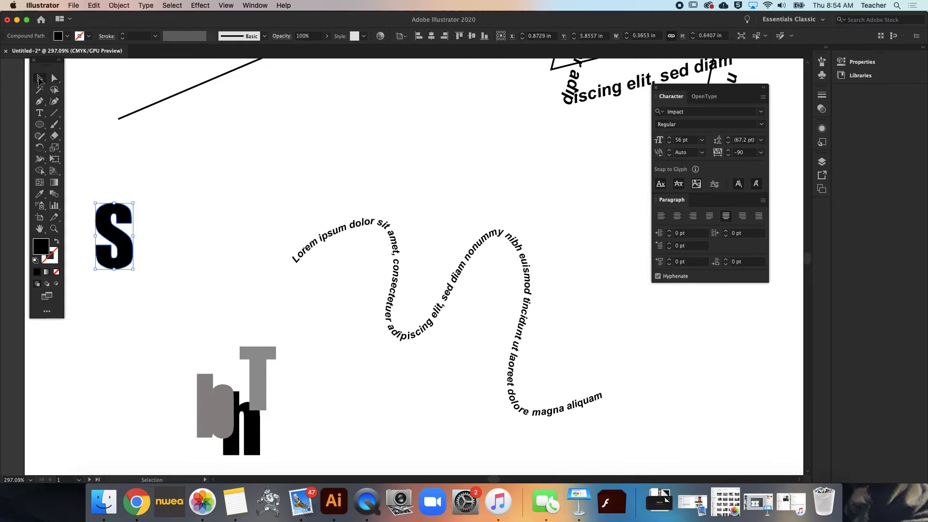
left_click(172, 248)
left_click_drag(118, 230, 160, 226)
left_click(92, 350)
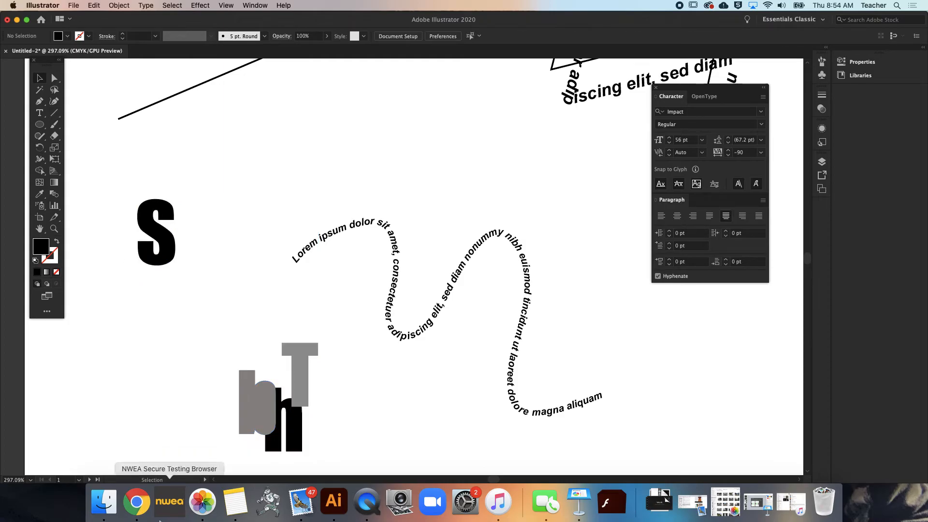
Switch to Chrome and search Google for "leopard print pattern" in a new tab
left_click(137, 503)
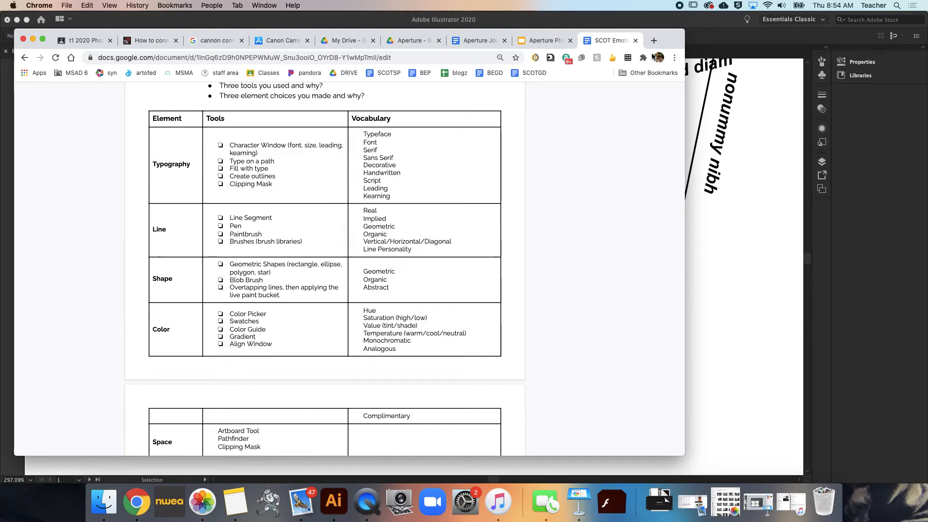
left_click(652, 42)
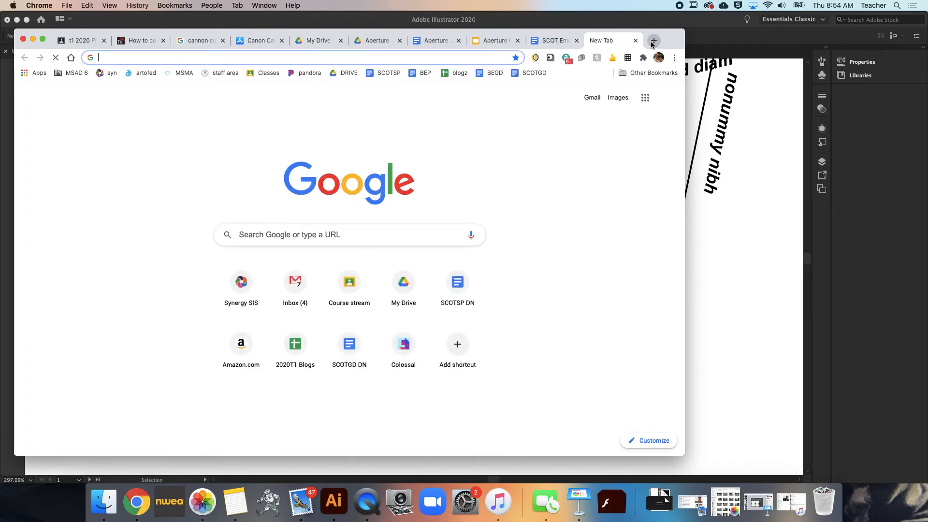
type("leopard ")
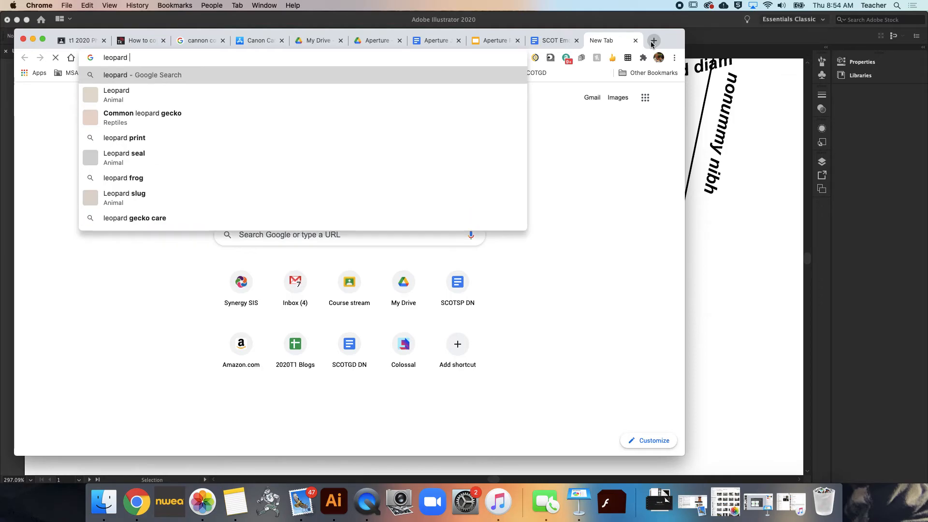
type("print pattern")
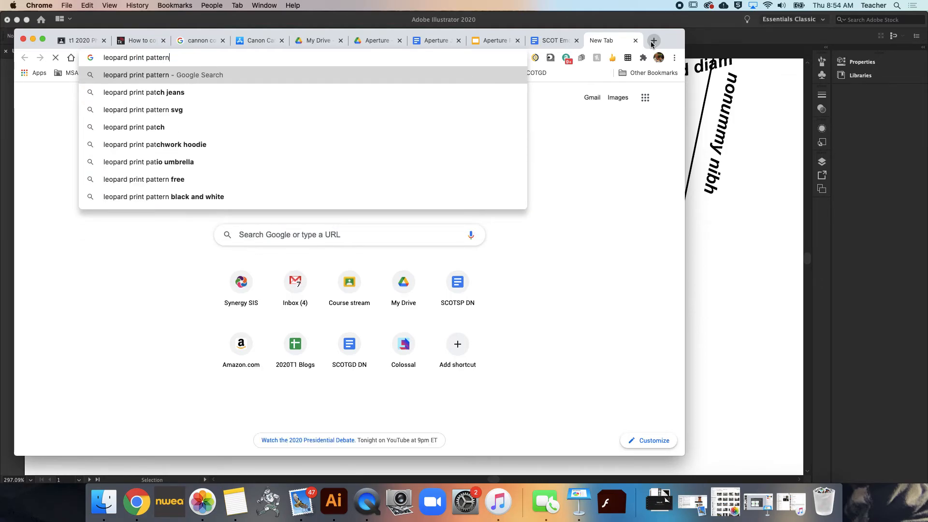
key("Return")
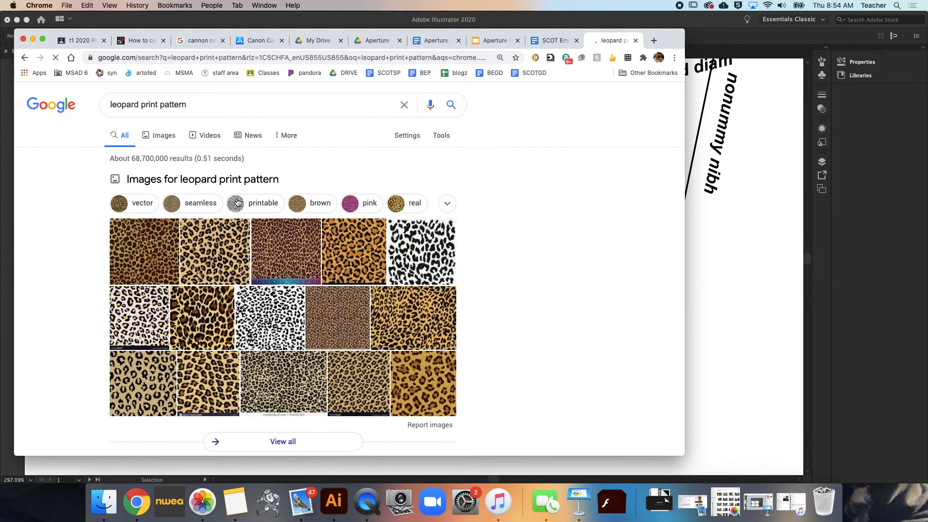
Bring the first yellow leopard print from the image results into the Illustrator document and place it partly over the S
left_click(413, 333)
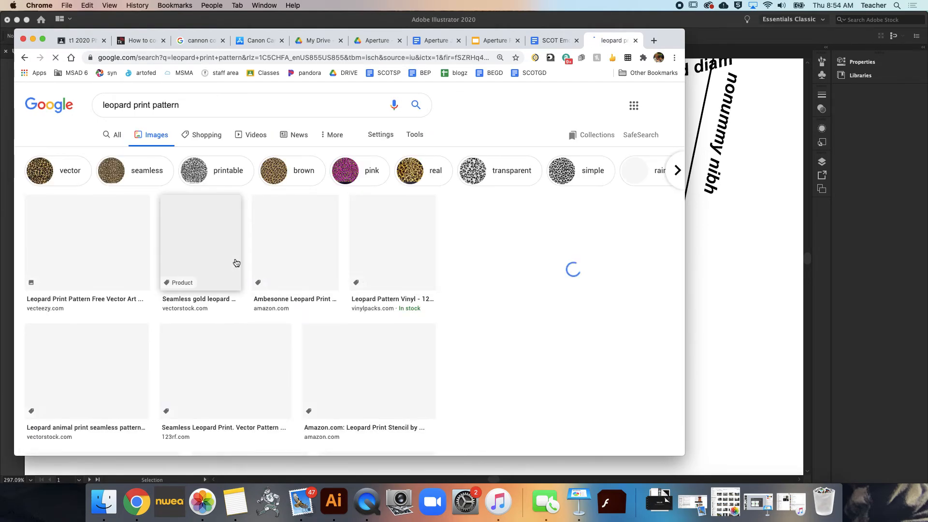
left_click_drag(109, 250, 689, 313)
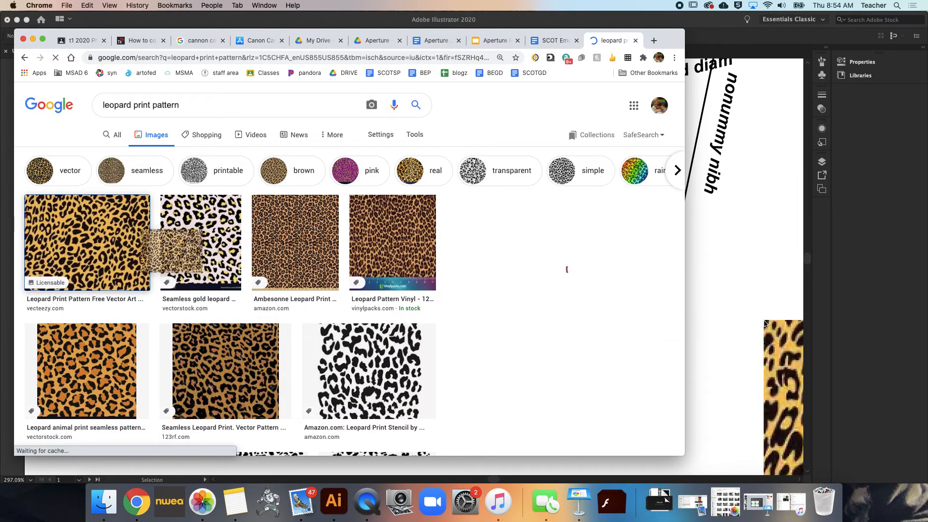
left_click(692, 346)
left_click_drag(784, 391, 172, 218)
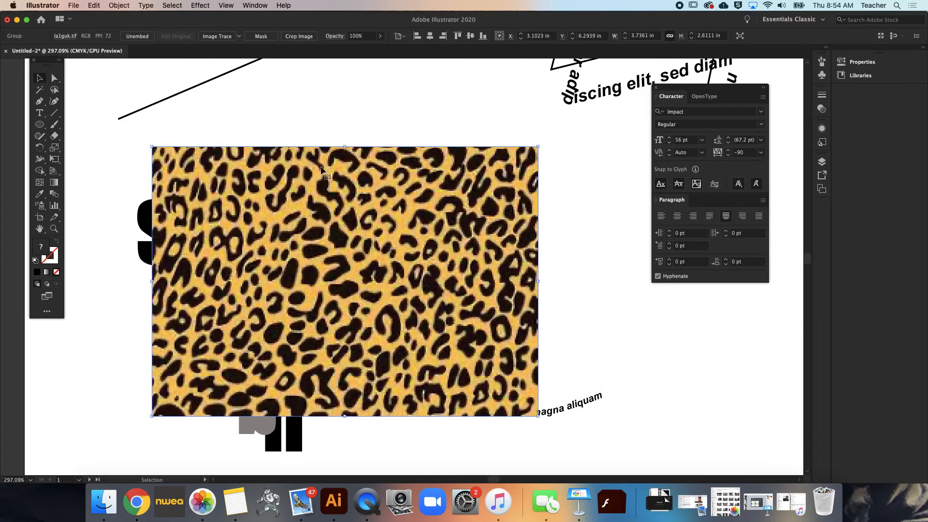
Scale the leopard print image proportionally down to about 1.39 by 0.97 in and position it over the S
left_click_drag(538, 146, 344, 282)
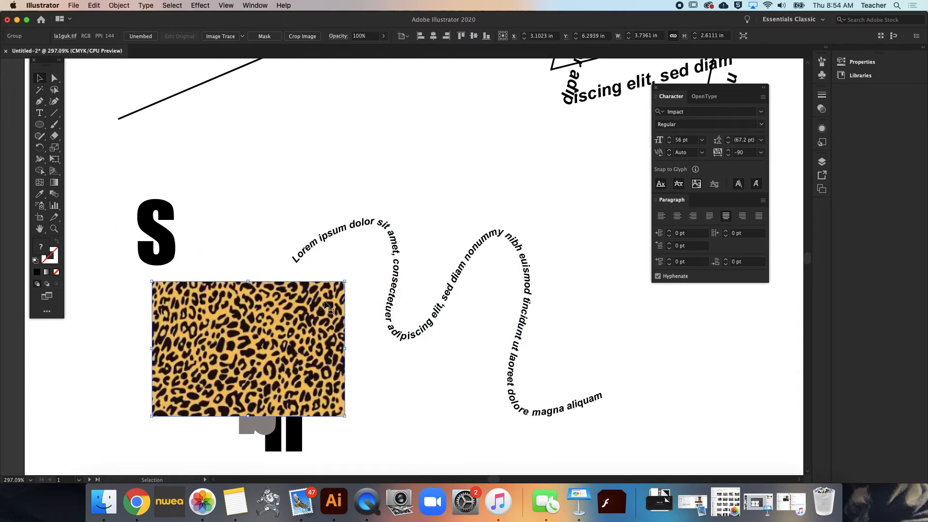
left_click_drag(261, 344, 211, 233)
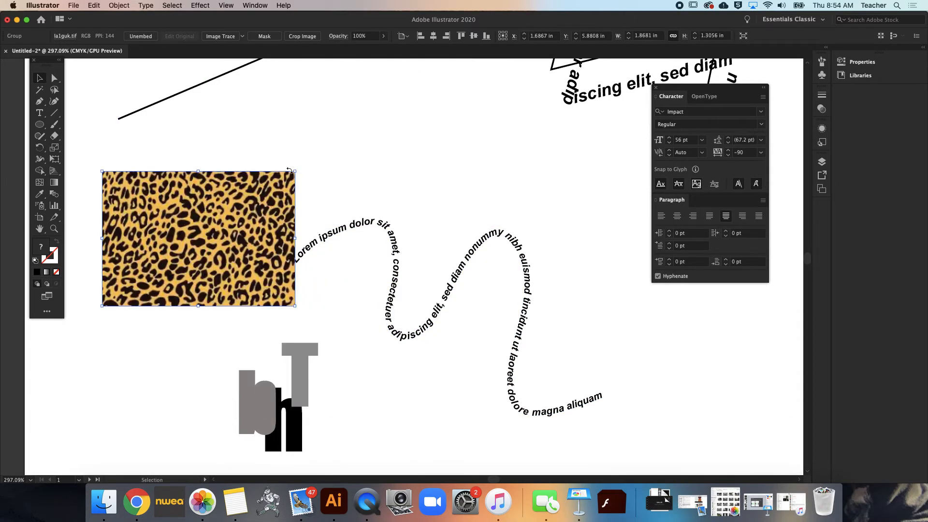
left_click_drag(294, 170, 253, 200)
left_click_drag(210, 257, 217, 241)
left_click_drag(252, 185, 245, 190)
Send the leopard print image backward one level in the stacking order
scroll(156, 260, "up", 10)
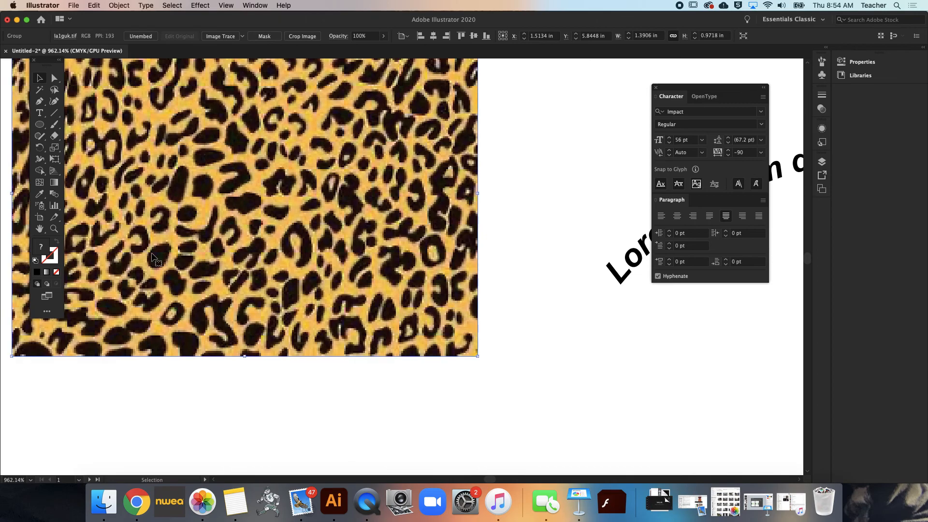
scroll(152, 254, "up", 1)
scroll(171, 268, "down", 6)
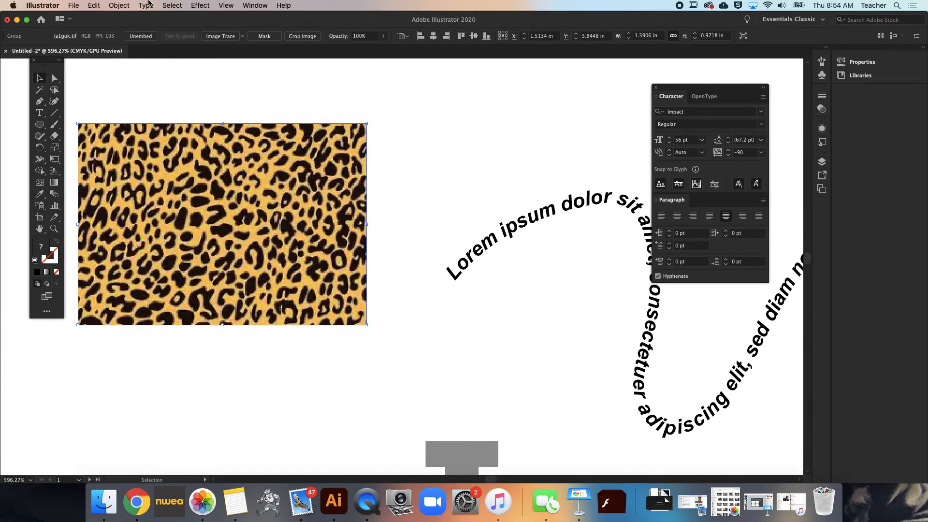
left_click(181, 85)
left_click(181, 212)
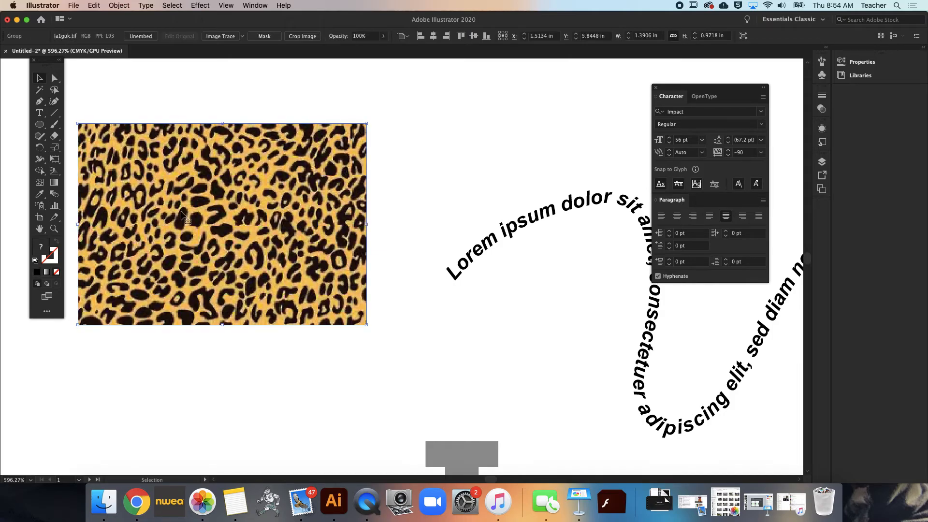
left_click(118, 5)
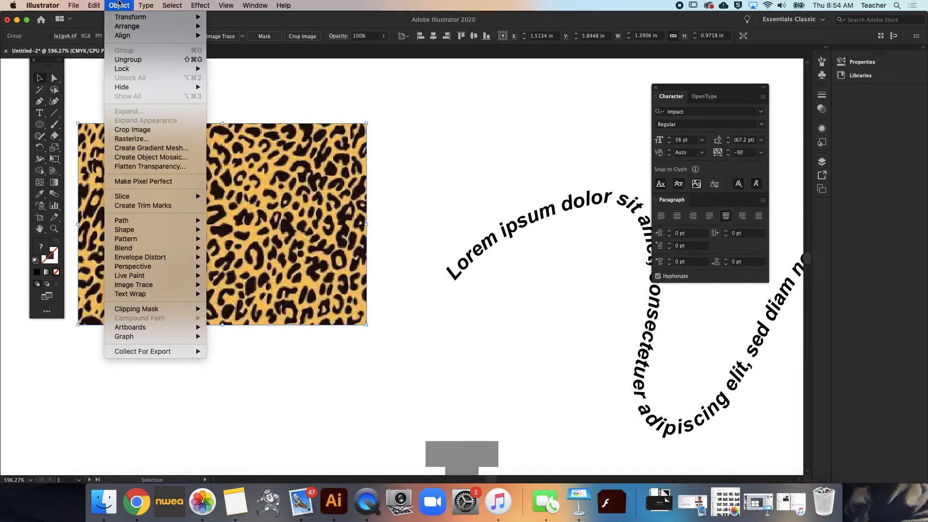
mouse_move(124, 28)
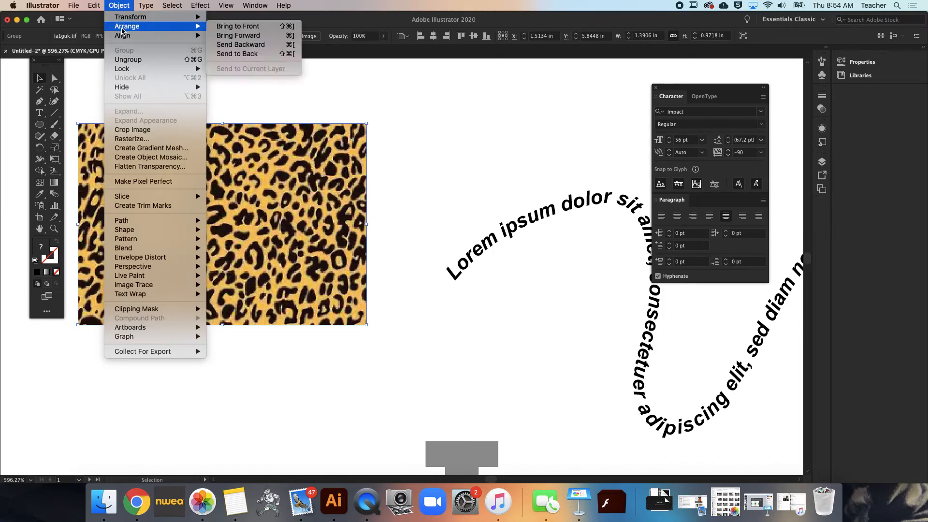
left_click(268, 45)
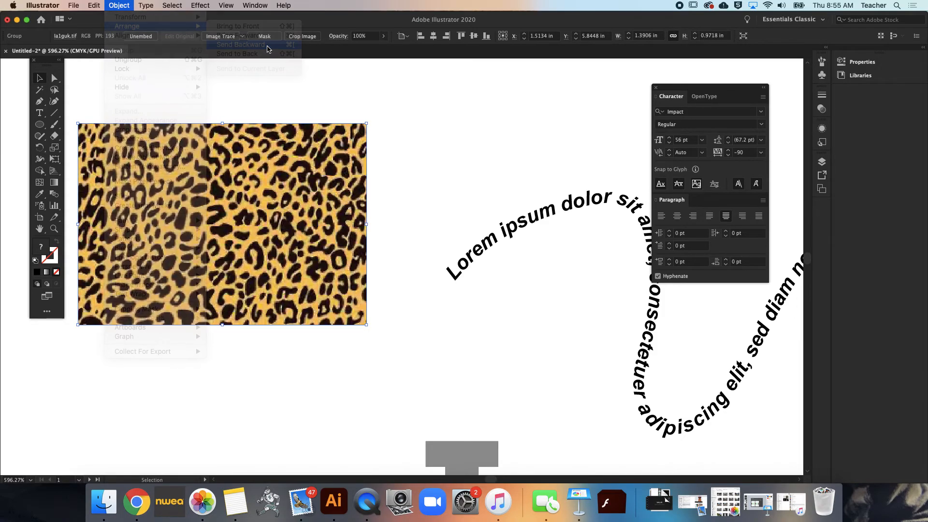
Send the leopard print image backward one more level so it sits behind the outlined S
left_click(131, 5)
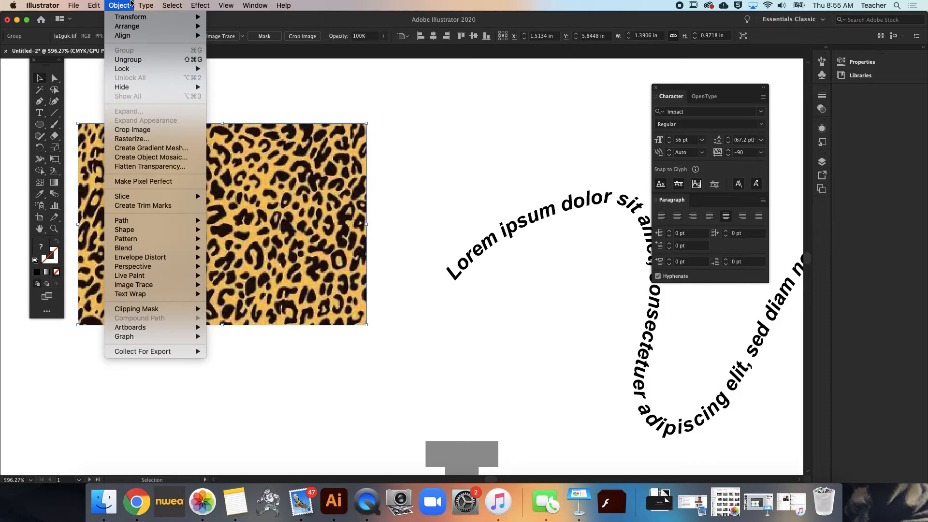
mouse_move(127, 27)
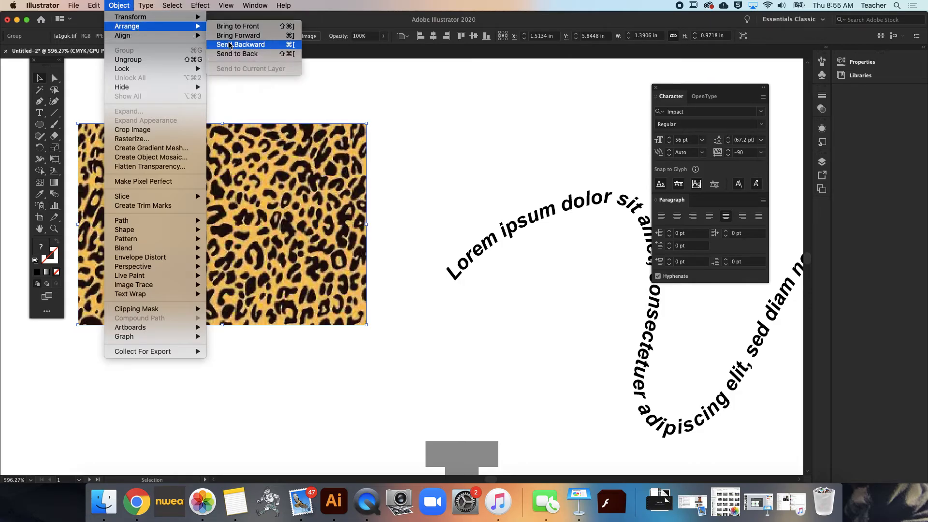
left_click(230, 45)
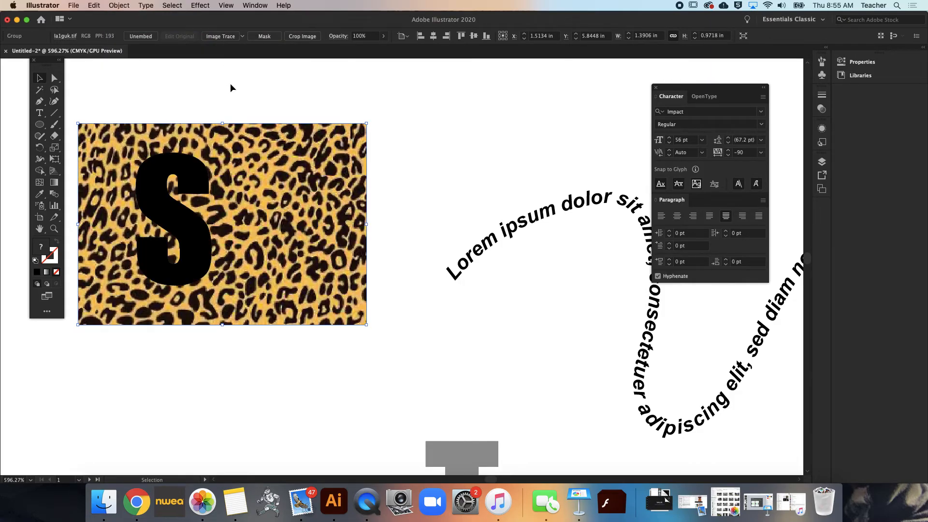
Scale the leopard print image proportionally down to about 0.93 by 0.65 in and position it behind the S
left_click(185, 174)
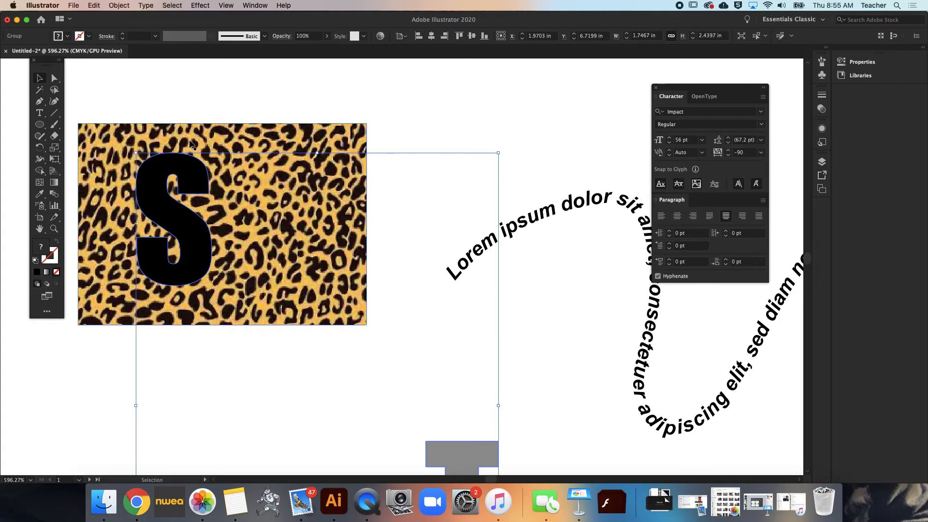
left_click(262, 103)
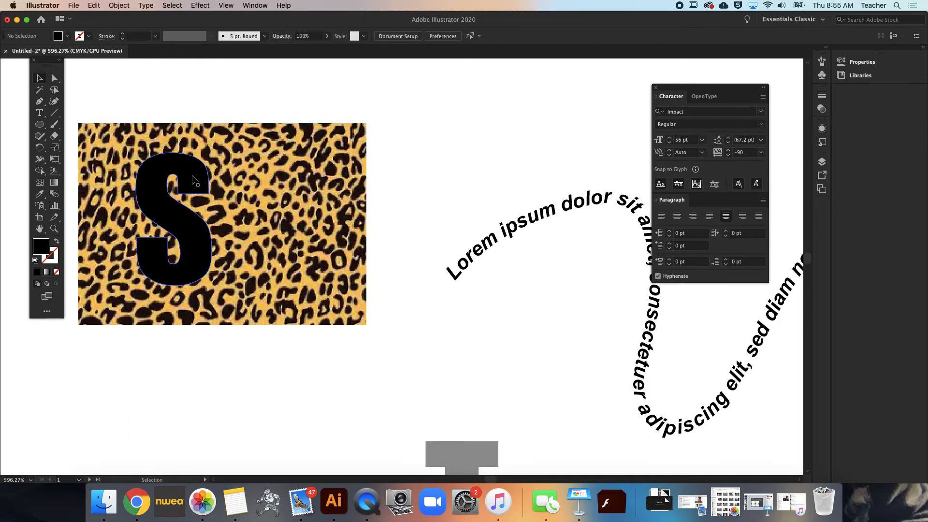
left_click(193, 180)
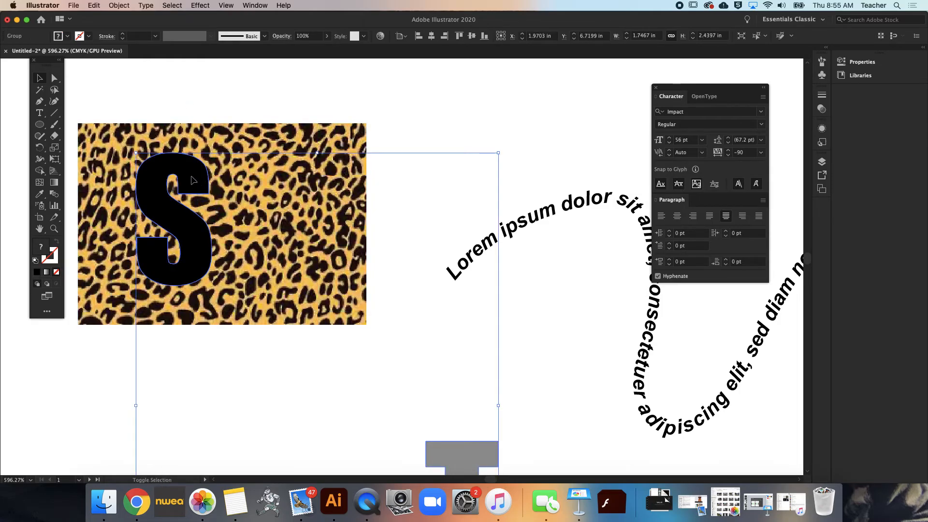
left_click(297, 141)
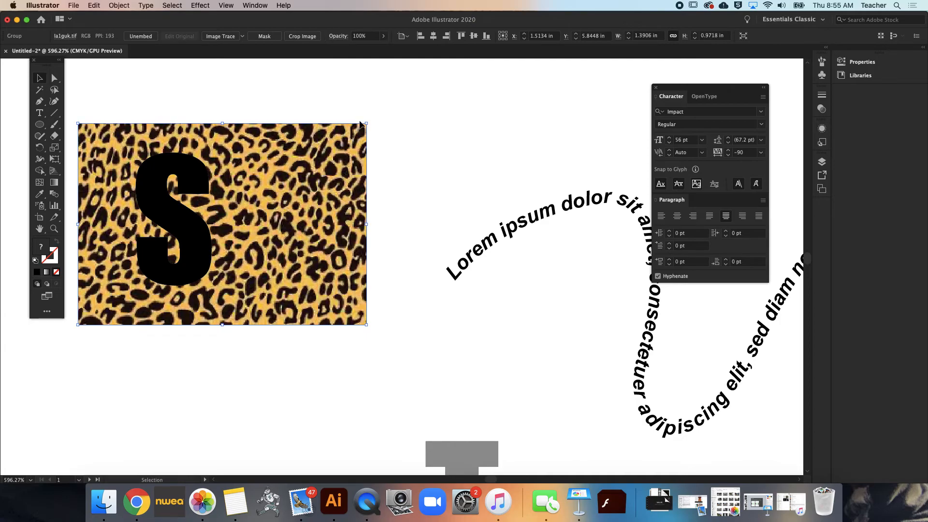
left_click(327, 148)
left_click(360, 128)
left_click_drag(360, 130, 279, 193)
left_click_drag(249, 232, 251, 191)
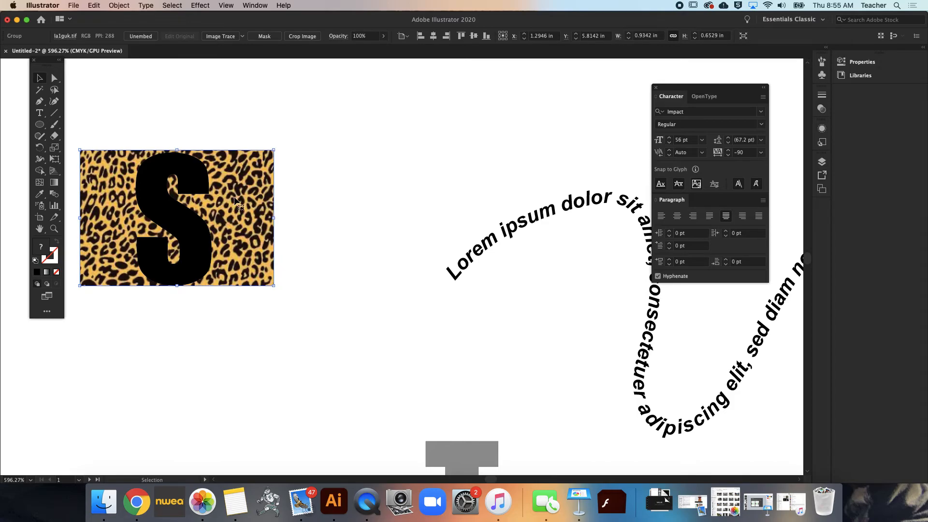
Try to make a clipping mask from the outlined letter group and the leopard print image, and undo it
left_click(194, 180)
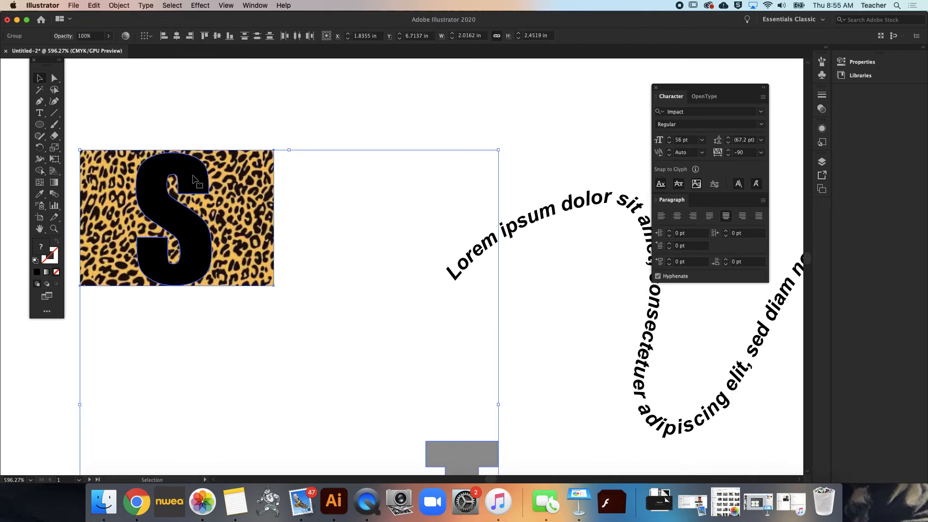
left_click(120, 5)
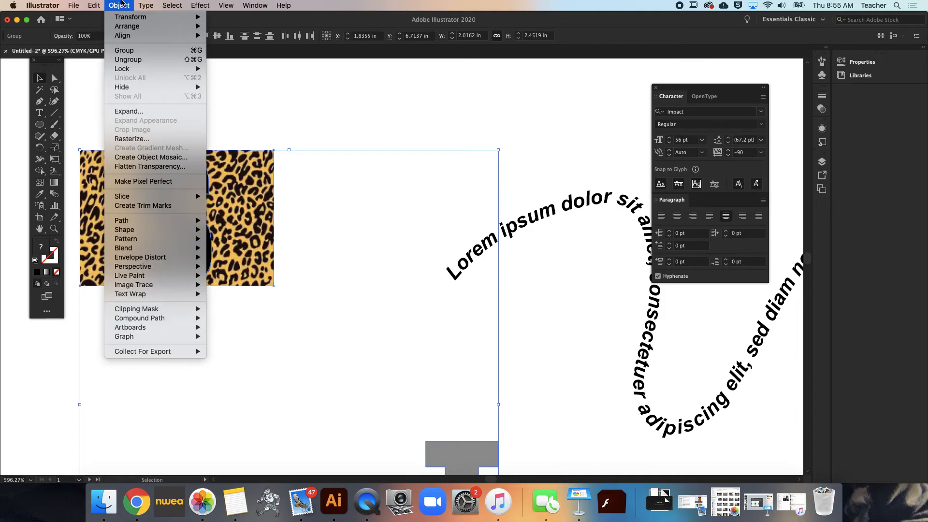
mouse_move(133, 309)
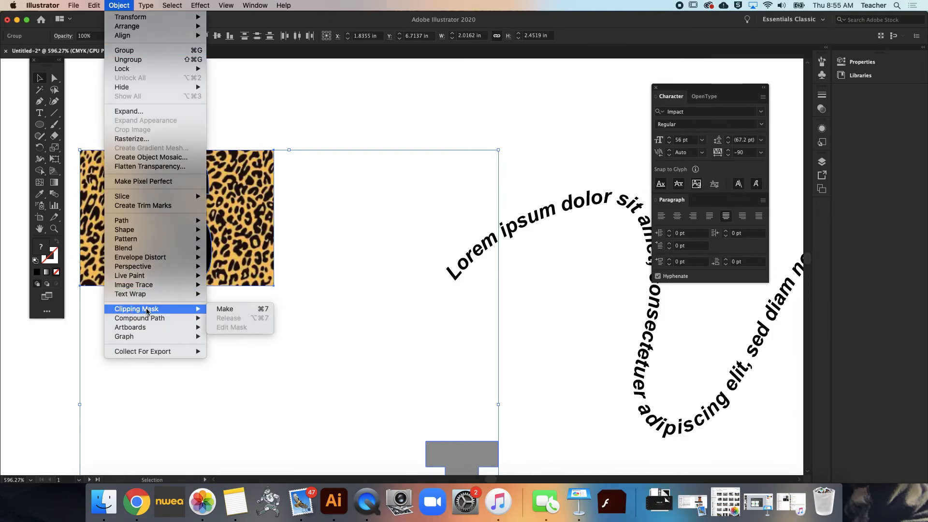
left_click(218, 309)
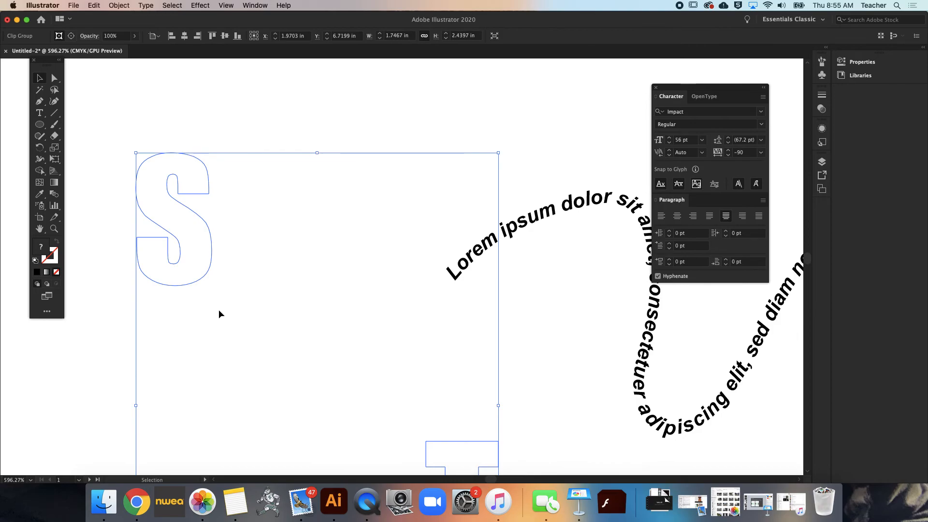
key("super+z")
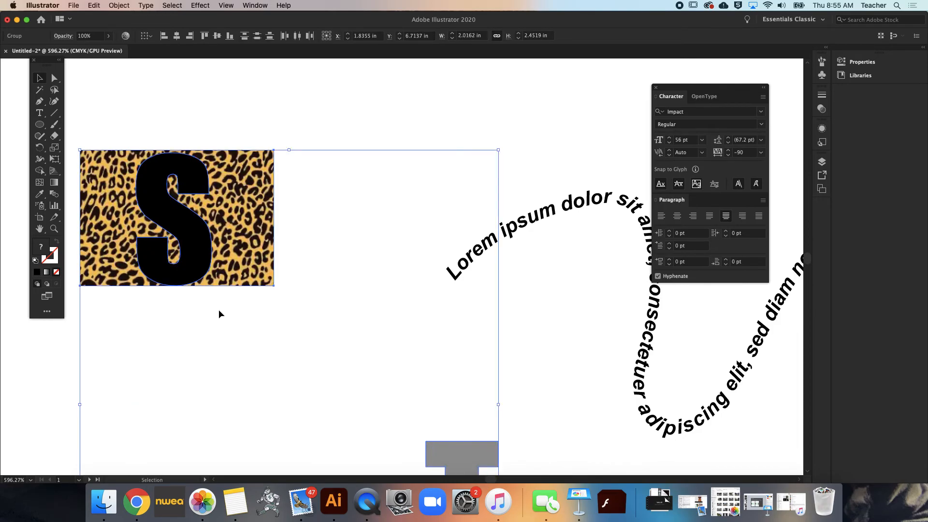
left_click(340, 123)
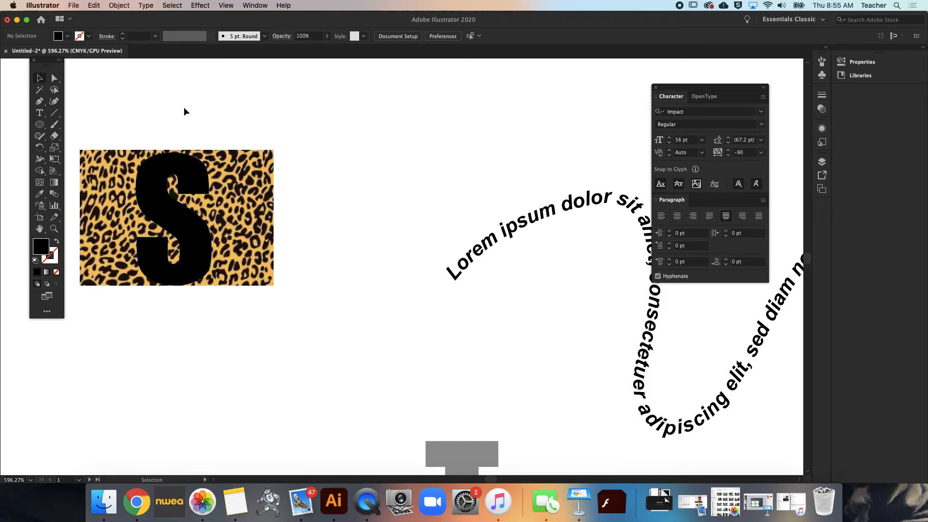
left_click(200, 215)
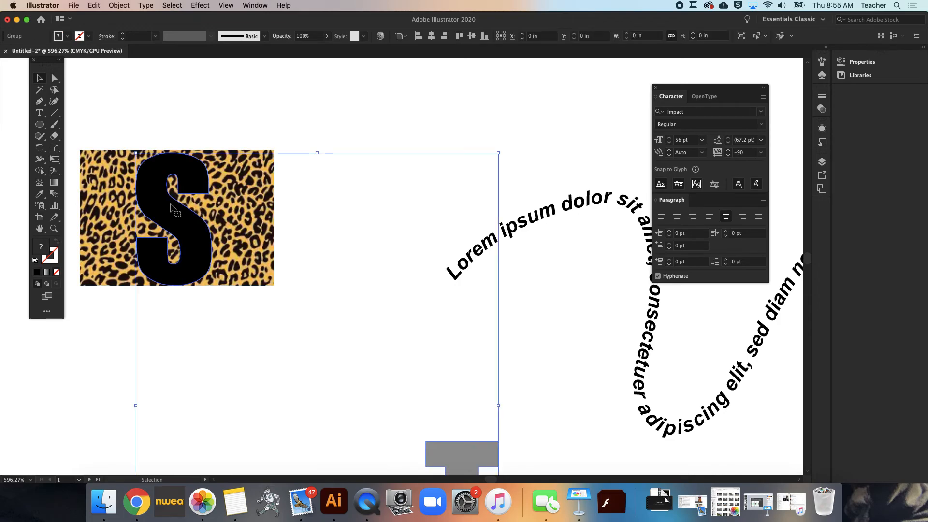
left_click(95, 186, "shift")
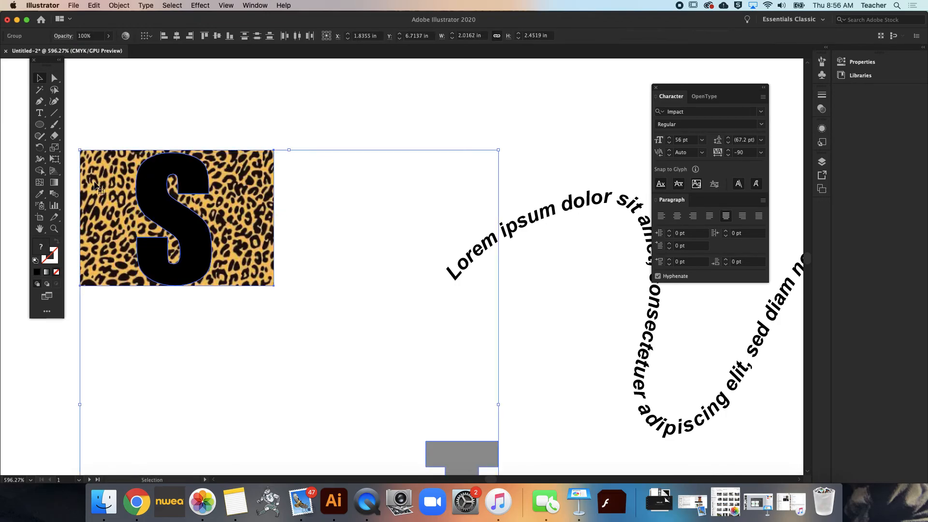
left_click(144, 131)
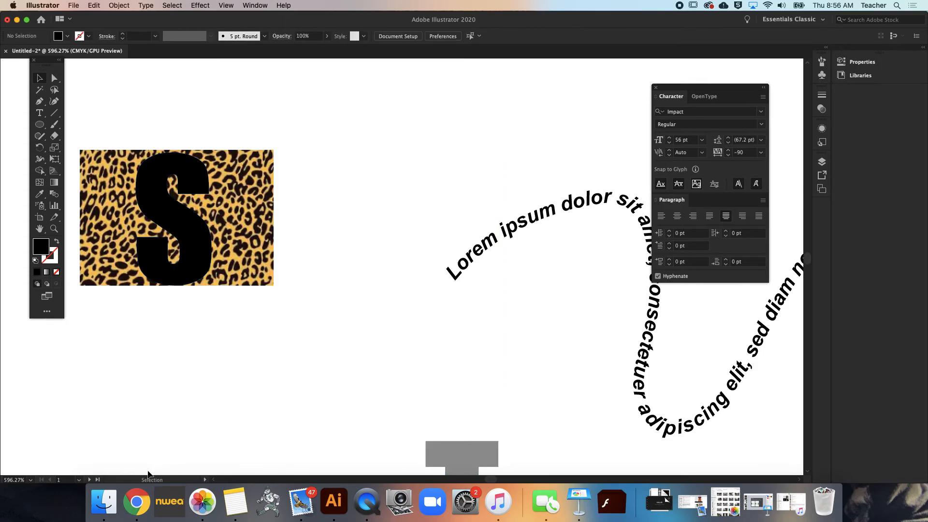
Switch to Chrome and save the previewed yellow leopard print as the JPEG "leopardprint" in the Desktop's gd > intro folder
left_click(137, 501)
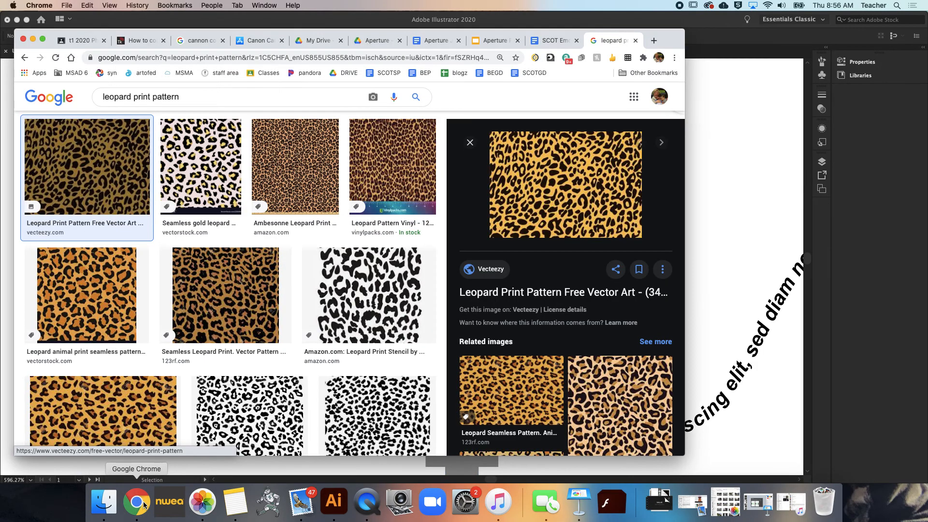
right_click(581, 204)
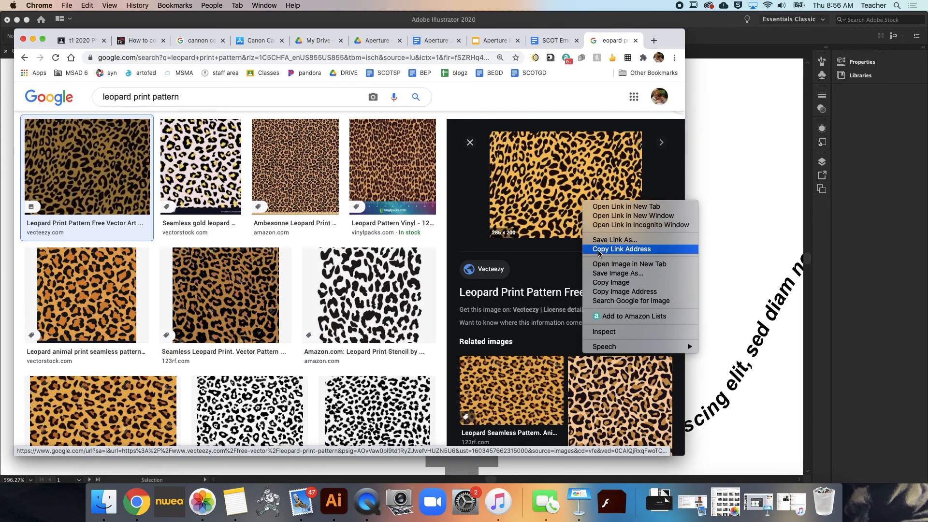
left_click(599, 273)
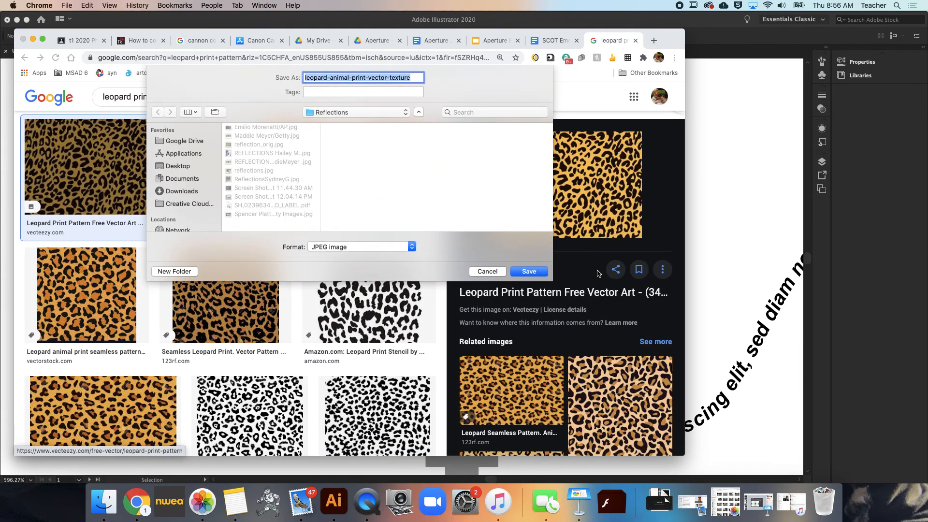
type("leopardprint")
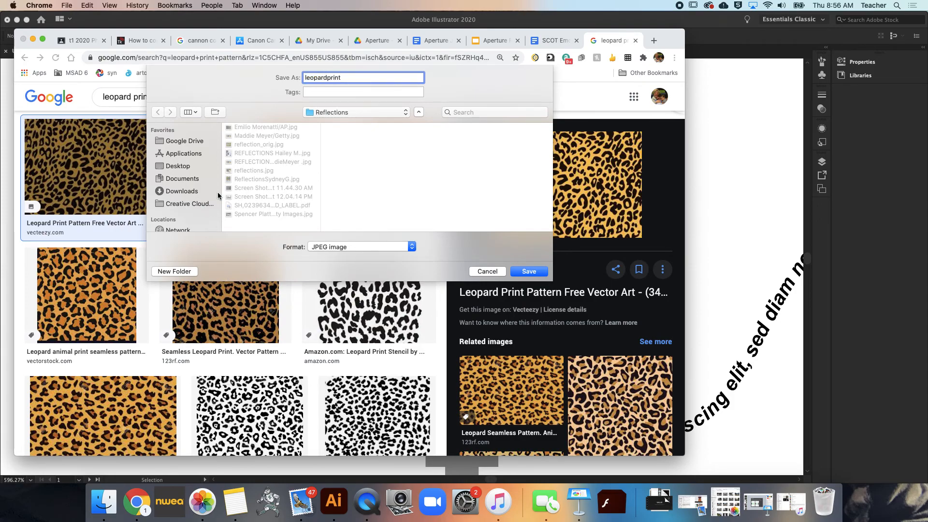
left_click(183, 166)
scroll(278, 182, "down", 5)
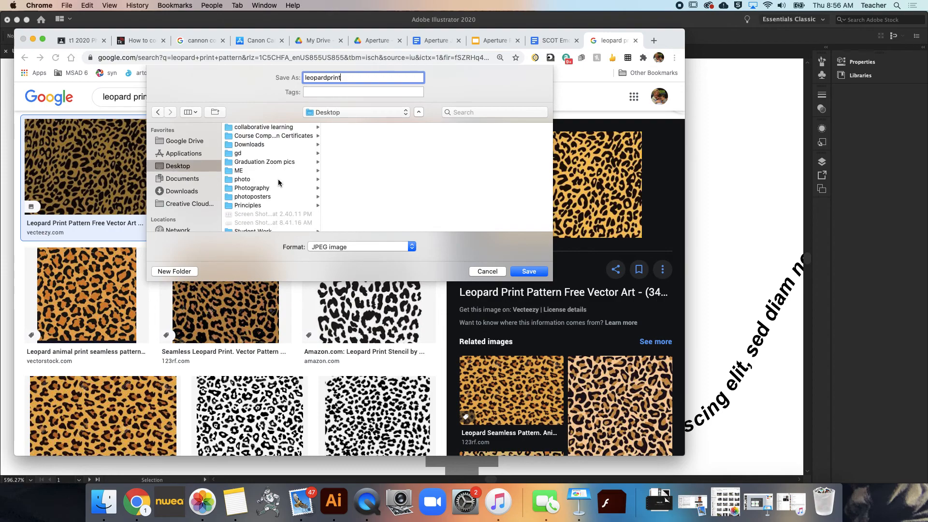
left_click(252, 153)
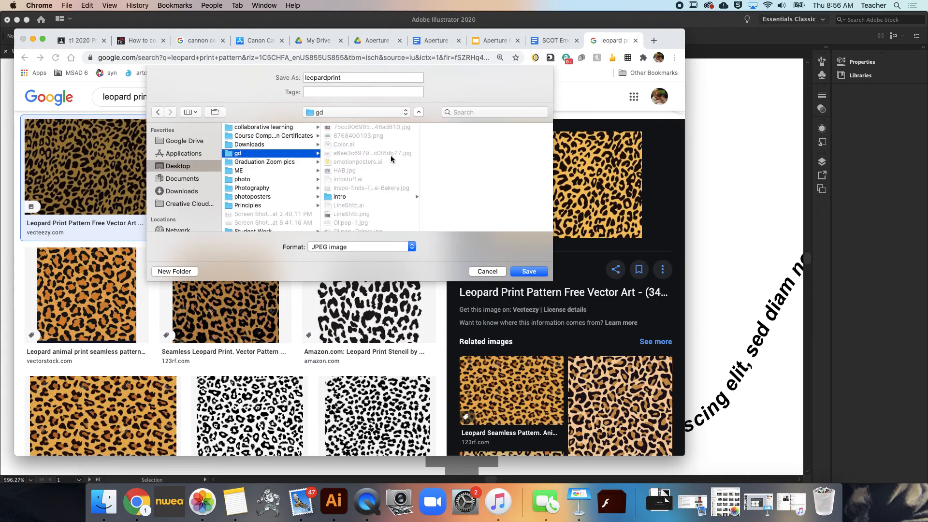
left_click(343, 197)
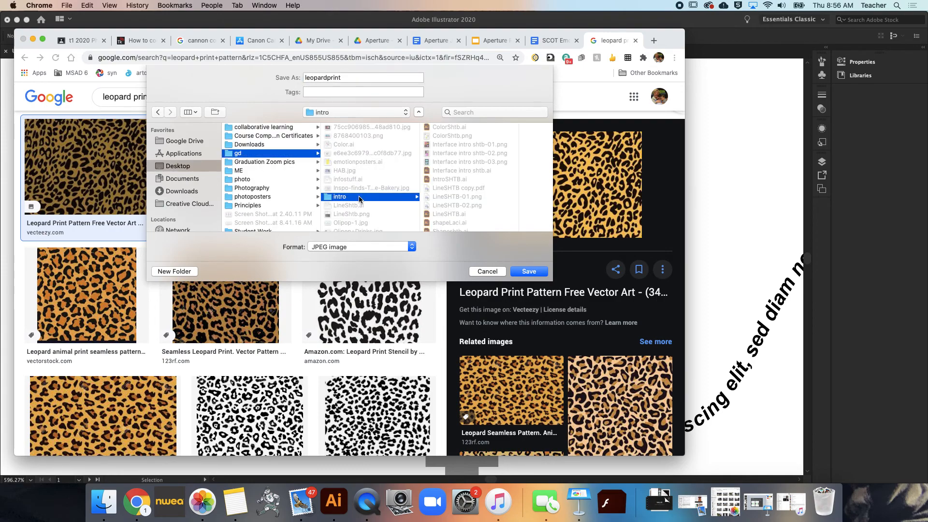
left_click(538, 272)
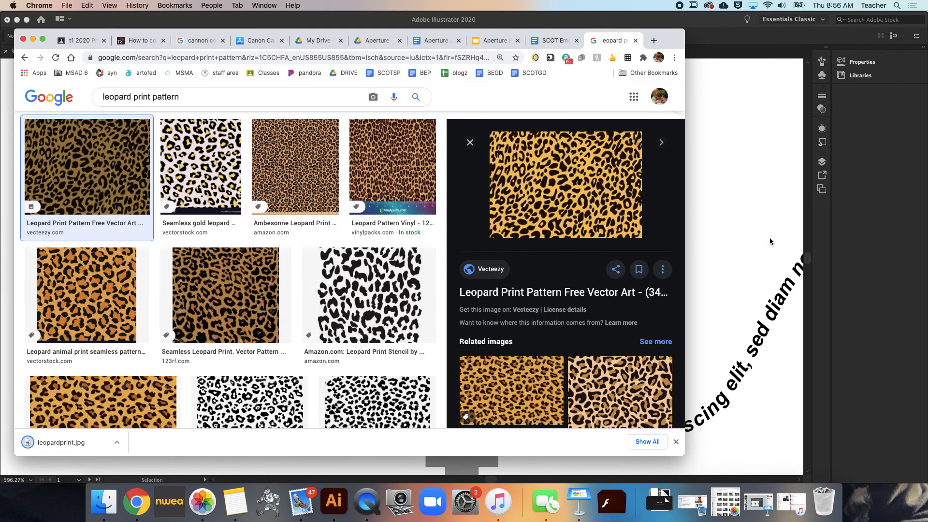
Return to Illustrator and delete the leopard print image behind the S
left_click(737, 208)
left_click(253, 181)
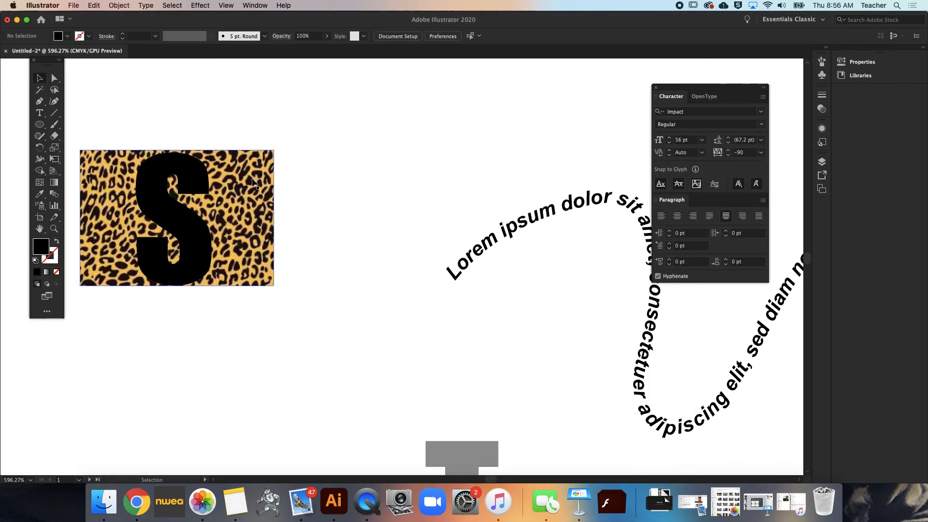
key("Delete")
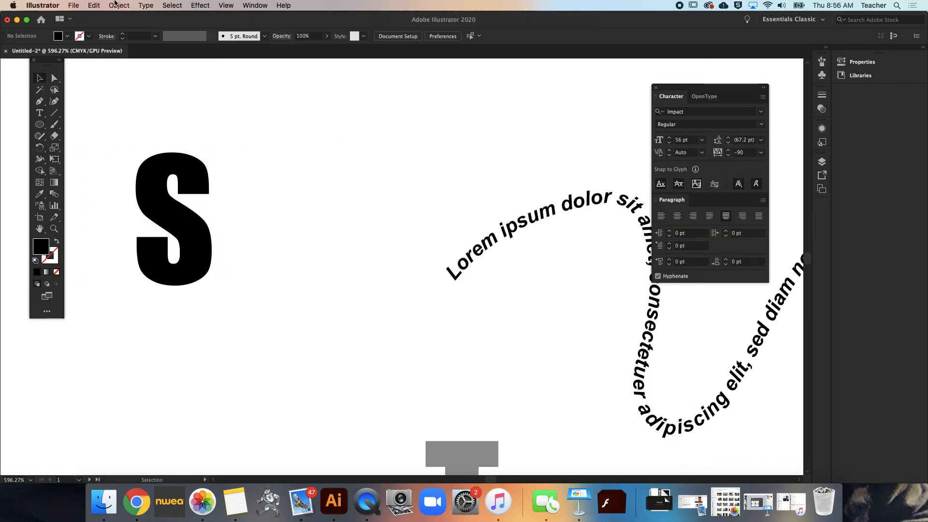
Place leopardprint.jpg from the intro folder over the S at about 1.00 by 0.70 in
left_click(72, 5)
left_click(89, 161)
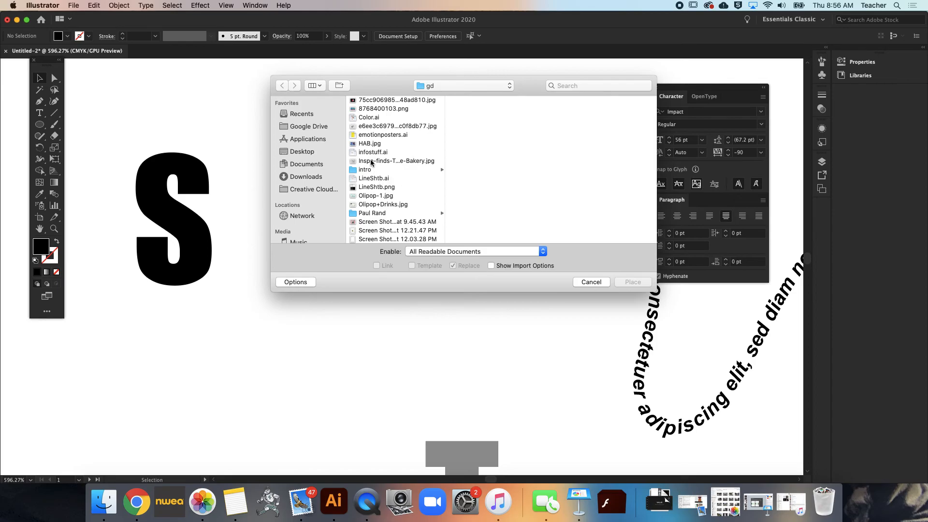
right_click(370, 170)
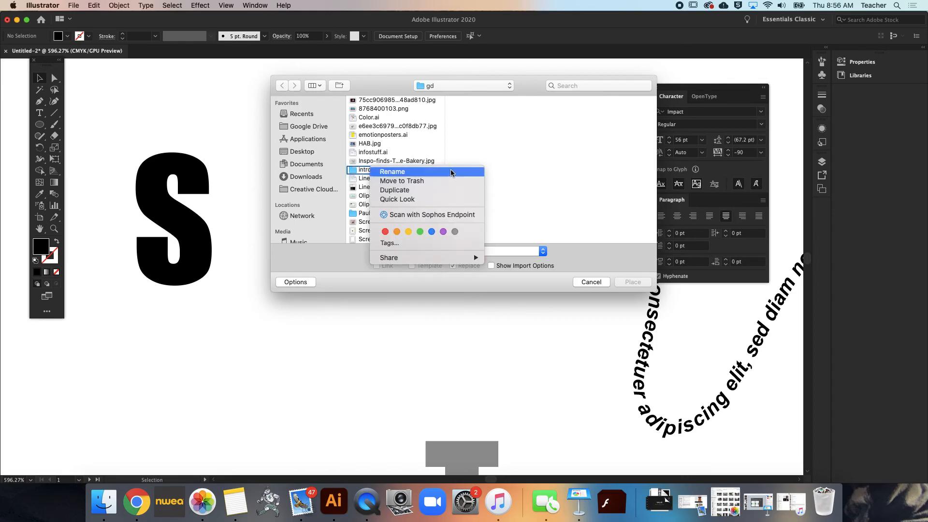
key("Escape")
left_click(369, 171)
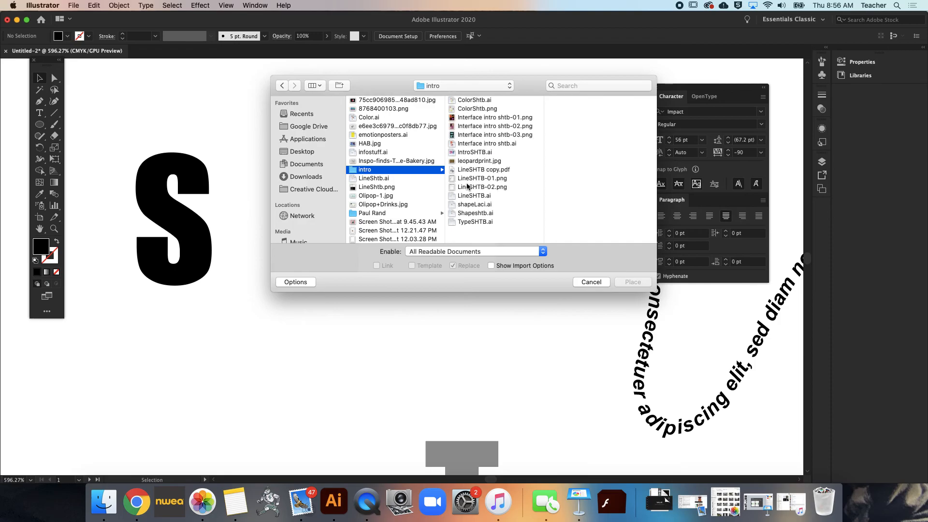
double_click(470, 164)
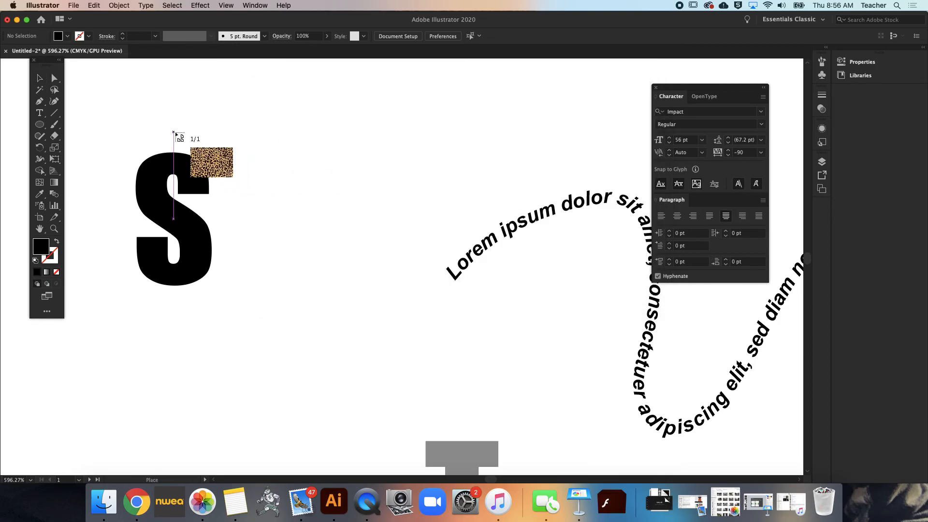
left_click_drag(116, 144, 323, 312)
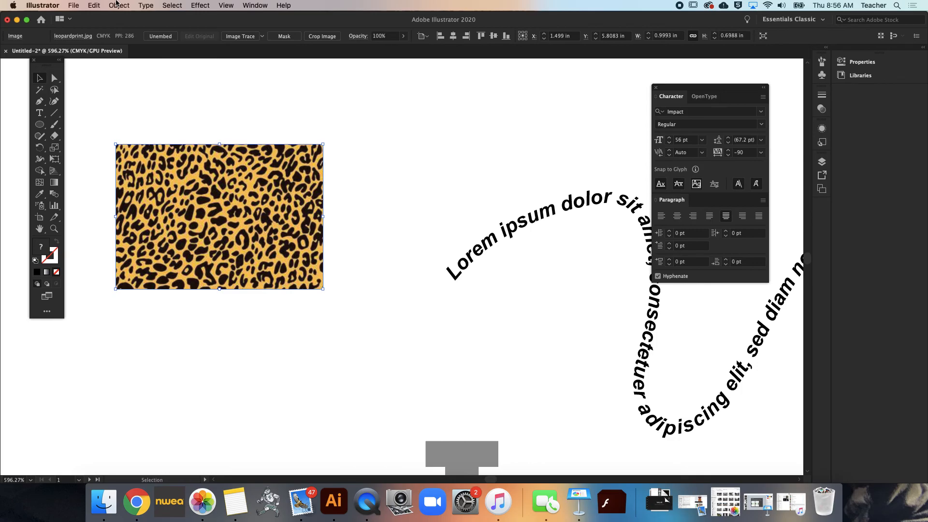
Send the placed leopard print image backward two levels so it lies behind the S
left_click(117, 4)
mouse_move(191, 26)
left_click(228, 44)
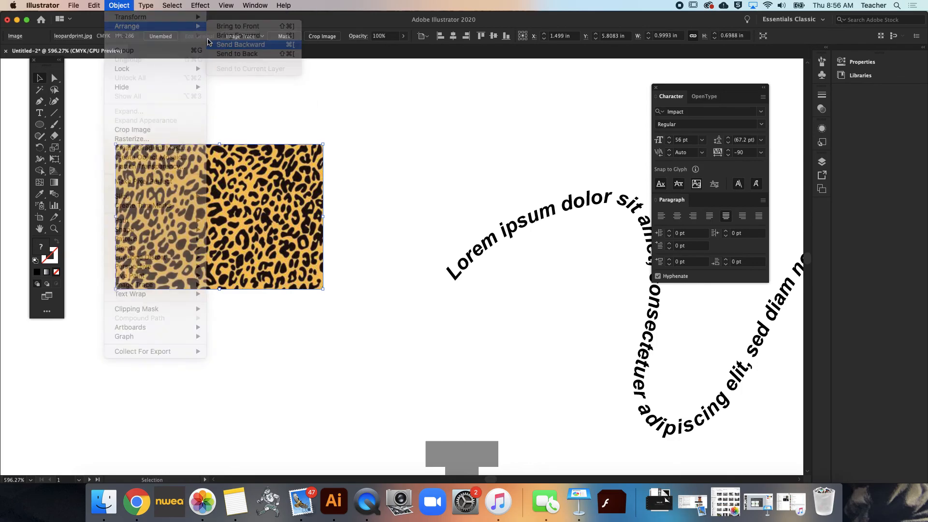
left_click(117, 5)
mouse_move(180, 28)
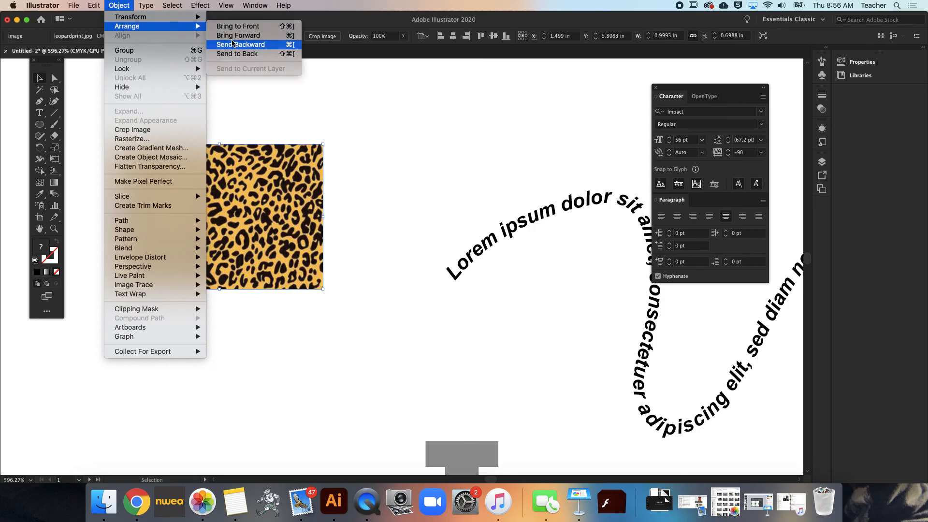
left_click(231, 45)
Try to make a clipping mask from the grouped letter outlines and the leopard print image, and undo the mask
left_click(329, 155)
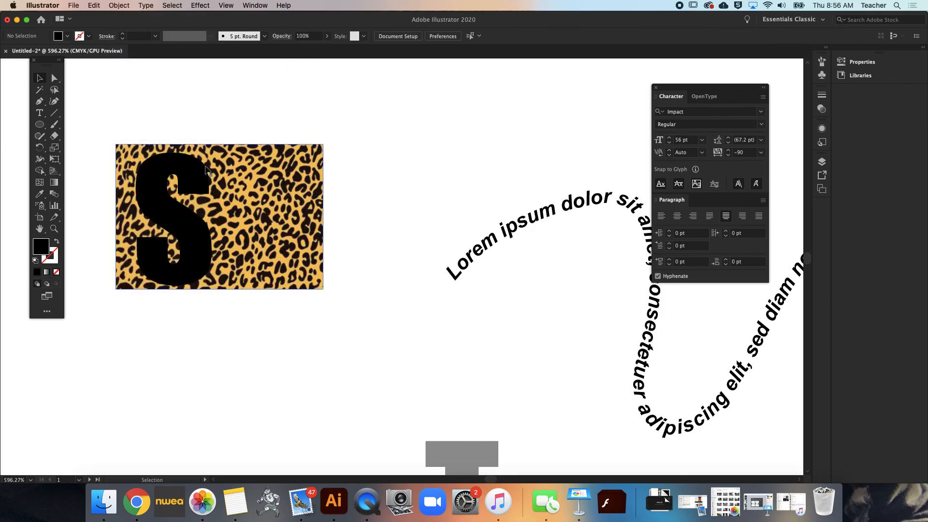
left_click(183, 184)
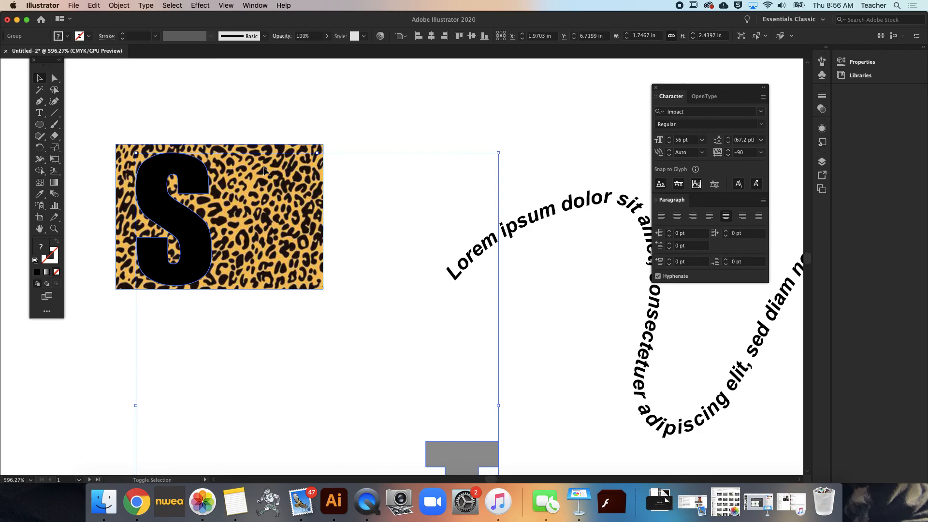
left_click(274, 145, "shift")
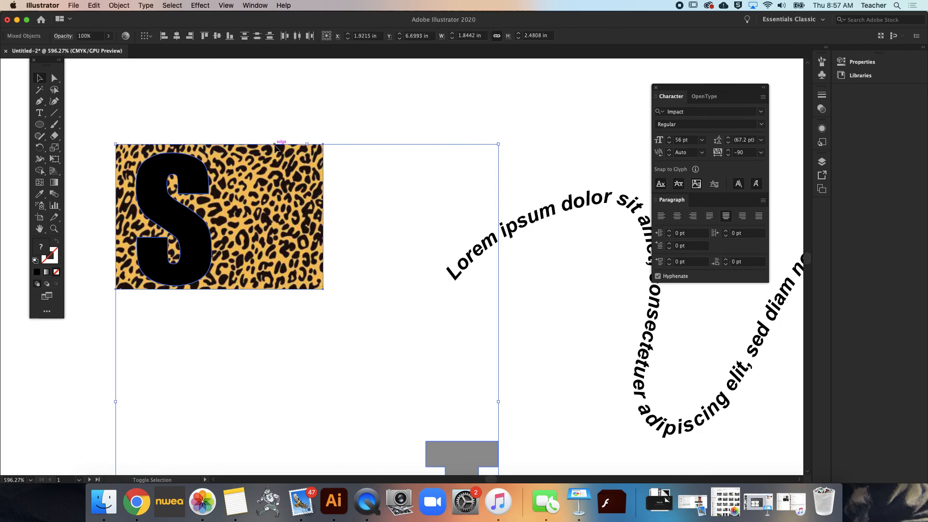
left_click(113, 5)
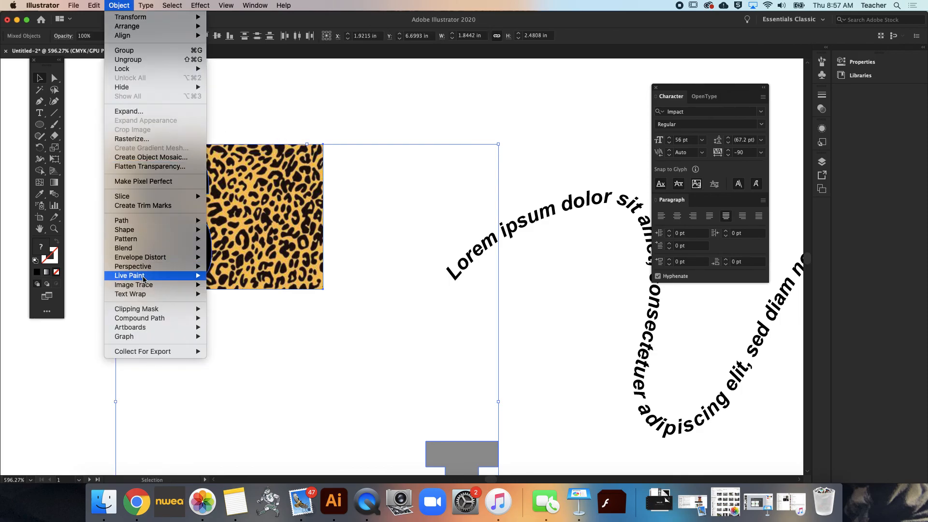
mouse_move(138, 309)
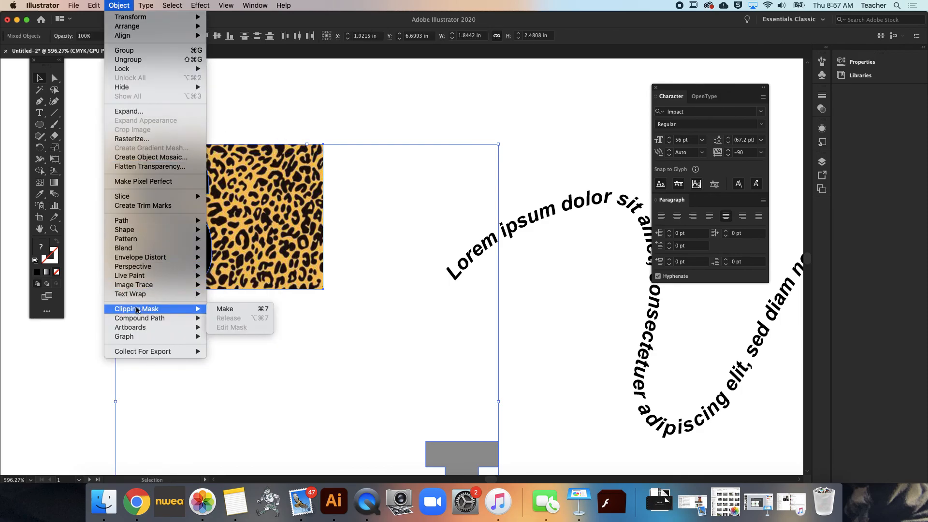
left_click(255, 310)
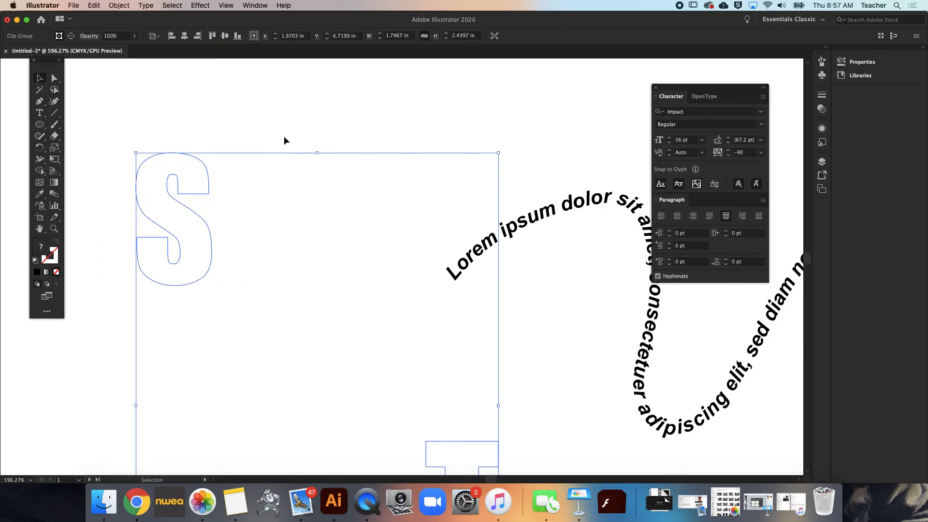
key("ctrl+z")
key("v")
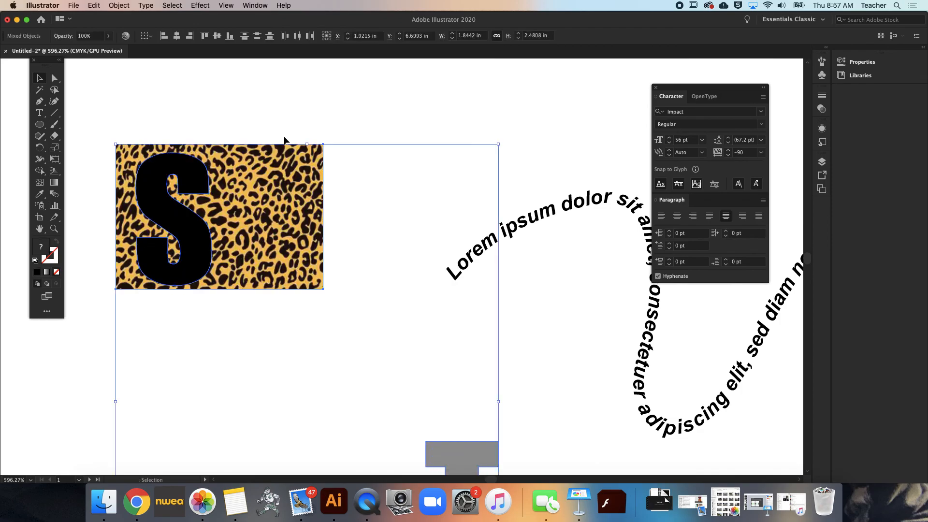
left_click(519, 125)
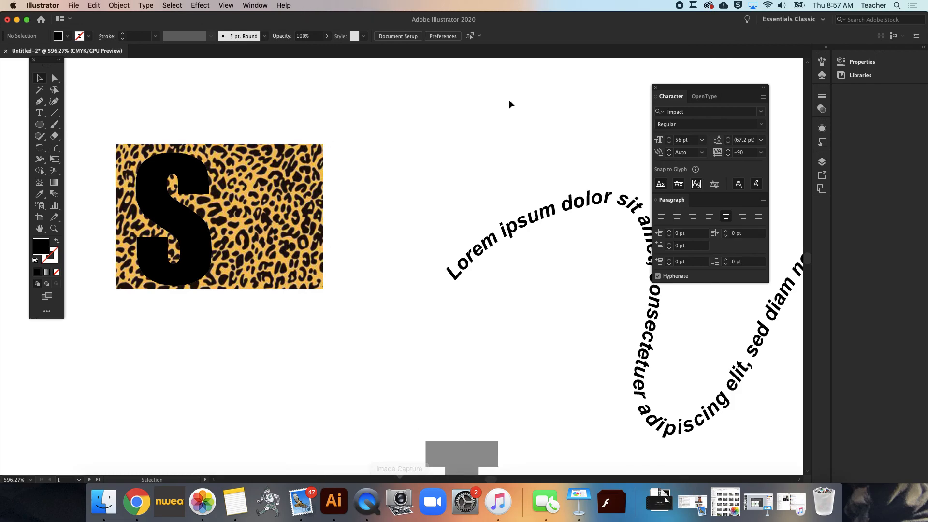
scroll(500, 167, "down", 10)
scroll(500, 166, "up", 4)
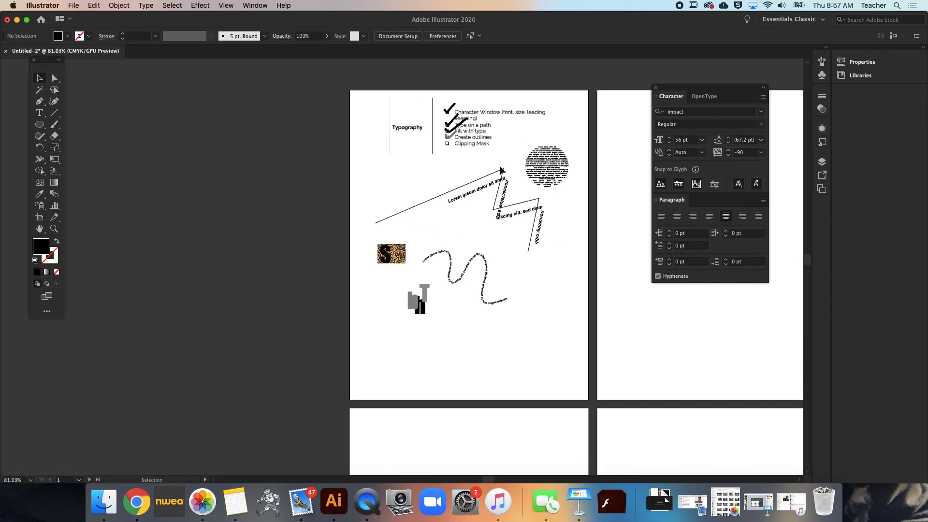
scroll(499, 166, "up", 5)
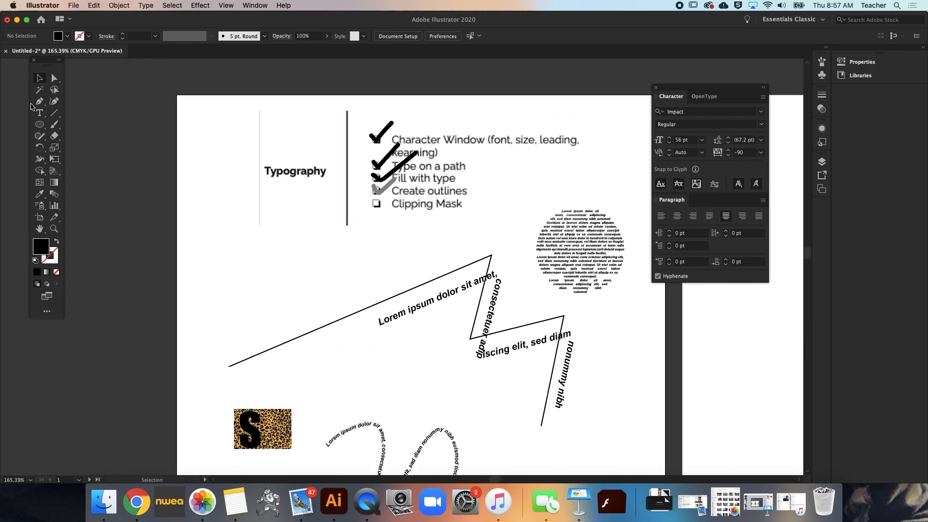